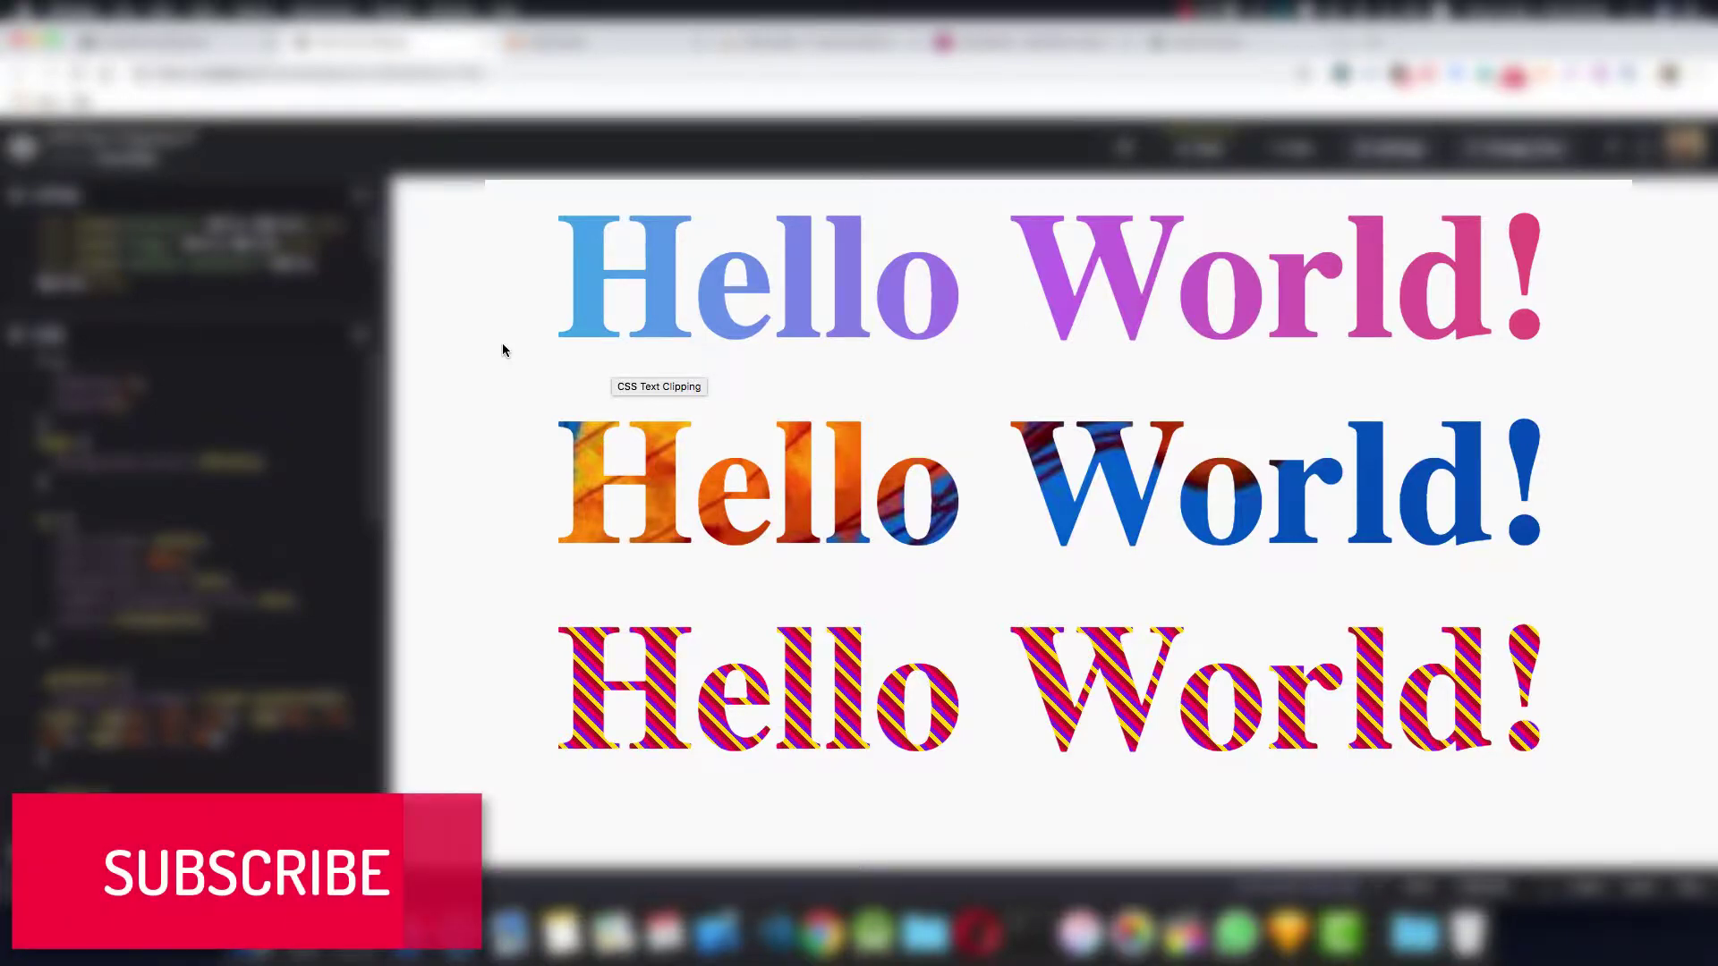
Switch to the Web Maker project with the three Awesome headings and an empty CSS pane
{"action": "left_click", "coordinate": [556, 42]}
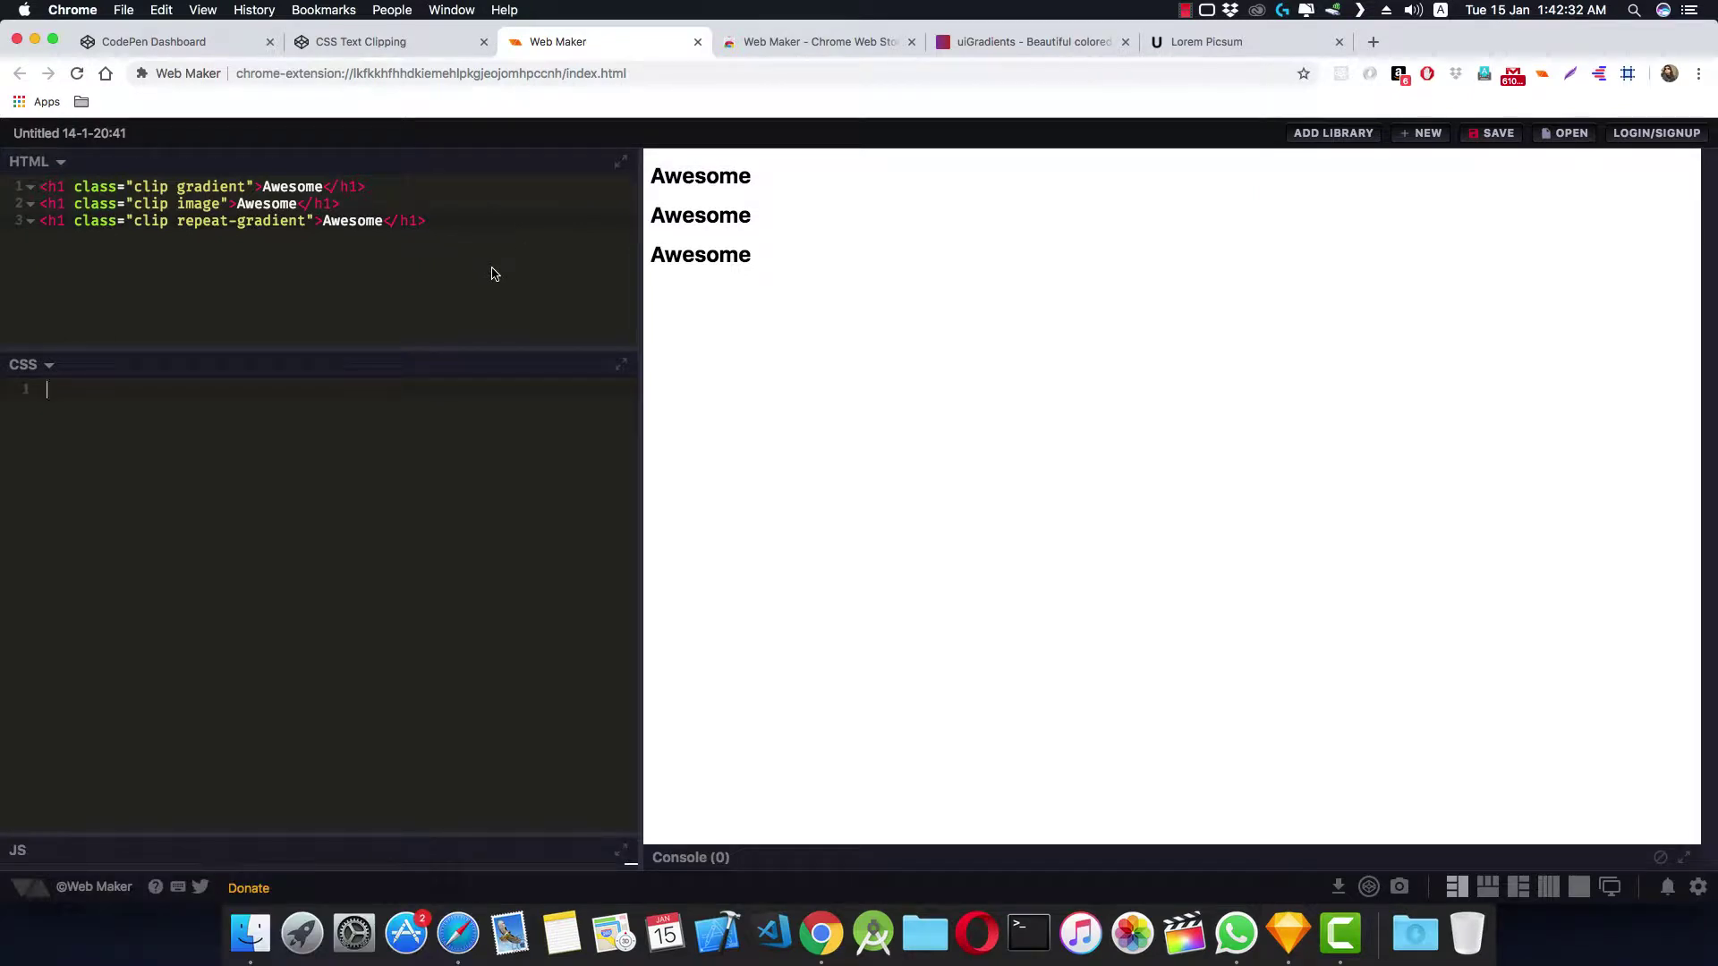
{"action": "left_click", "coordinate": [805, 41]}
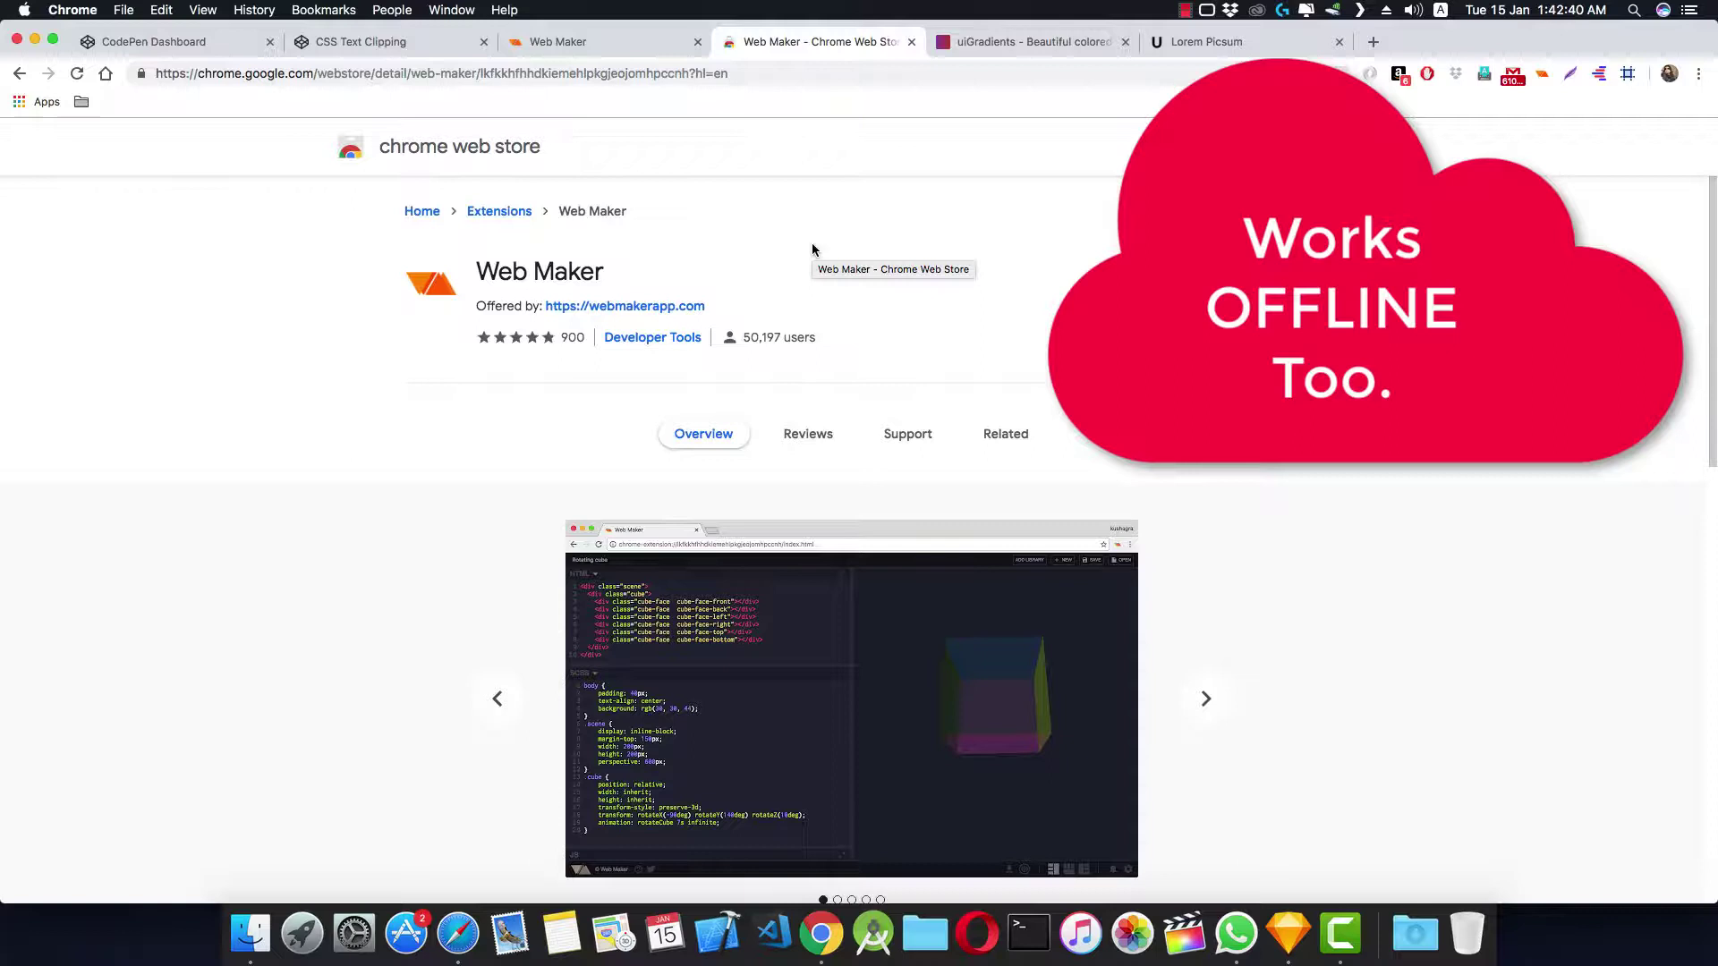
{"action": "left_click", "coordinate": [621, 41]}
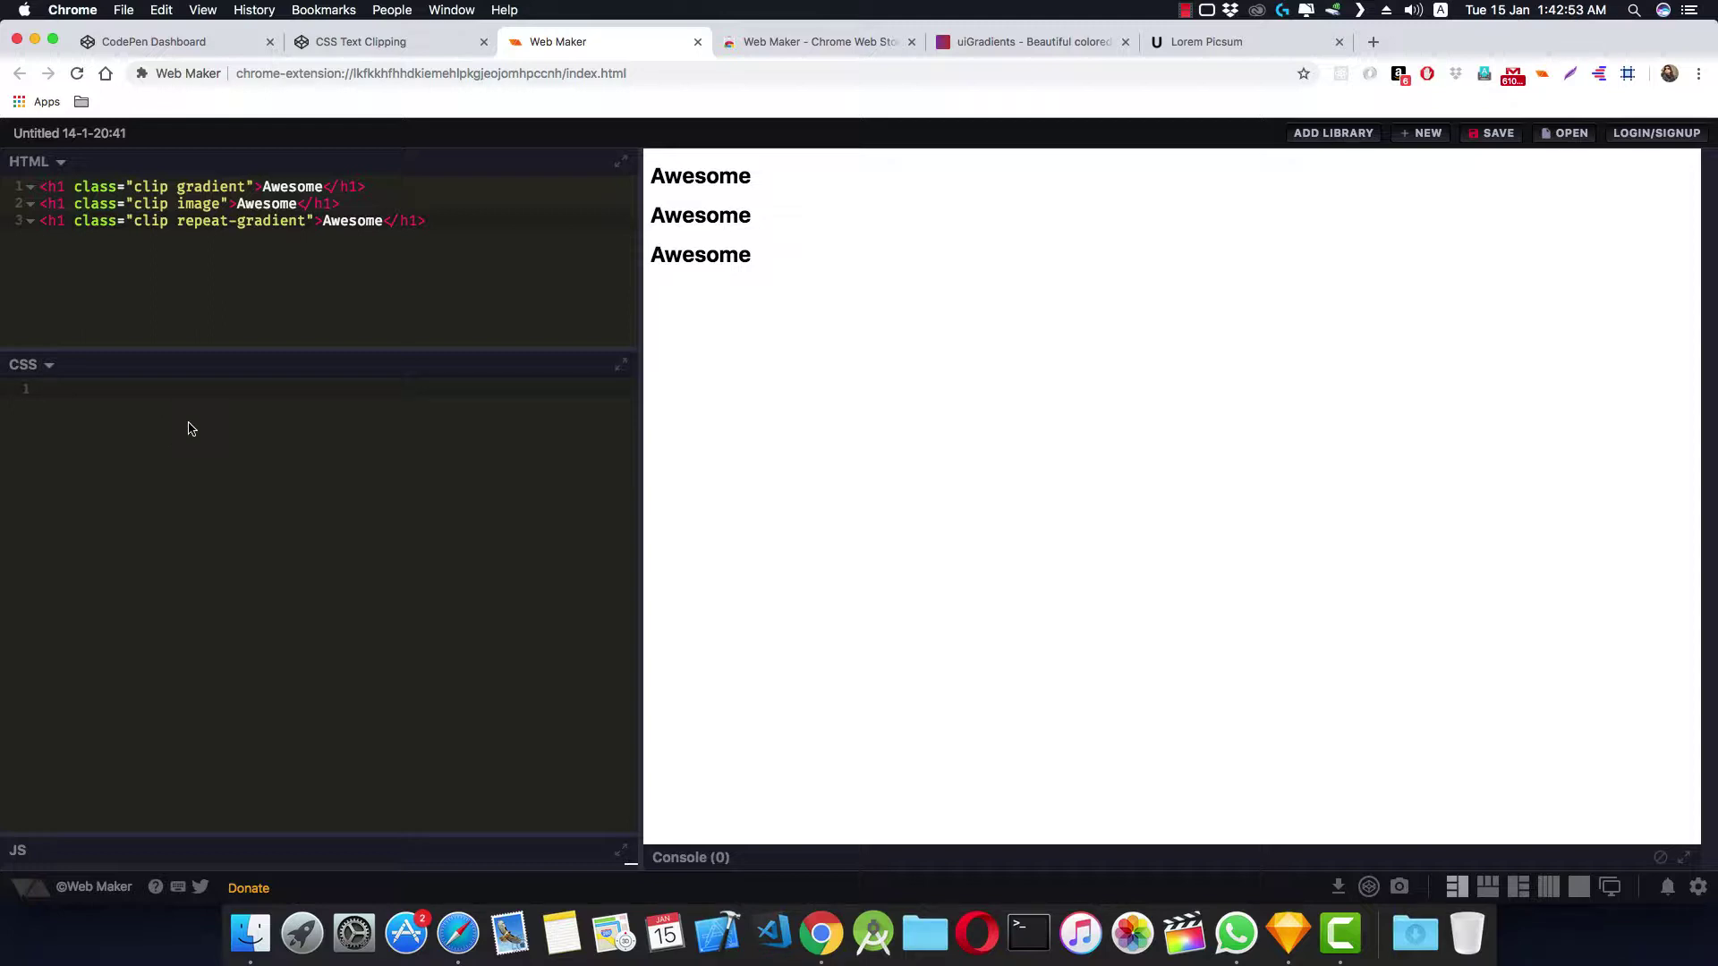
{"action": "type", "text": "h1{"}
Write an h1 rule with margin 0, font-size 200px and text-align center
{"action": "key", "text": "Return"}
{"action": "type", "text": "marg"}
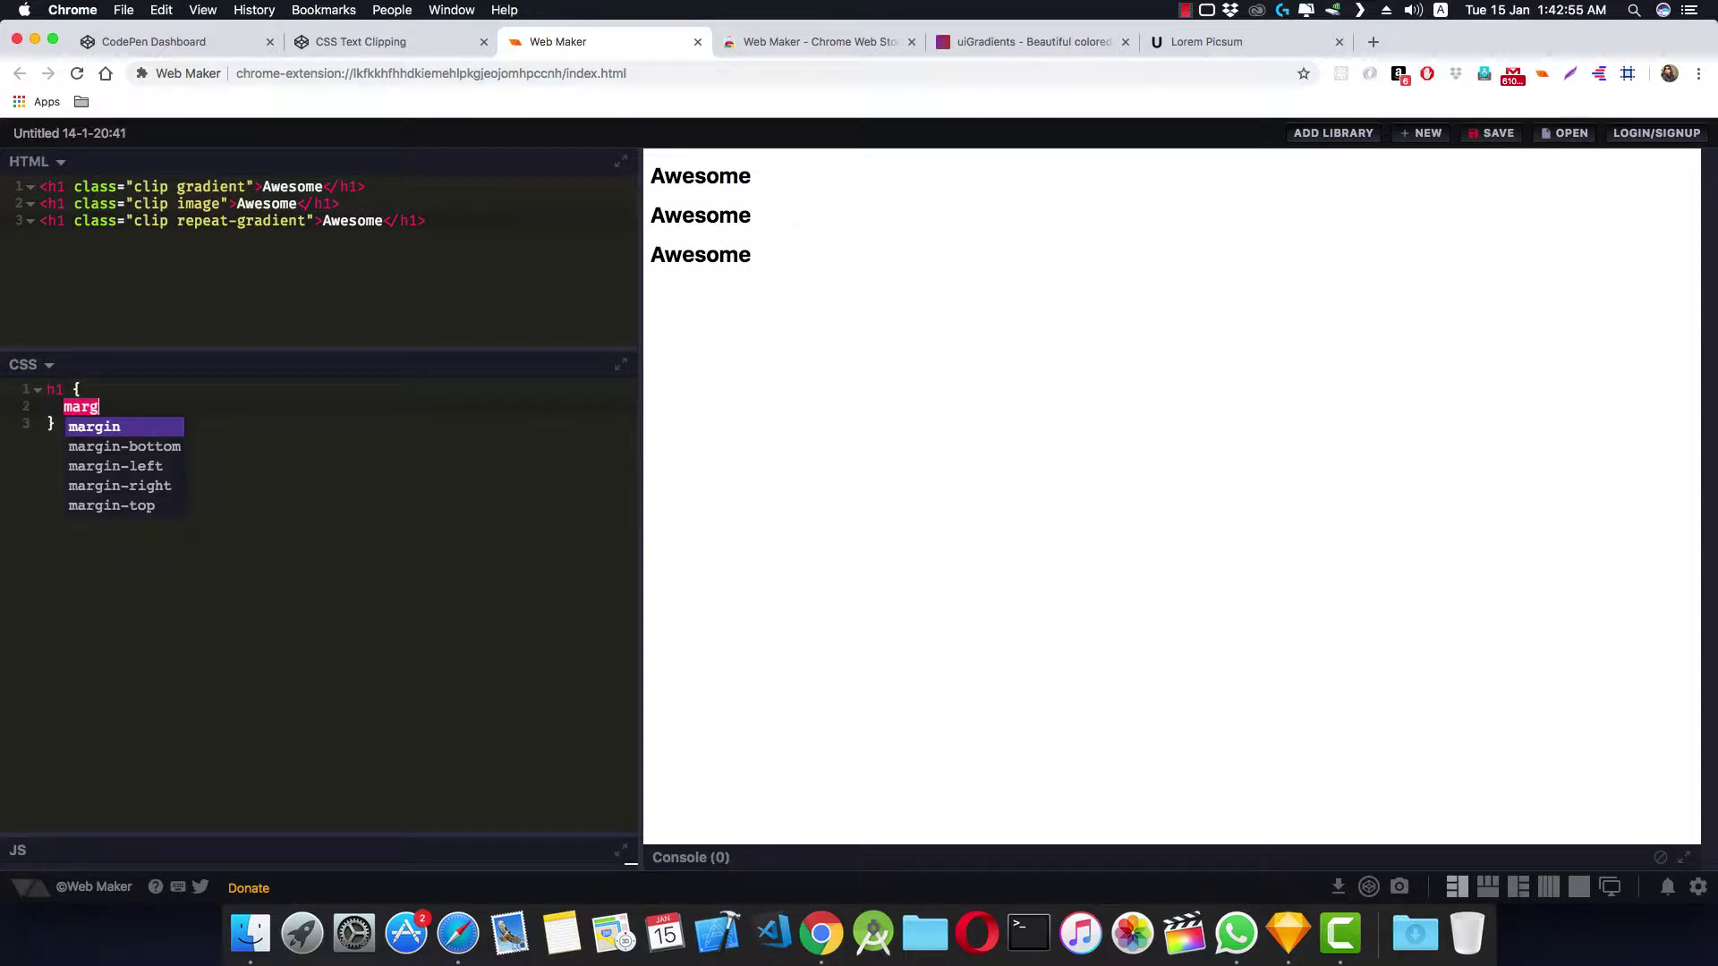
{"action": "type", "text": "in: 0;"}
{"action": "key", "text": "Return"}
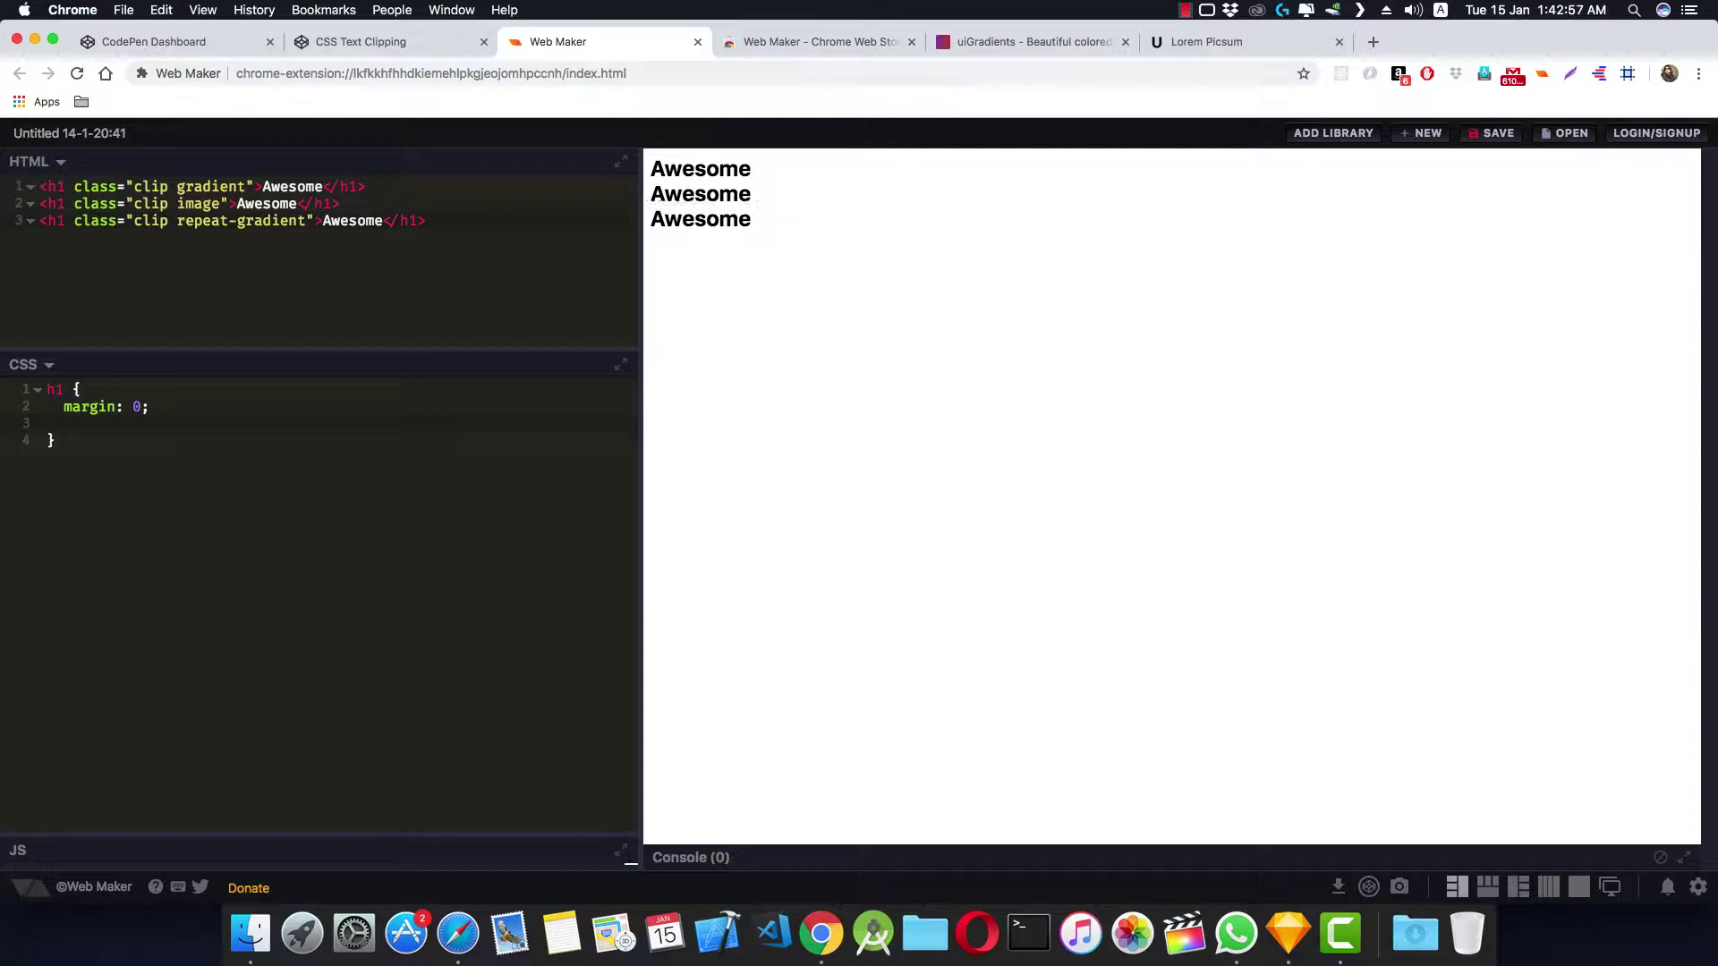
{"action": "type", "text": "fon"}
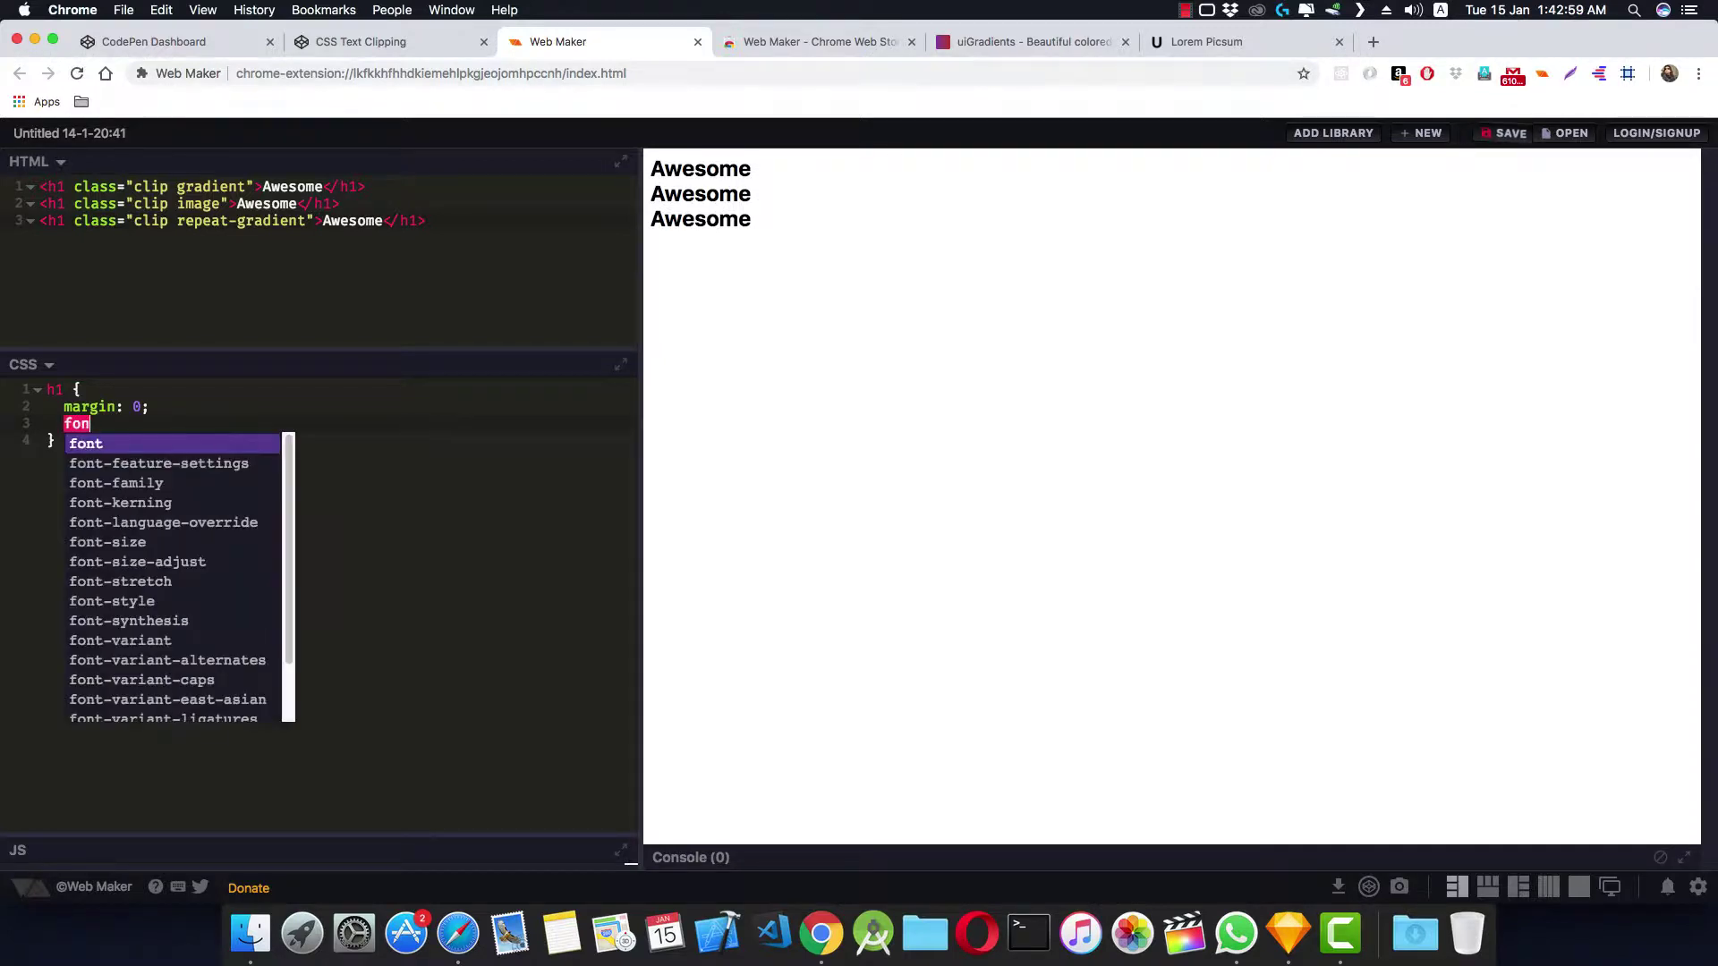
{"action": "type", "text": "t-size: "}
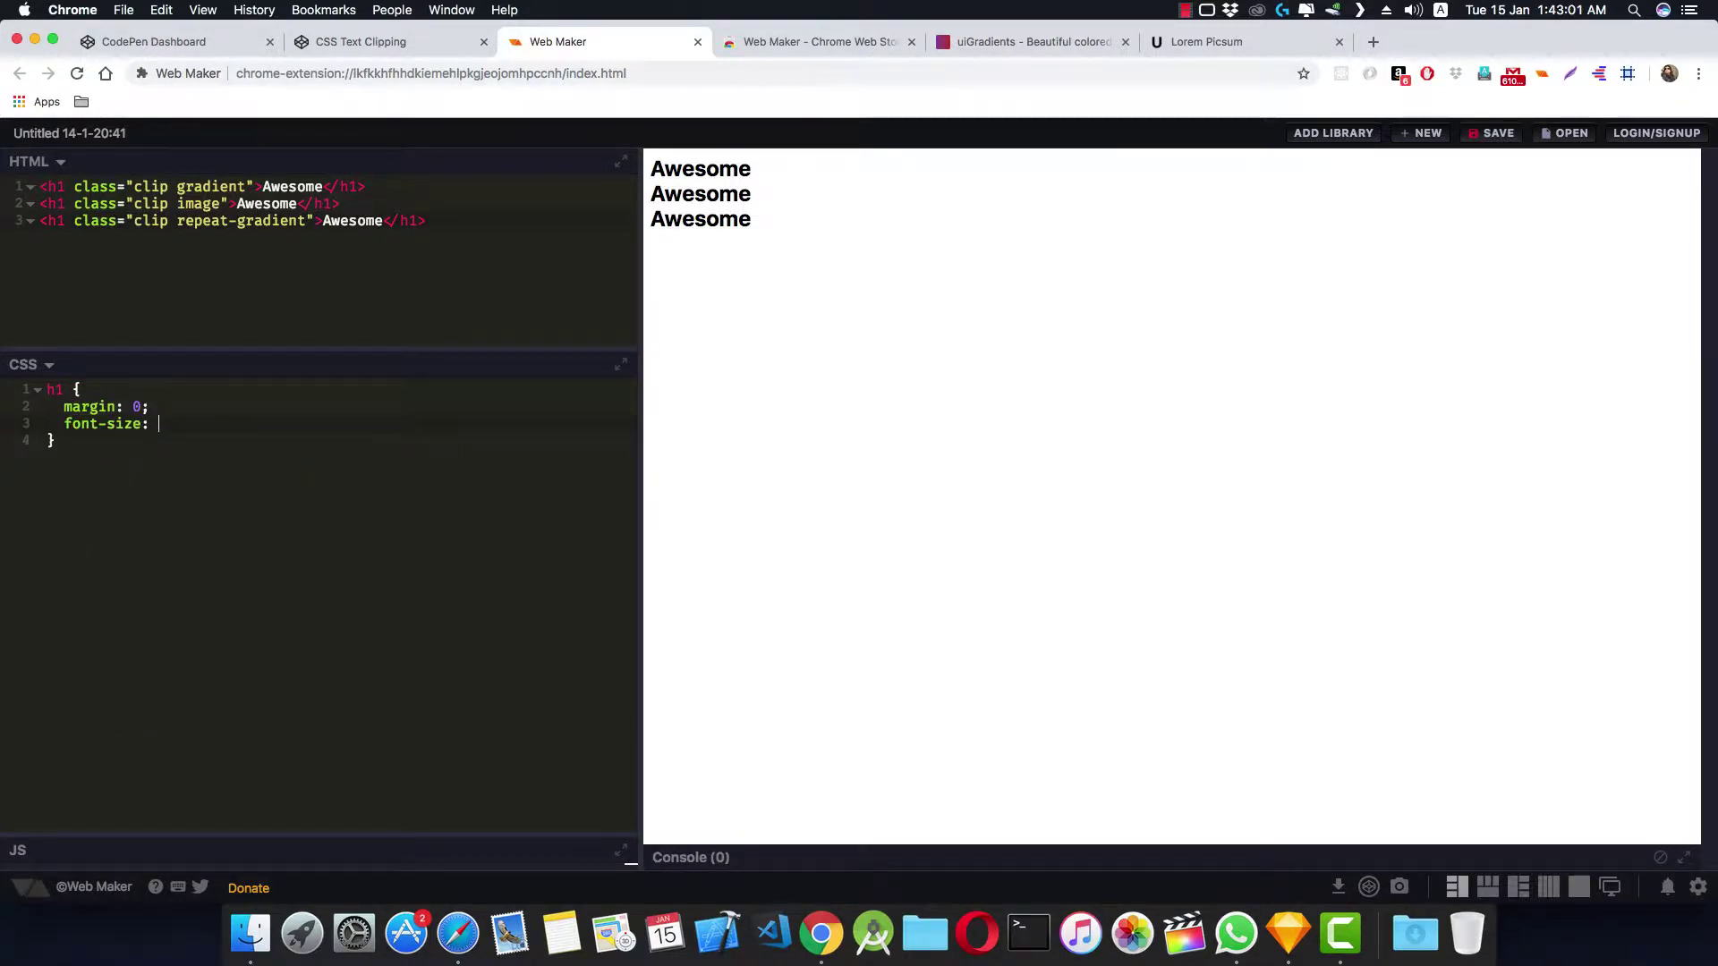
{"action": "type", "text": "200px;"}
{"action": "key", "text": "Return"}
{"action": "type", "text": "tex"}
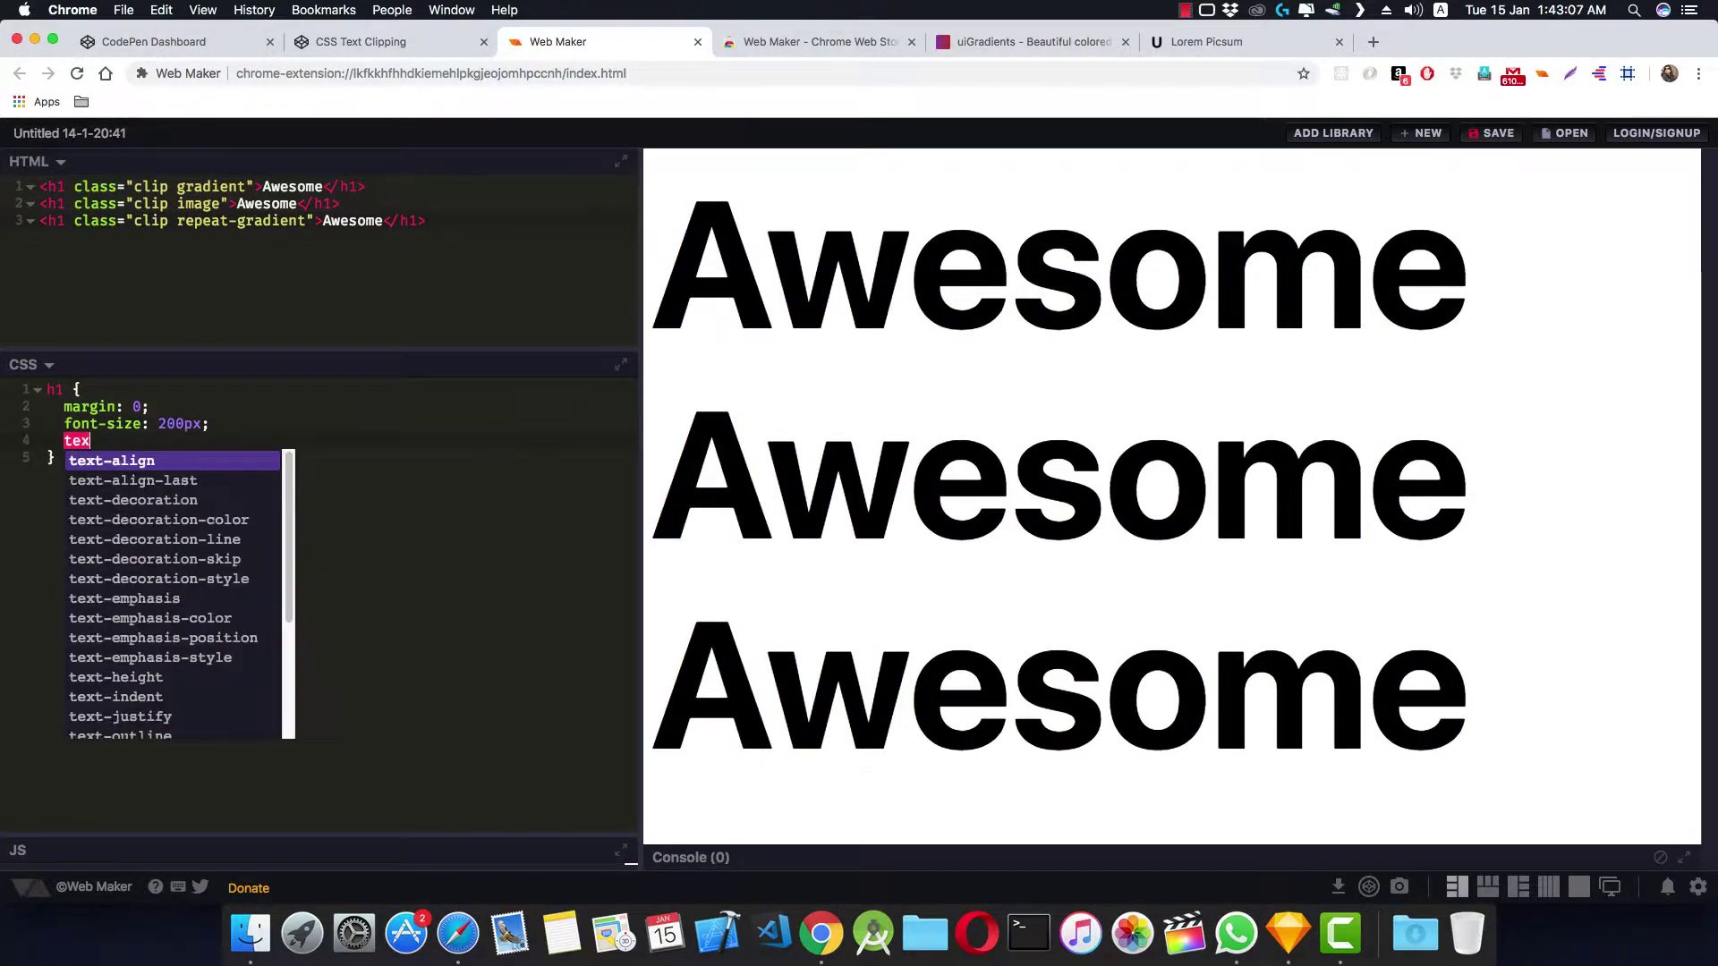
{"action": "key", "text": "Tab"}
{"action": "type", "text": ": center"}
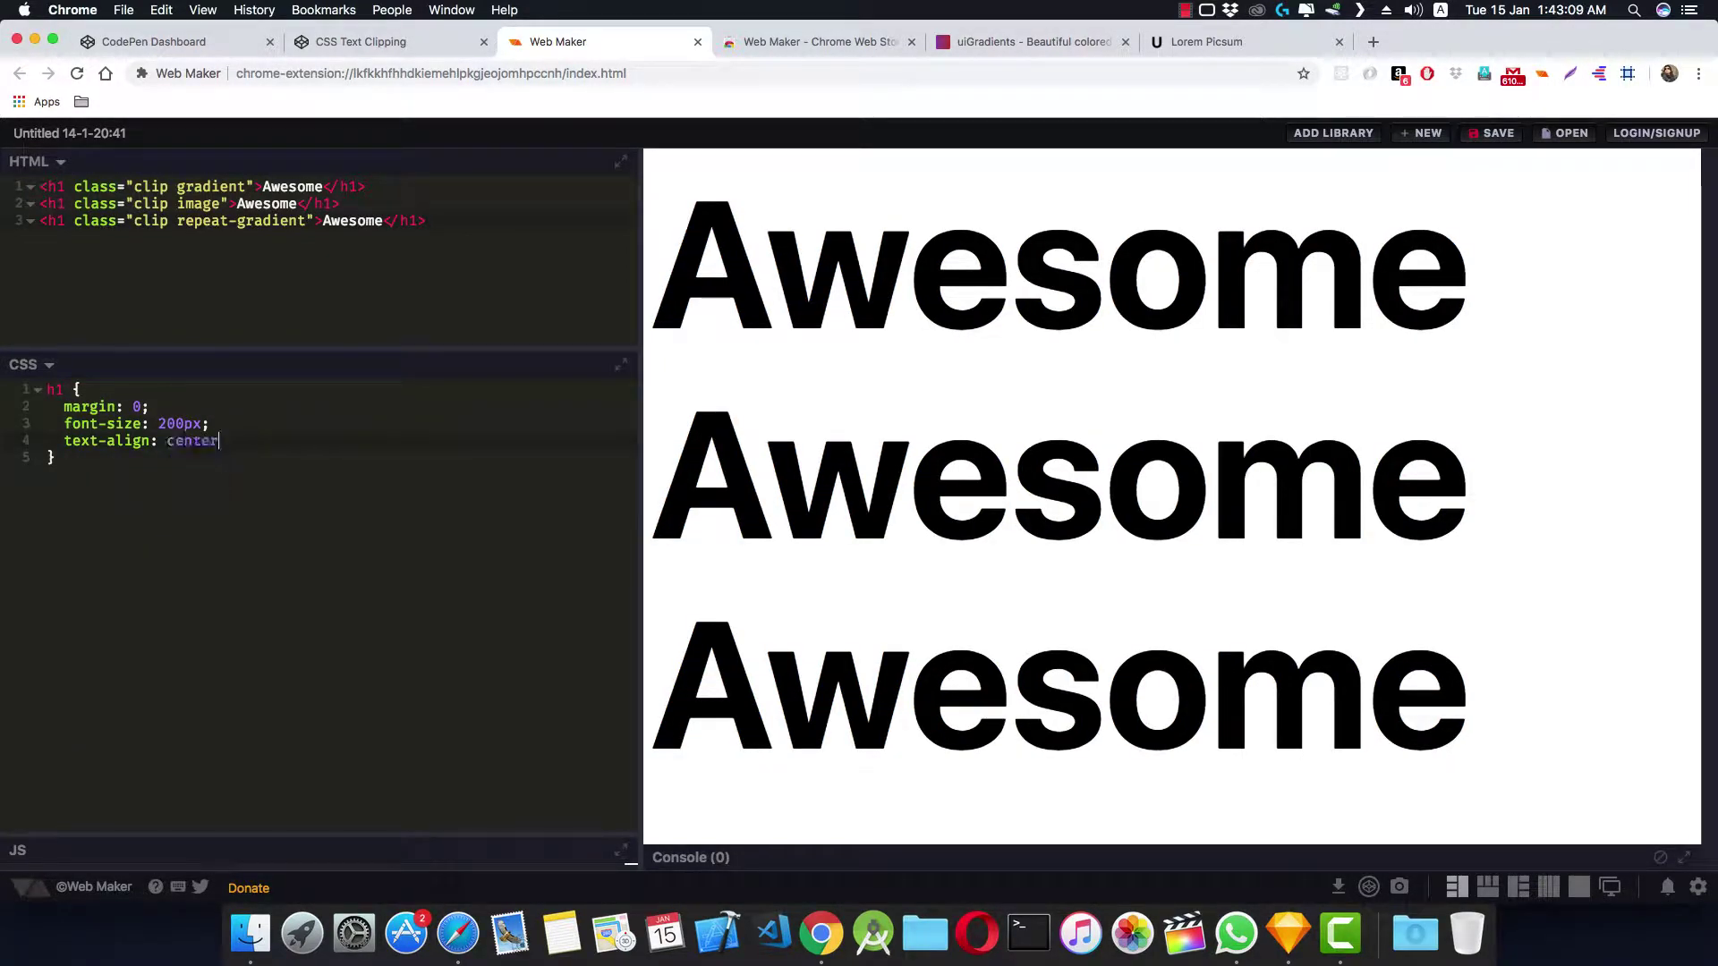
{"action": "type", "text": ";"}
{"action": "key", "text": "Down"}
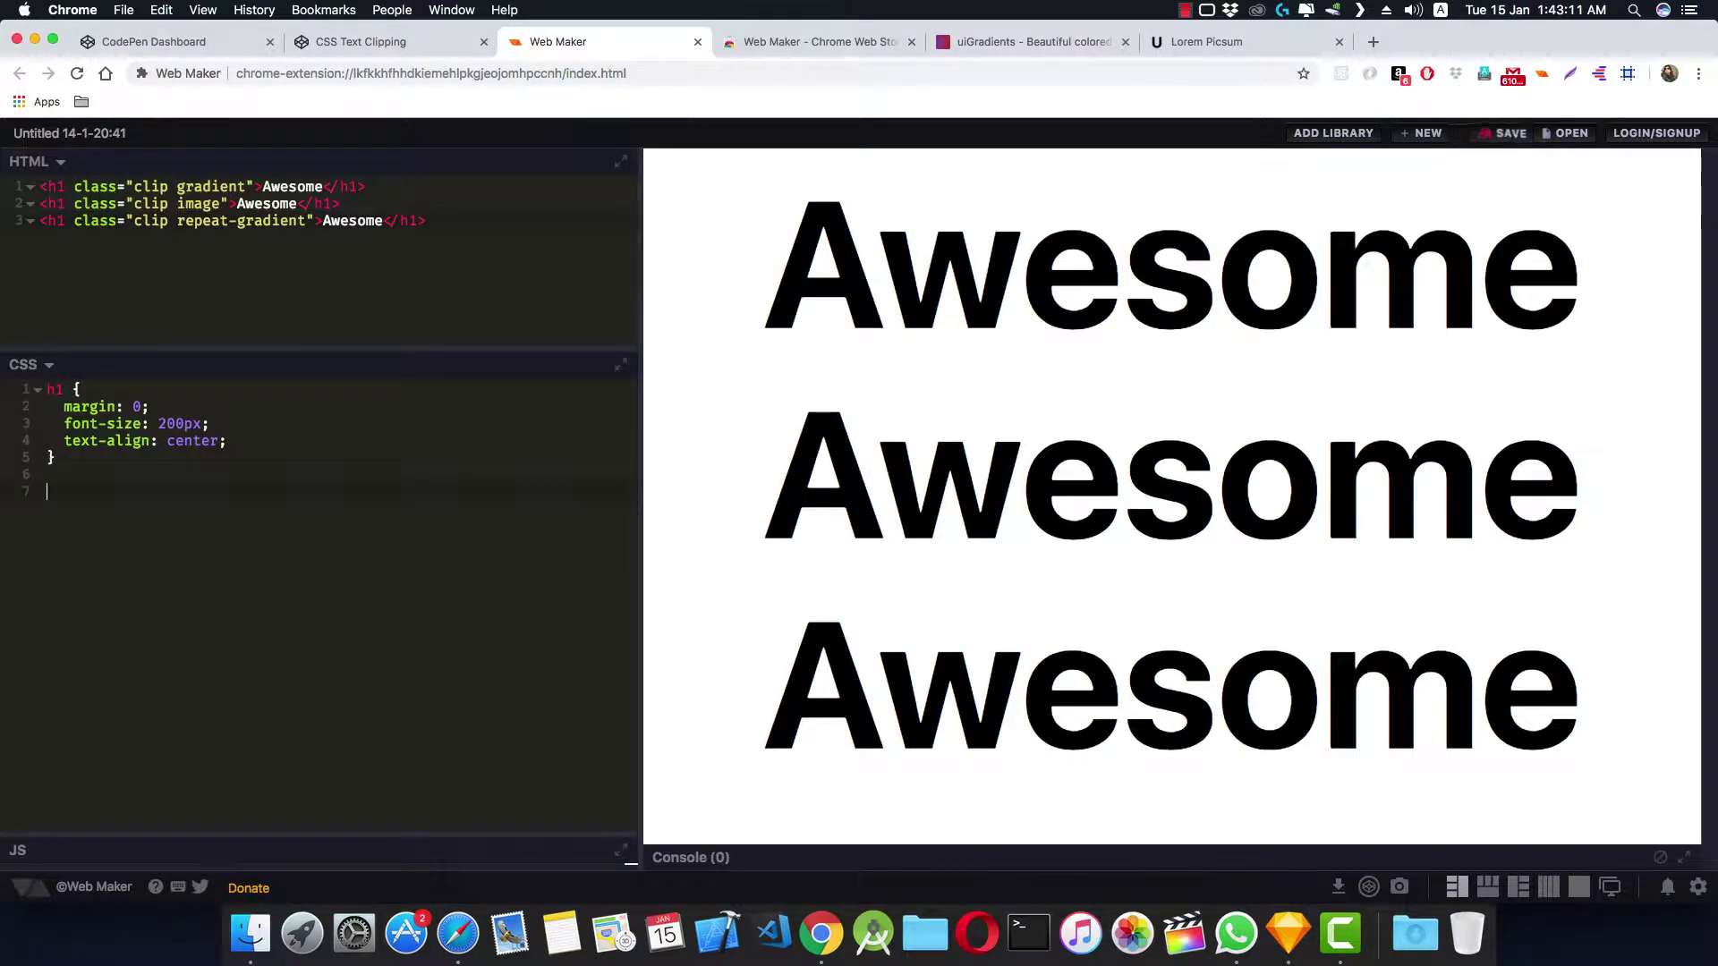
Add a .gradient rule with background: linear-gradient(to right, red, blue)
{"action": "key", "text": "Return"}
{"action": "key", "text": "Return"}
{"action": "type", "text": ".gra"}
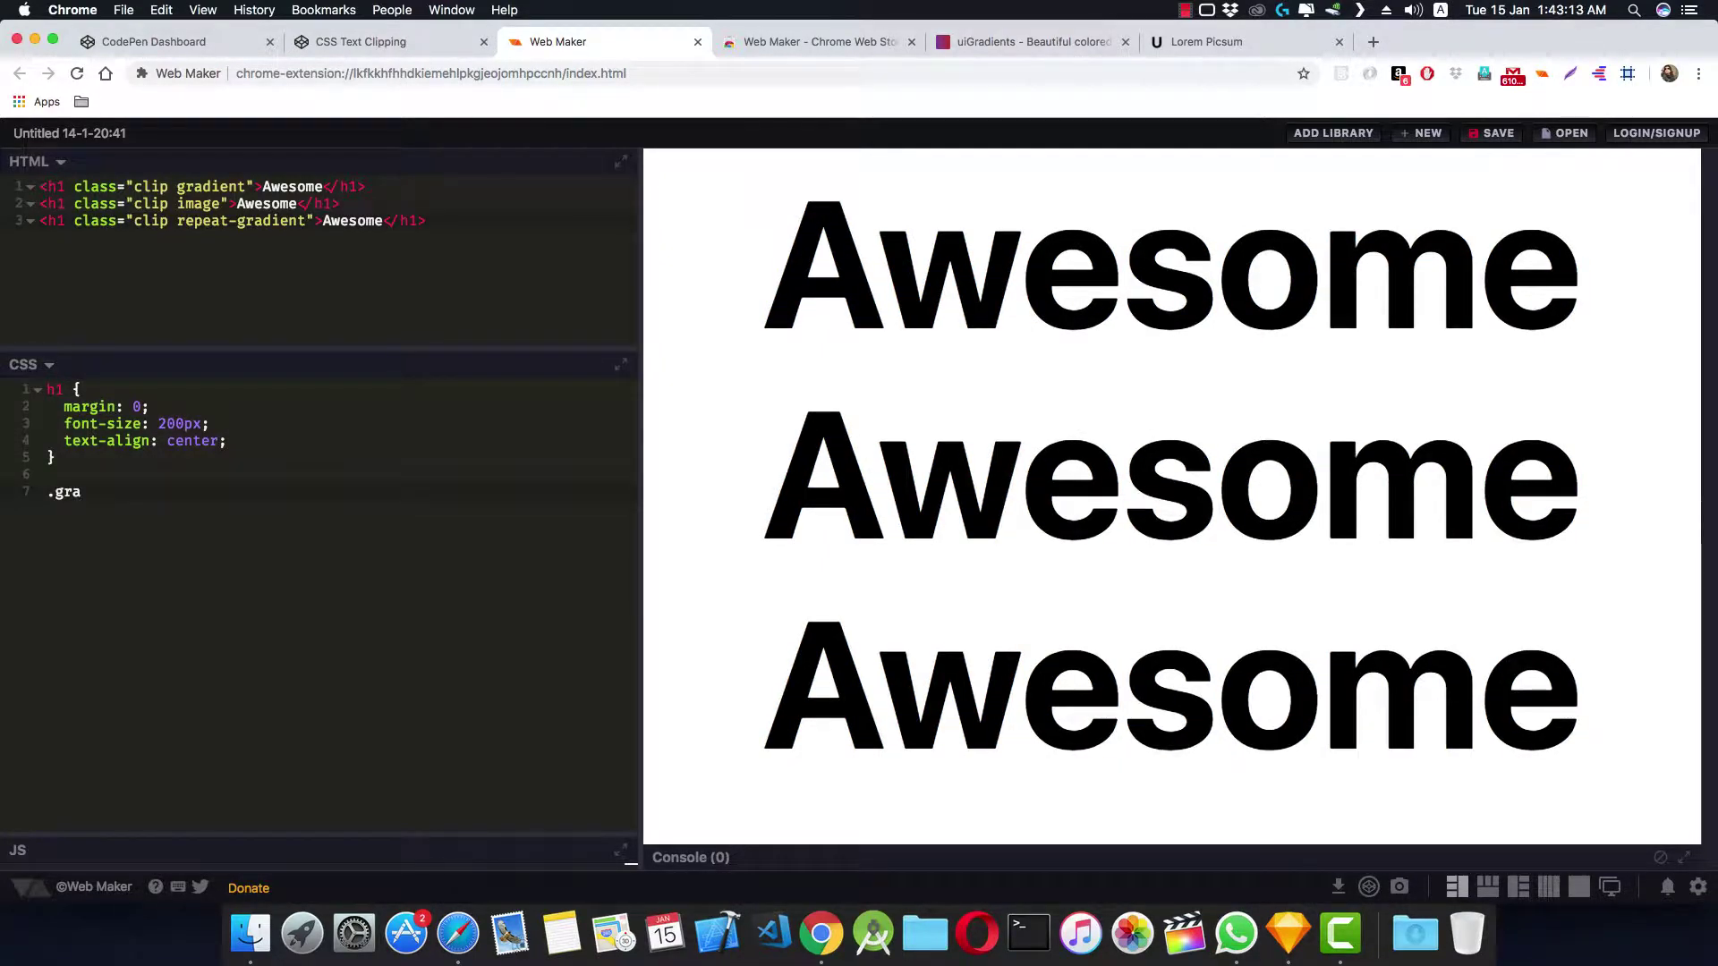
{"action": "type", "text": "{"}
{"action": "key", "text": "Return"}
{"action": "type", "text": "back"}
{"action": "key", "text": "Down"}
{"action": "key", "text": "Return"}
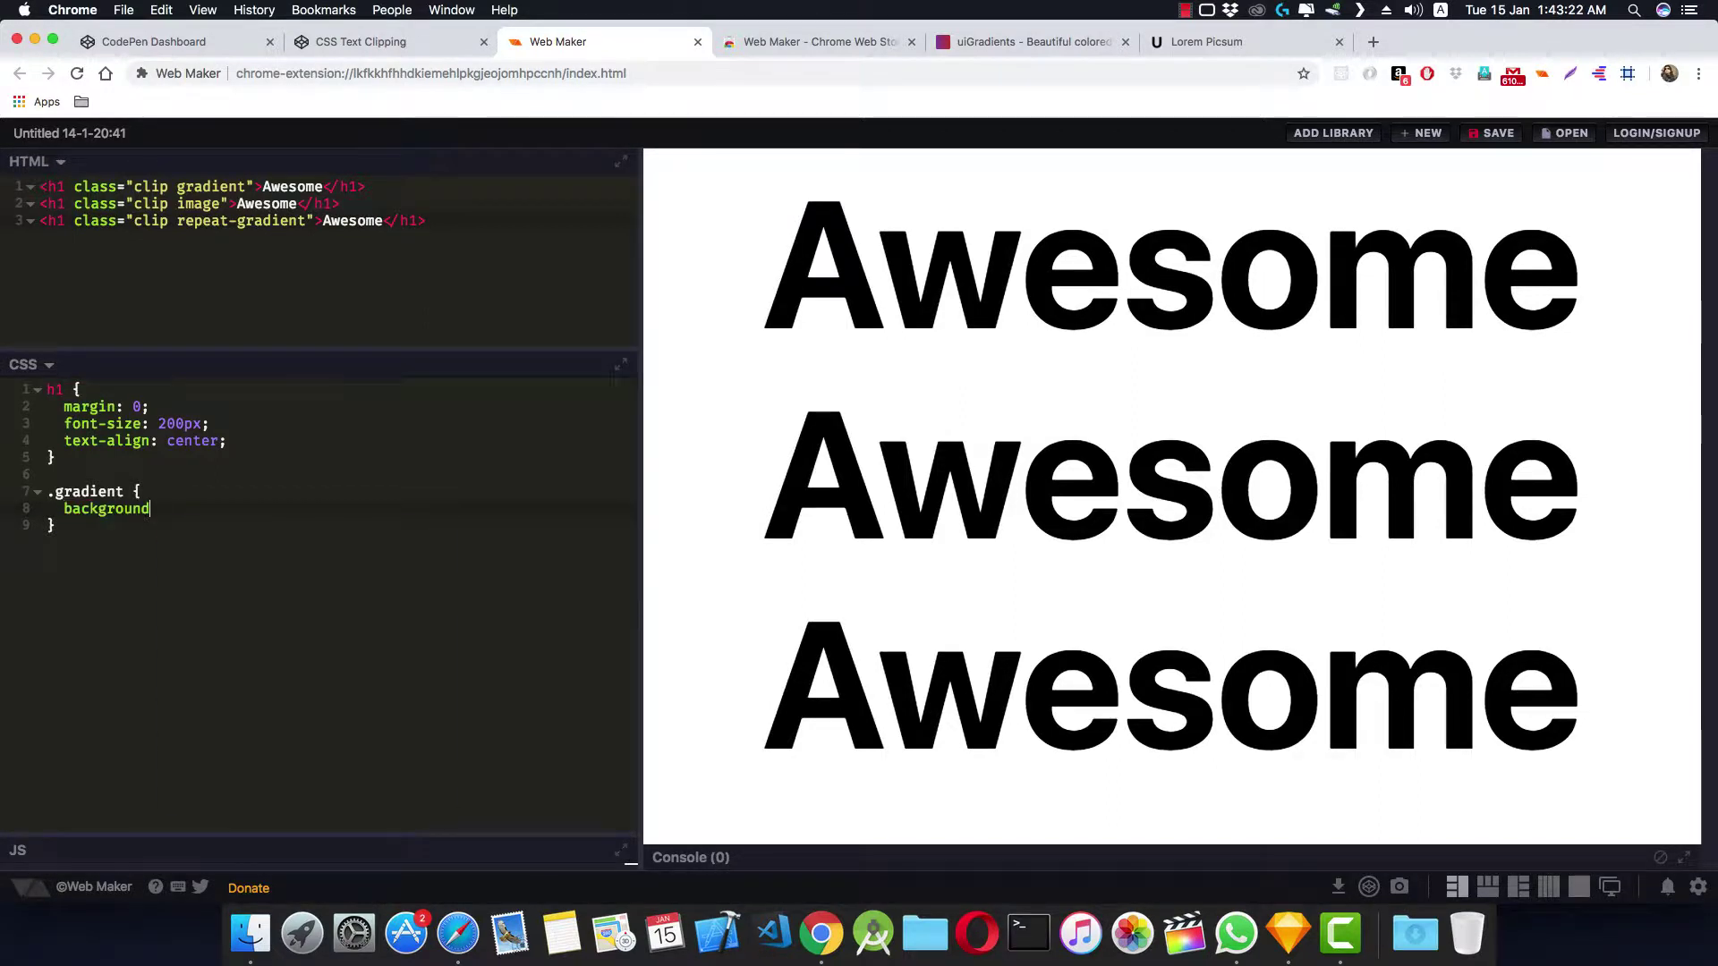
{"action": "type", "text": "l"}
{"action": "key", "text": "BackSpace"}
{"action": "type", "text": "l"}
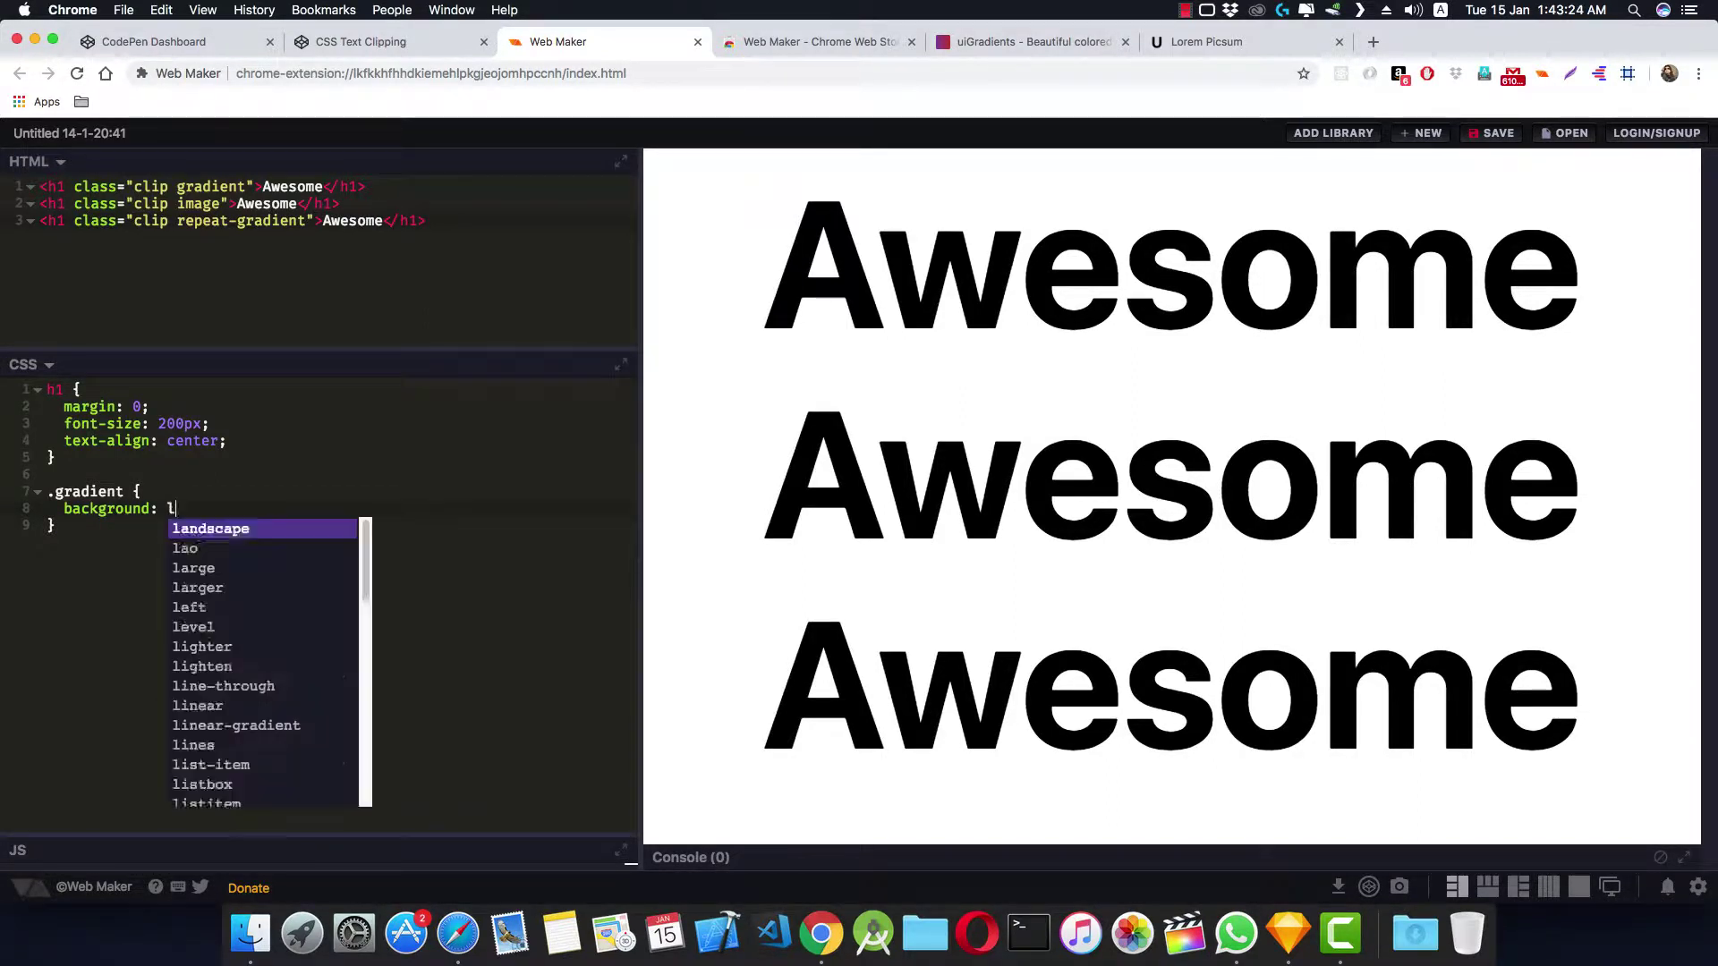
{"action": "type", "text": "ine"}
{"action": "key", "text": "Down"}
{"action": "key", "text": "Down"}
{"action": "key", "text": "Return"}
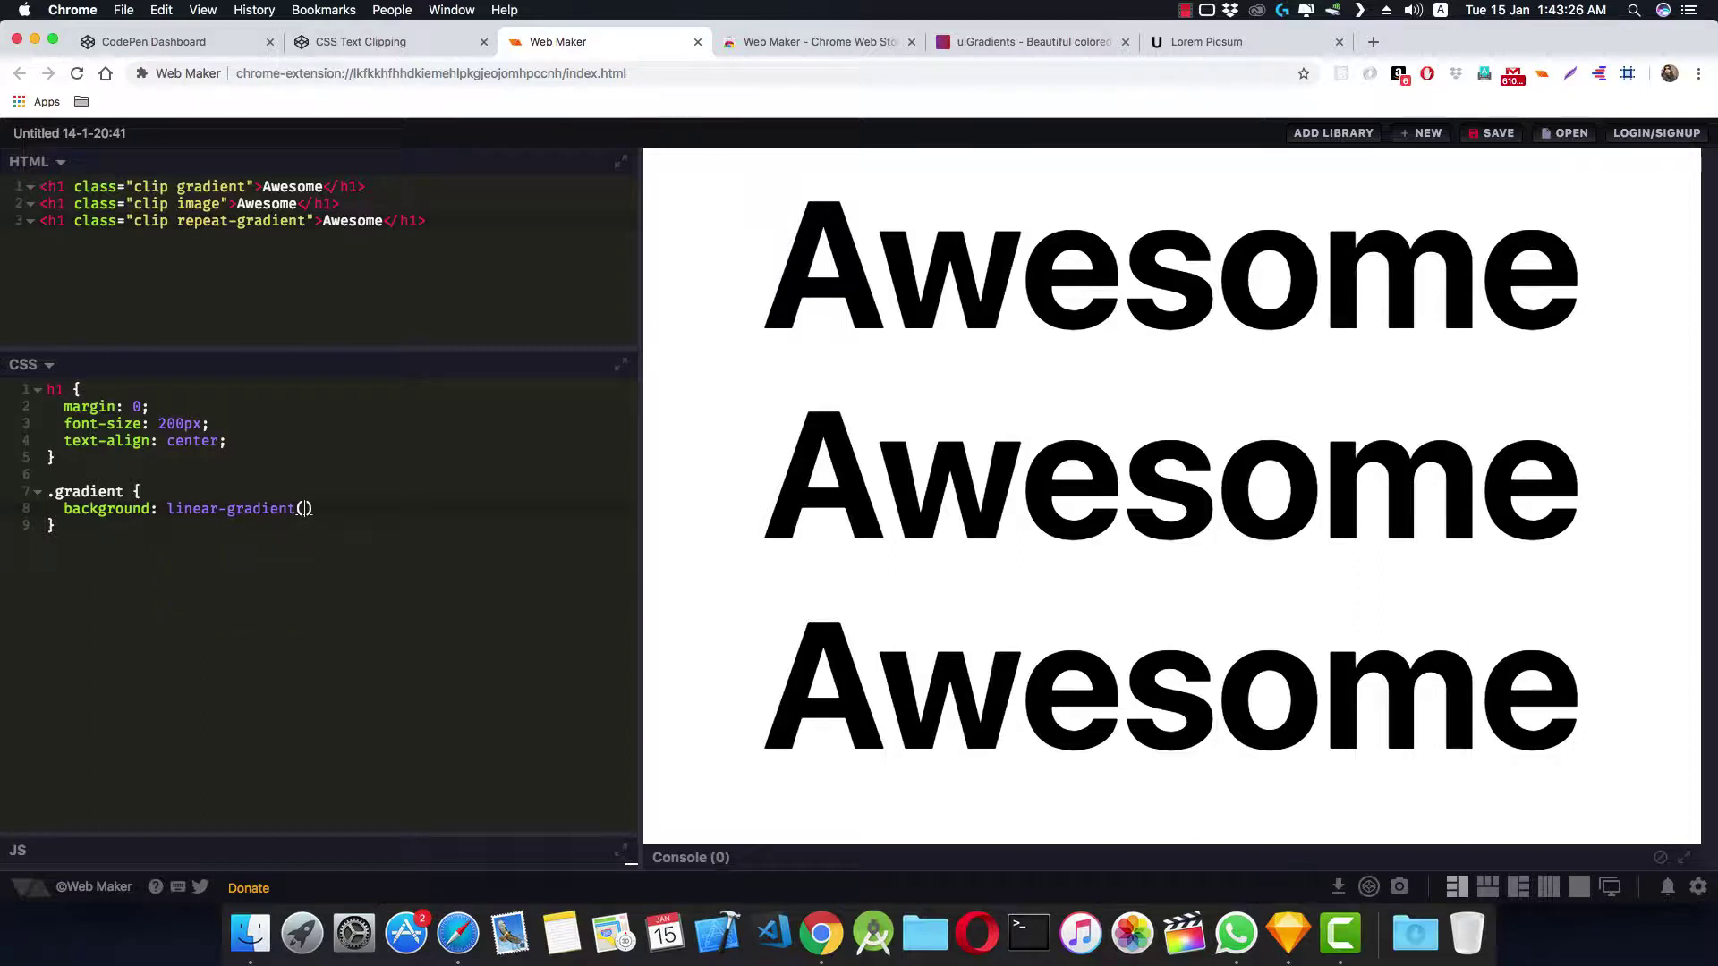
{"action": "type", "text": "to "}
{"action": "type", "text": "right, "}
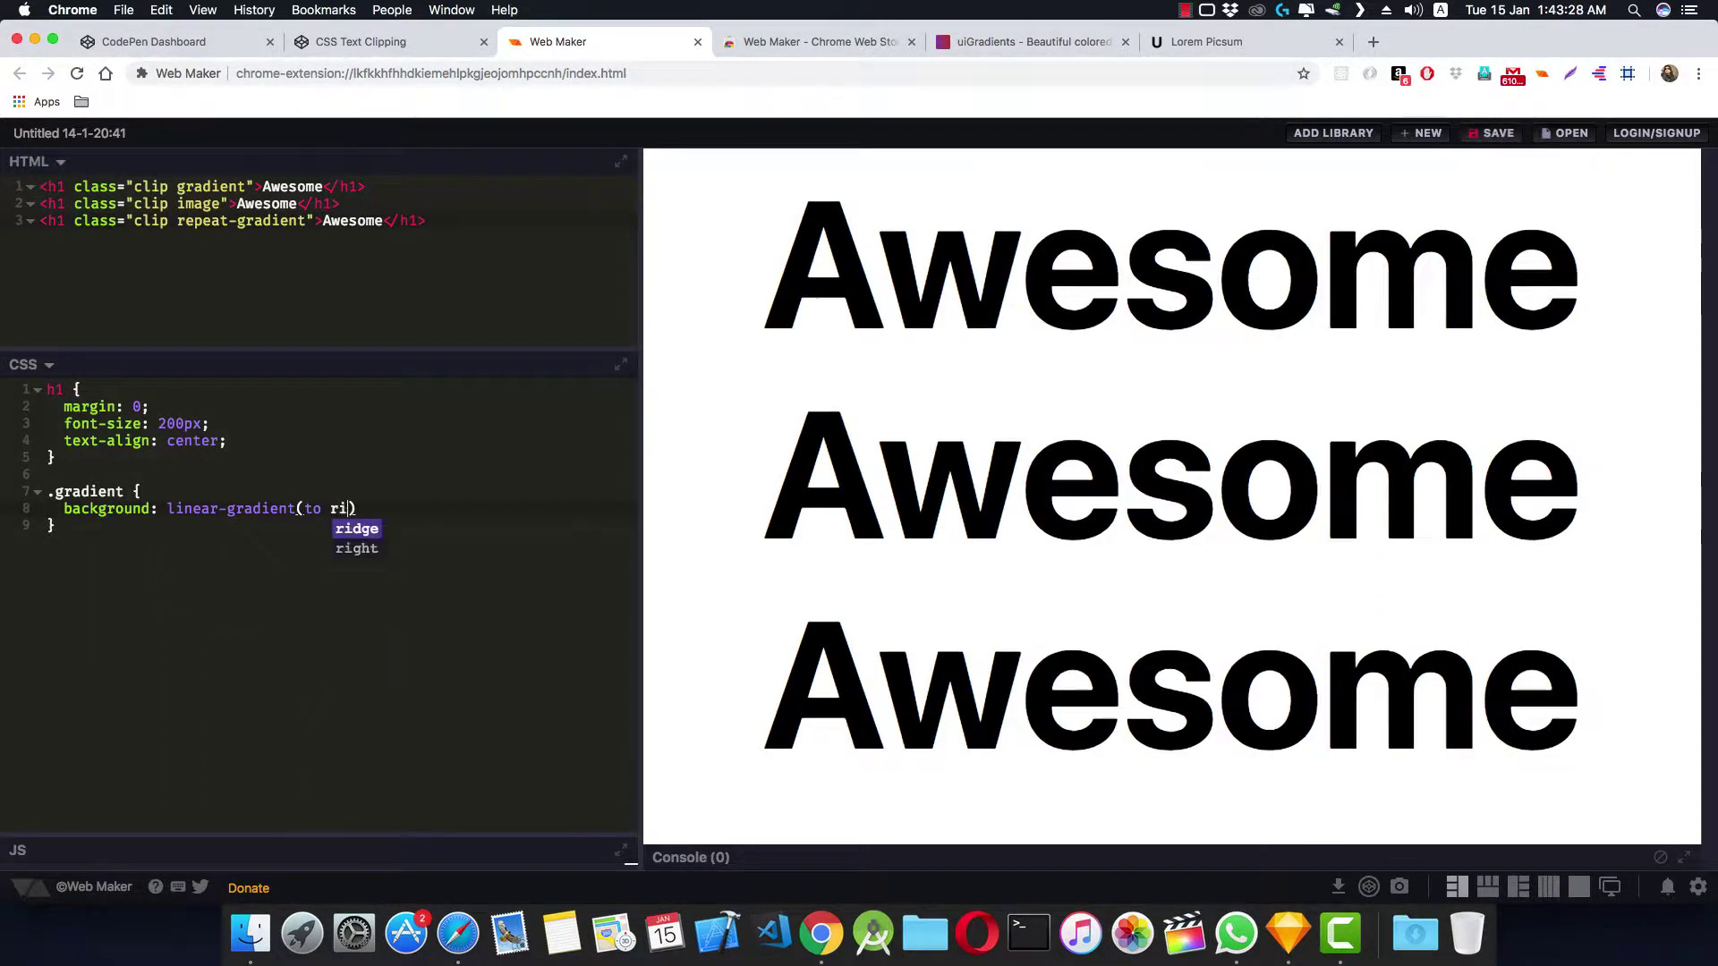
{"action": "type", "text": "red"}
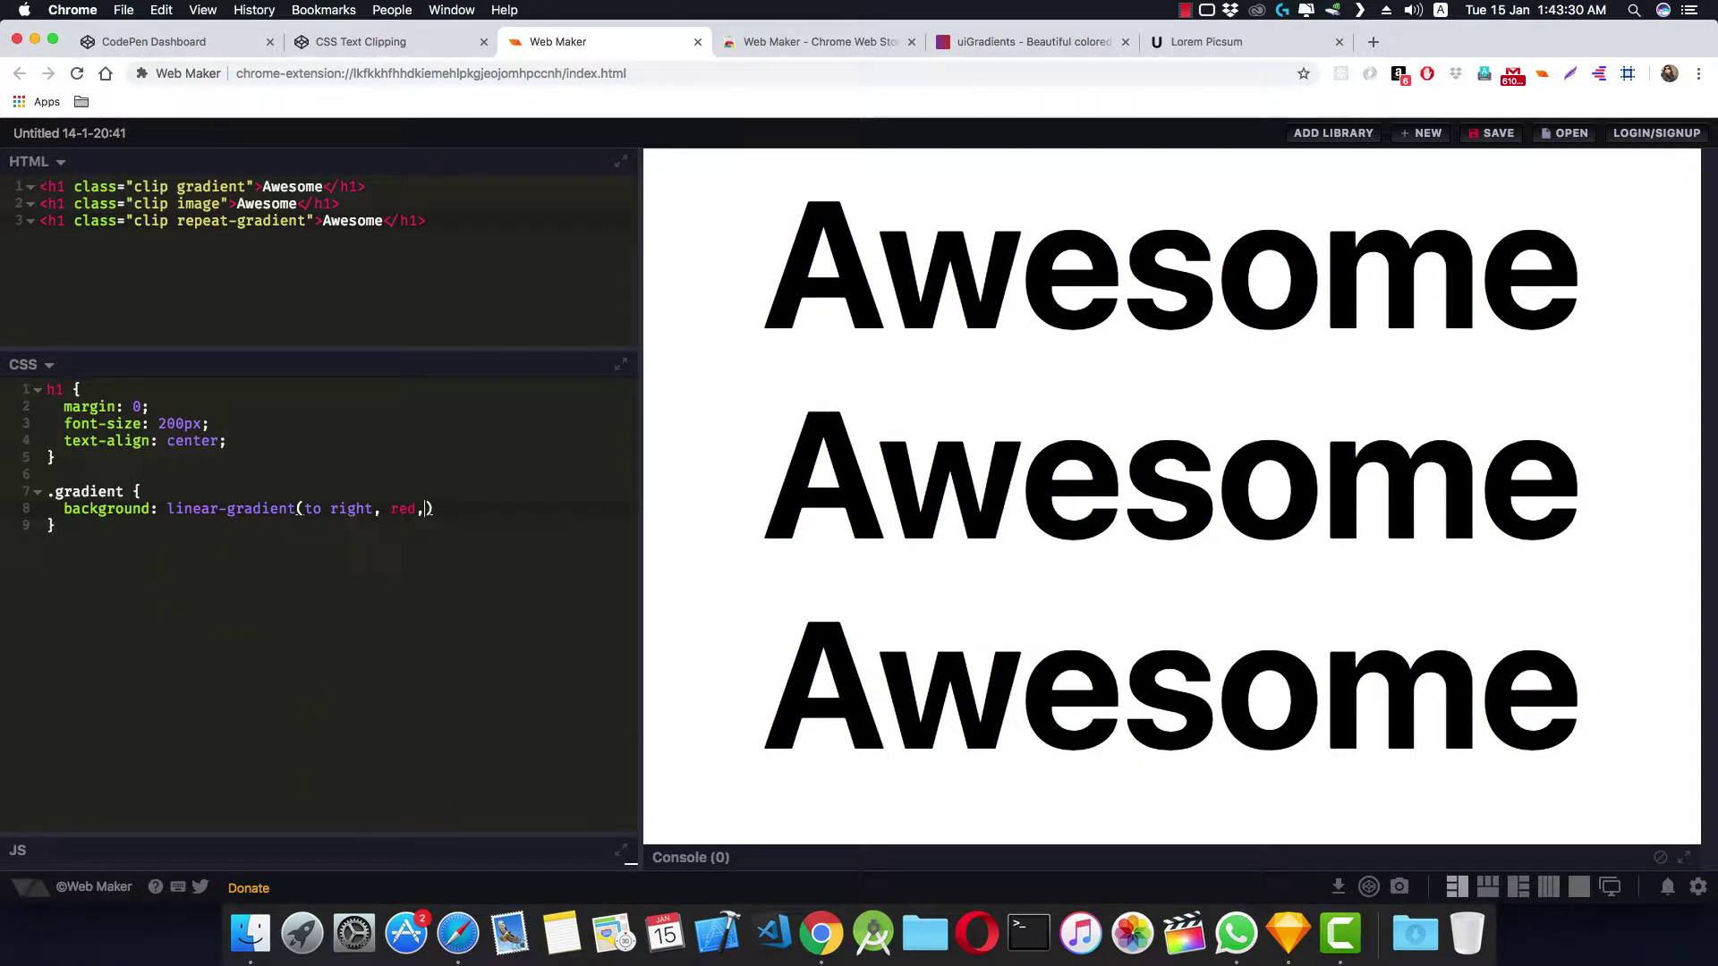
{"action": "type", "text": ", t"}
{"action": "key", "text": "BackSpace"}
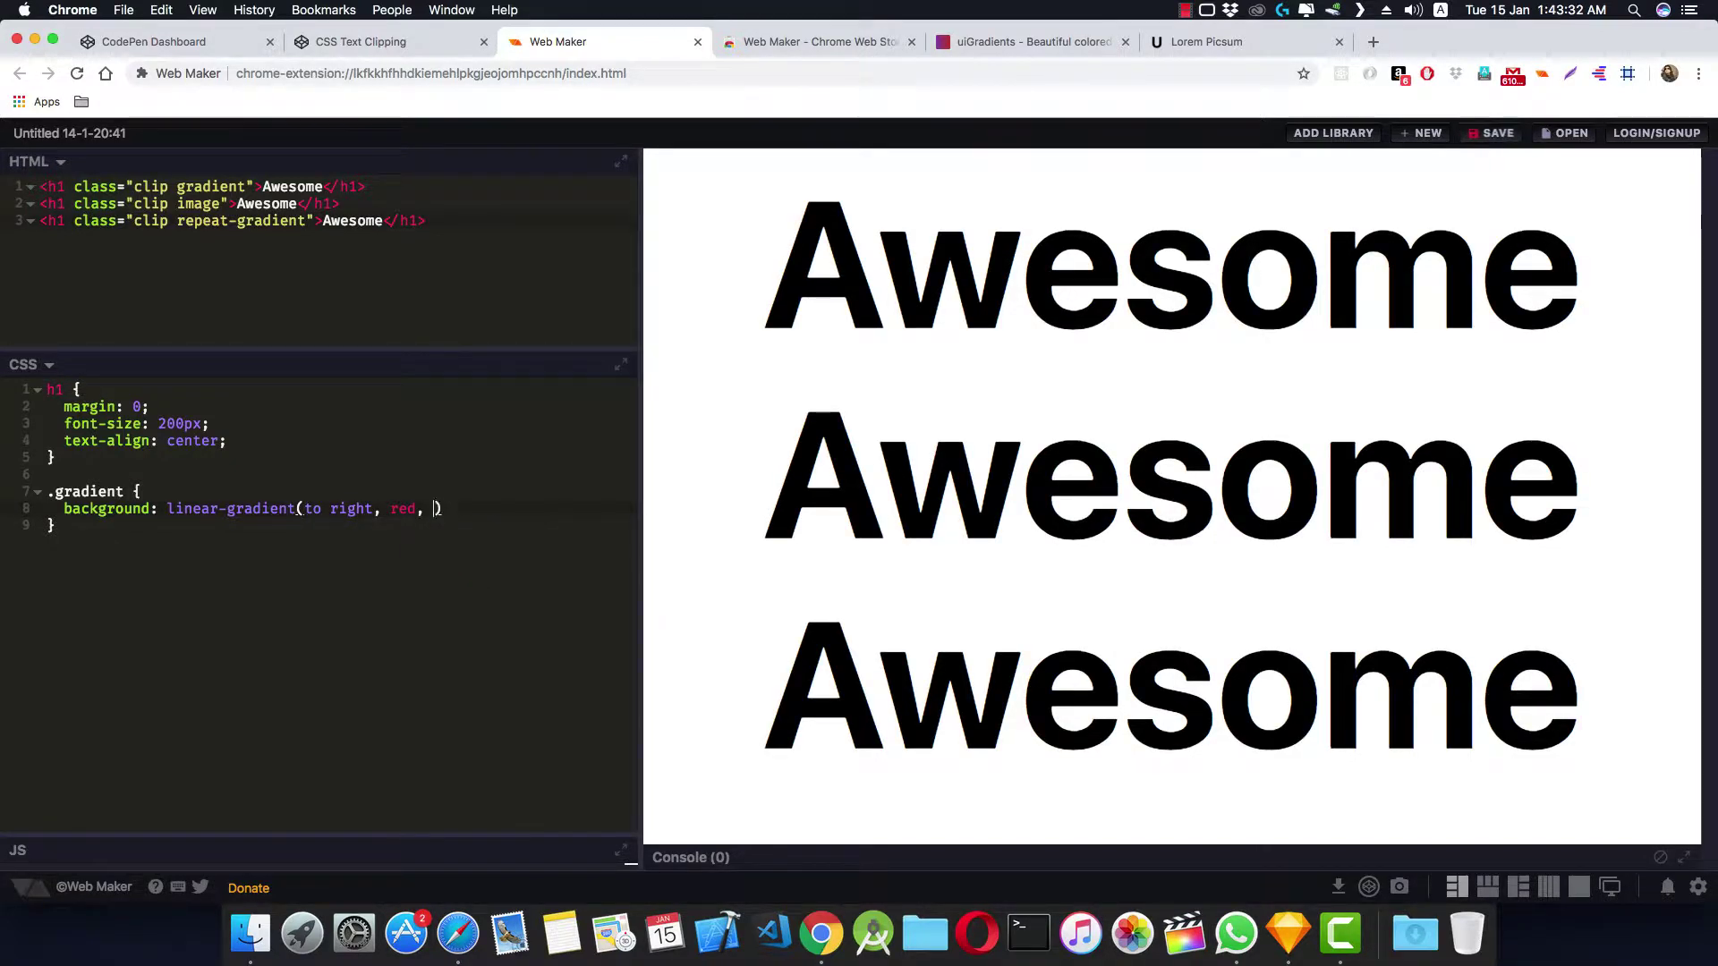
{"action": "type", "text": "bl"}
{"action": "key", "text": "Down"}
{"action": "key", "text": "Down"}
{"action": "key", "text": "Down"}
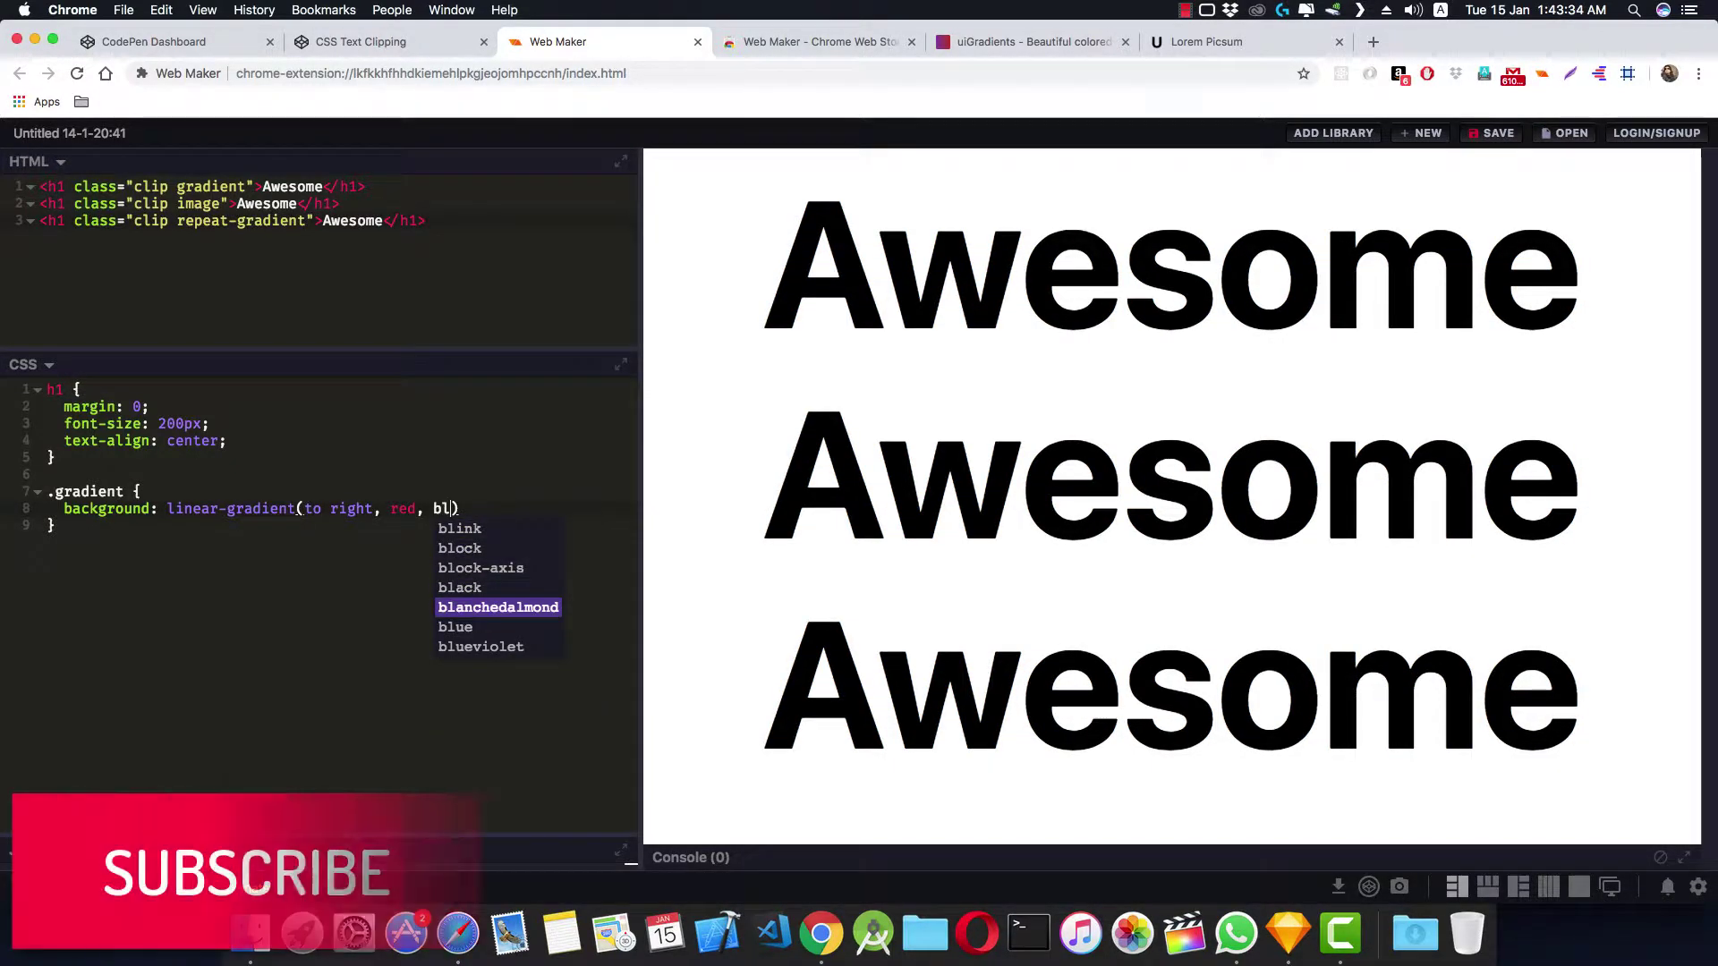
{"action": "key", "text": "Return"}
{"action": "key", "text": "End"}
{"action": "type", "text": ";"}
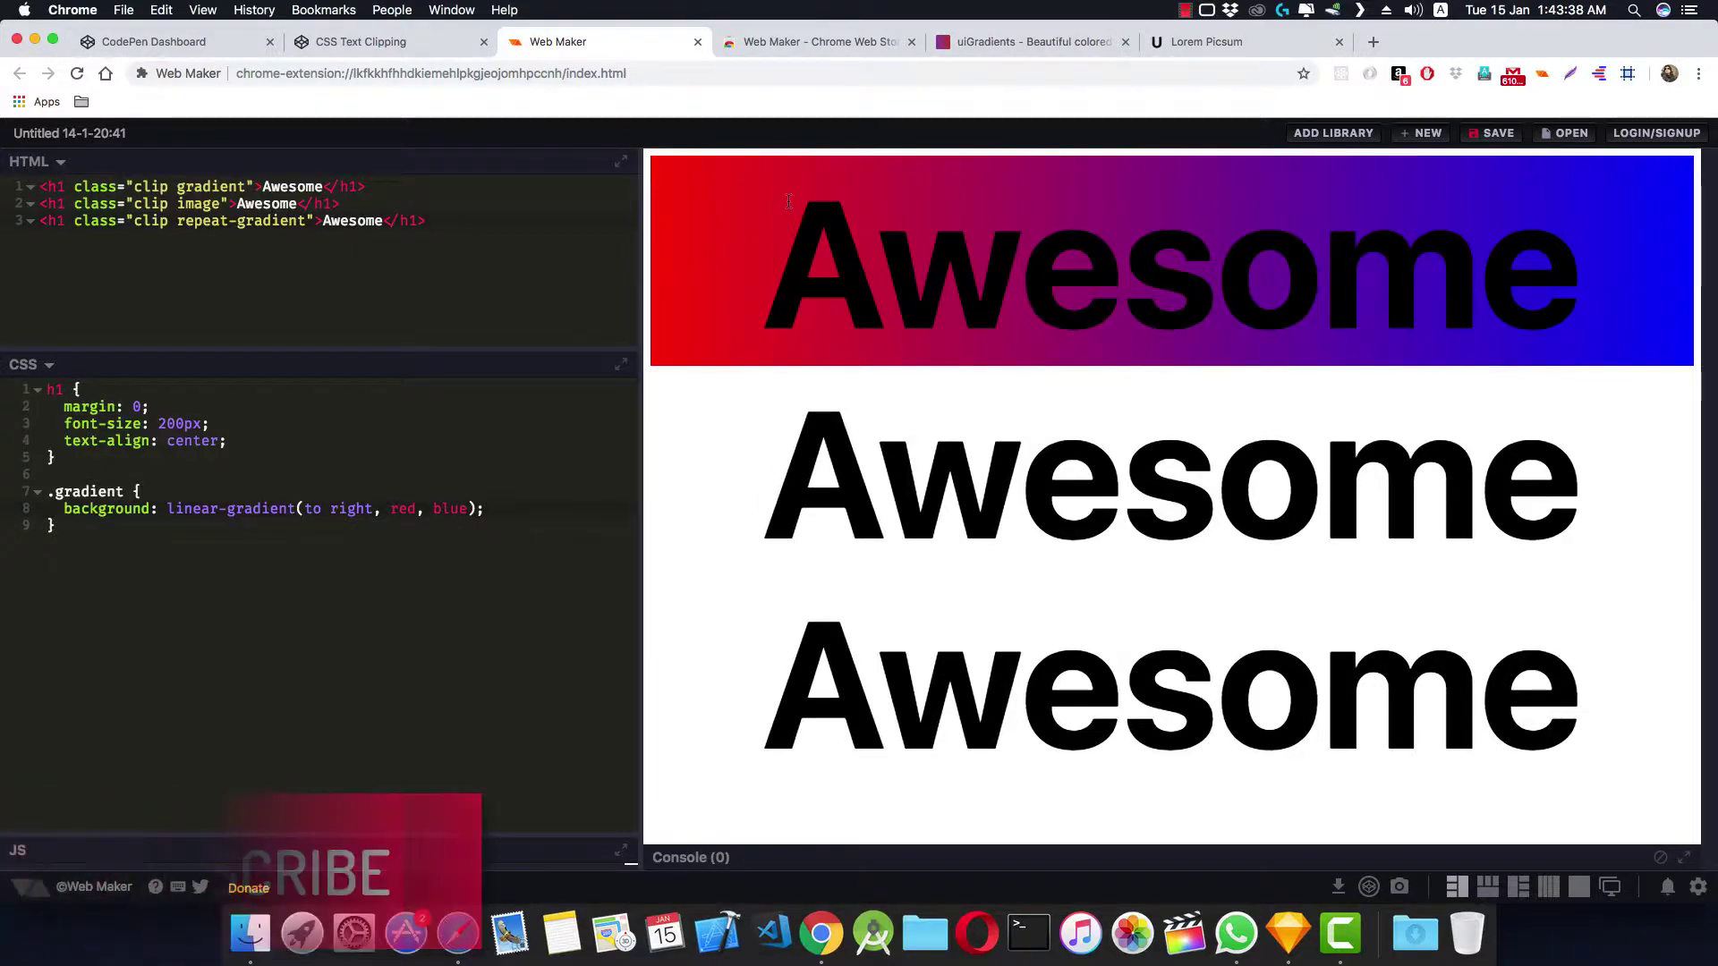
On uiGradients, browse the full collection and open the Wedding Day Blues gradient
{"action": "left_click", "coordinate": [1036, 41]}
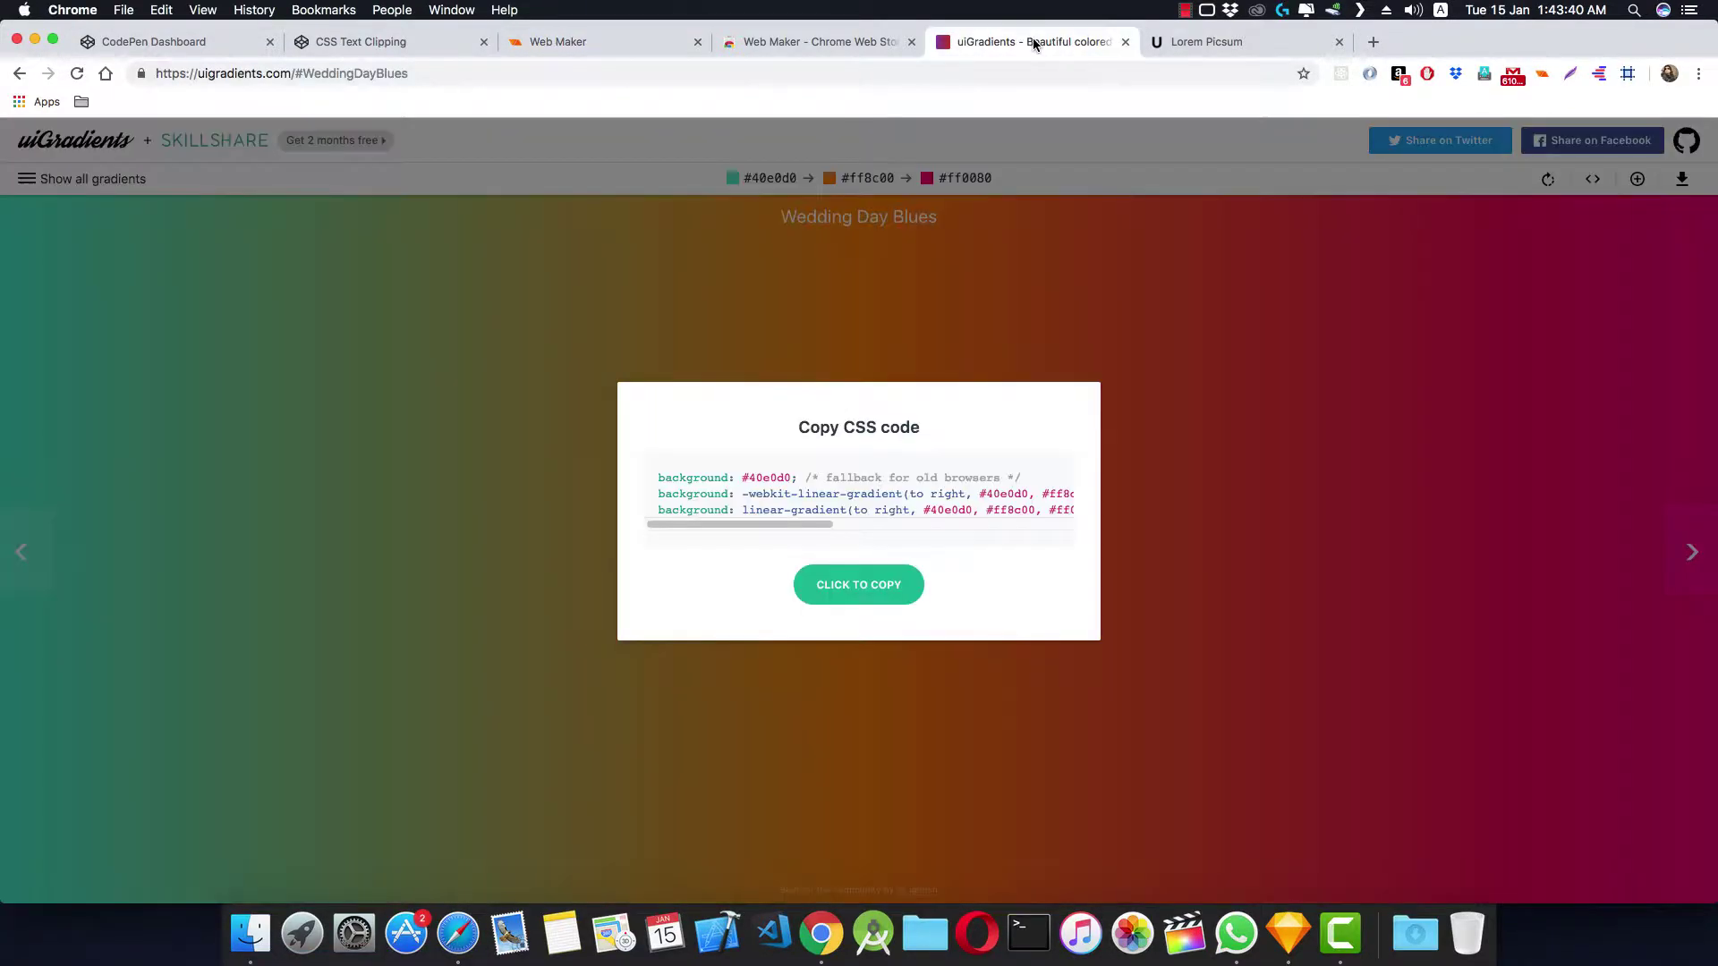
{"action": "left_click", "coordinate": [820, 317]}
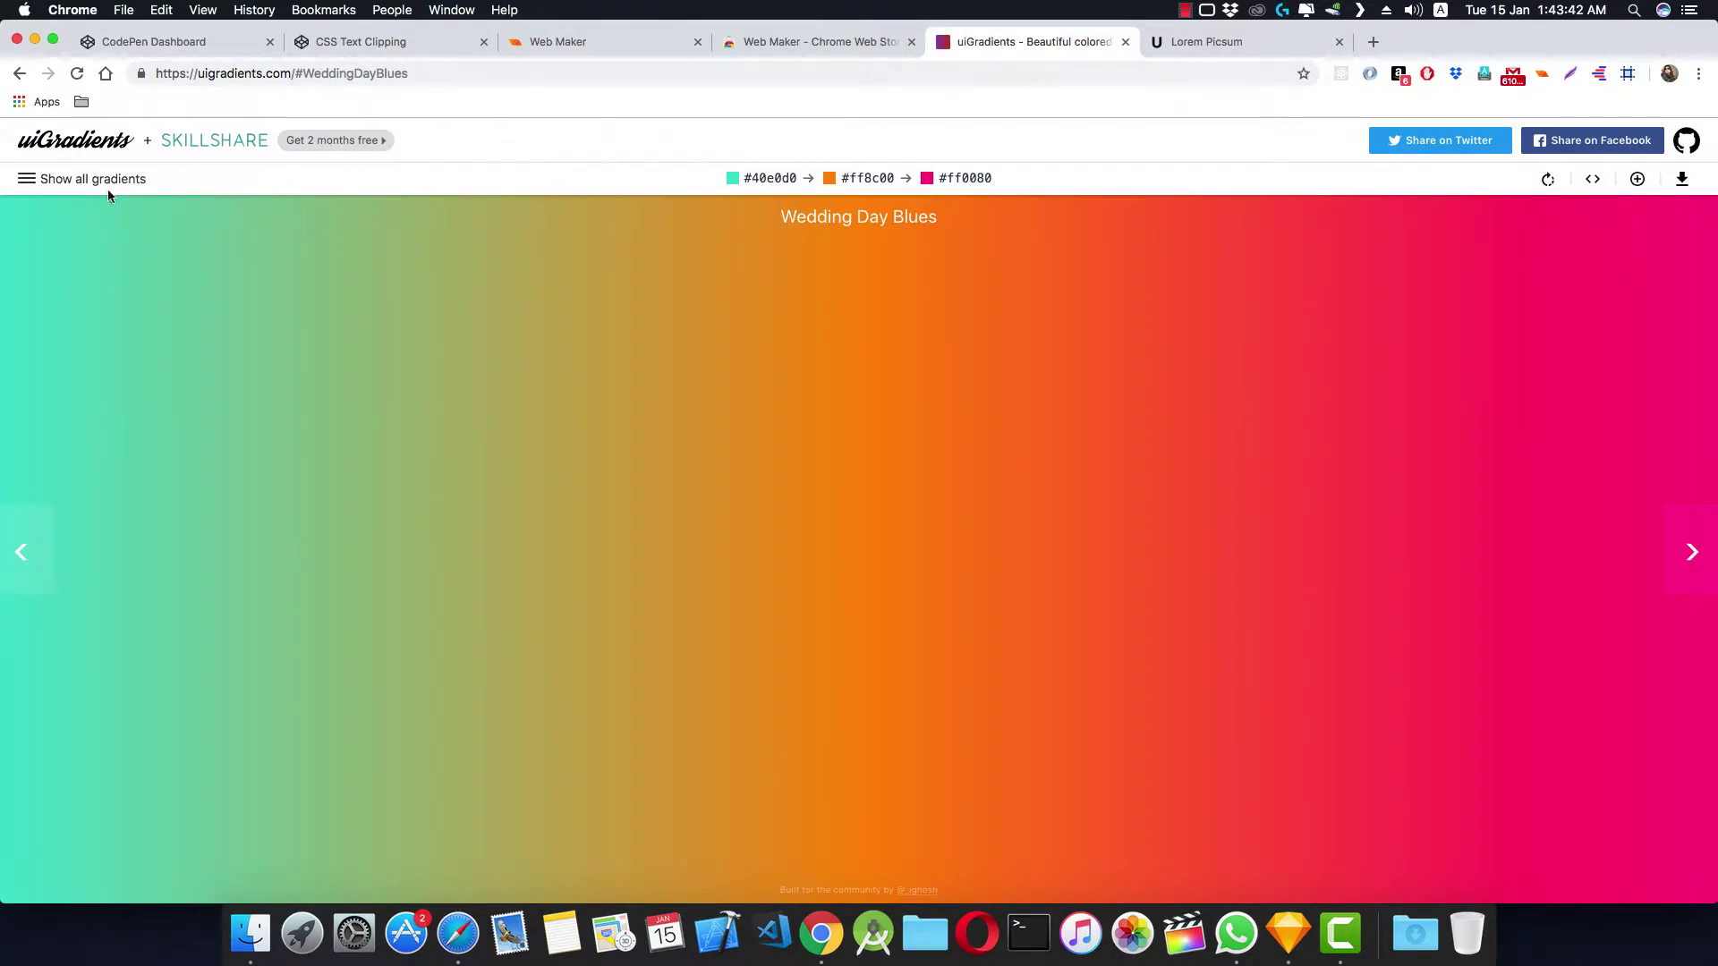
{"action": "left_click", "coordinate": [91, 179]}
{"action": "scroll", "coordinate": [712, 440], "scroll_direction": "up", "scroll_amount": 5}
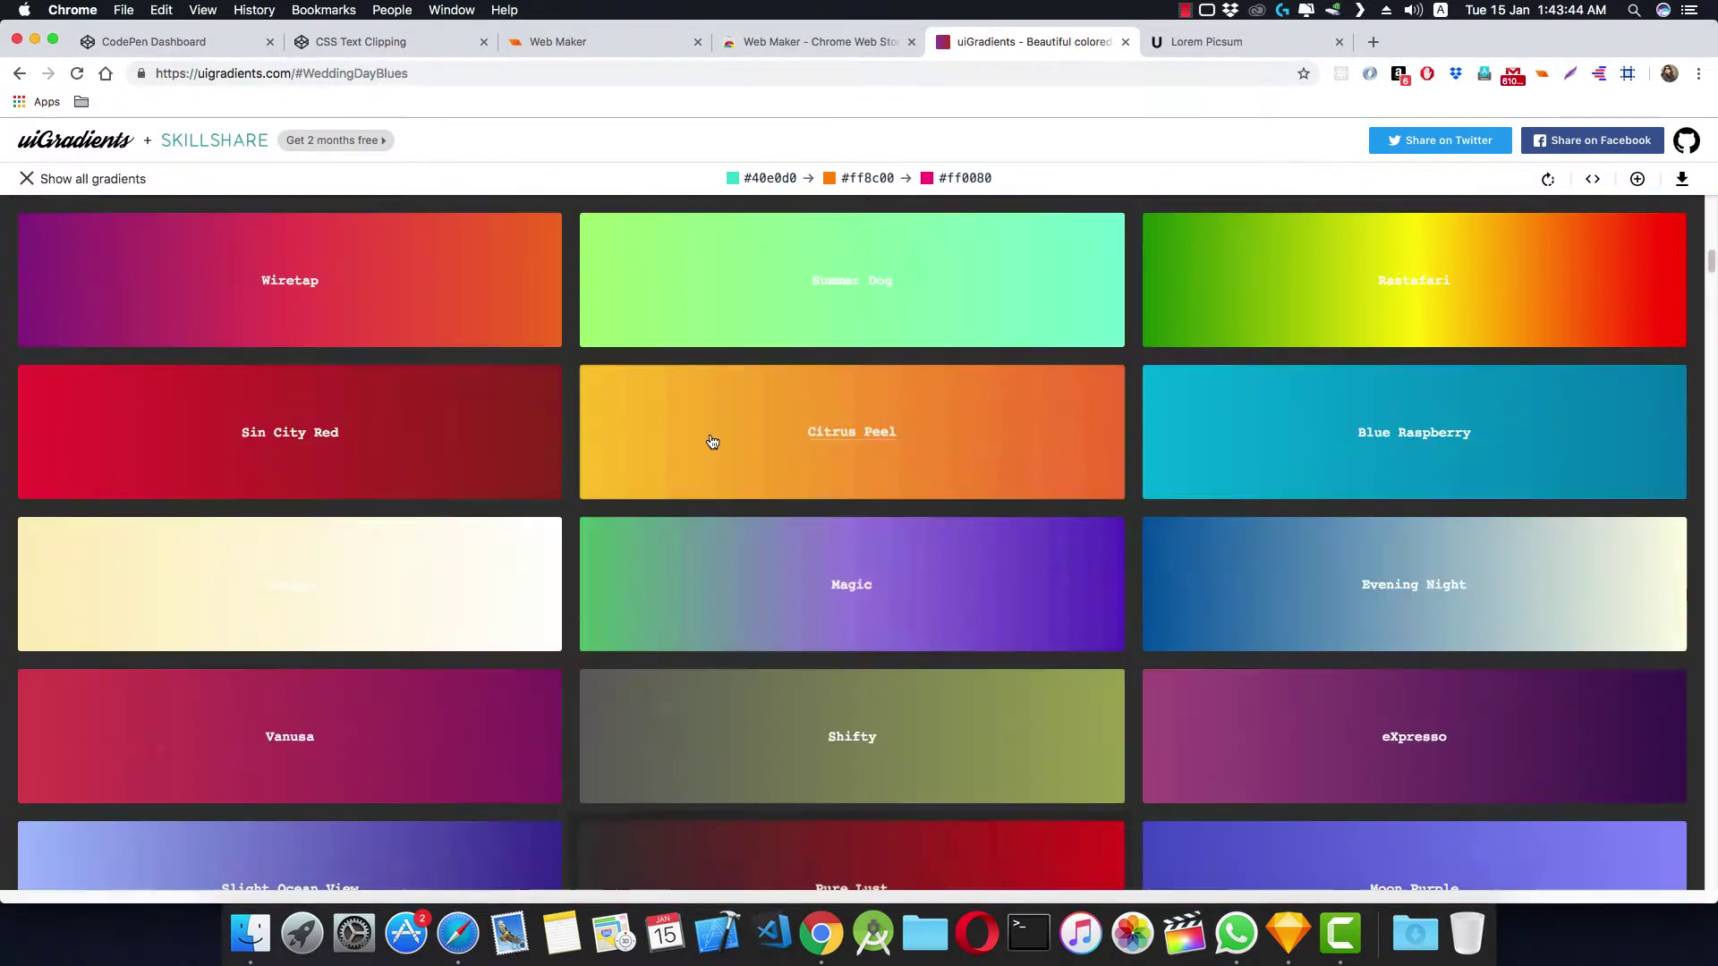
{"action": "scroll", "coordinate": [712, 441], "scroll_direction": "up", "scroll_amount": 5}
{"action": "scroll", "coordinate": [712, 440], "scroll_direction": "up", "scroll_amount": 3}
{"action": "scroll", "coordinate": [712, 440], "scroll_direction": "down", "scroll_amount": 6}
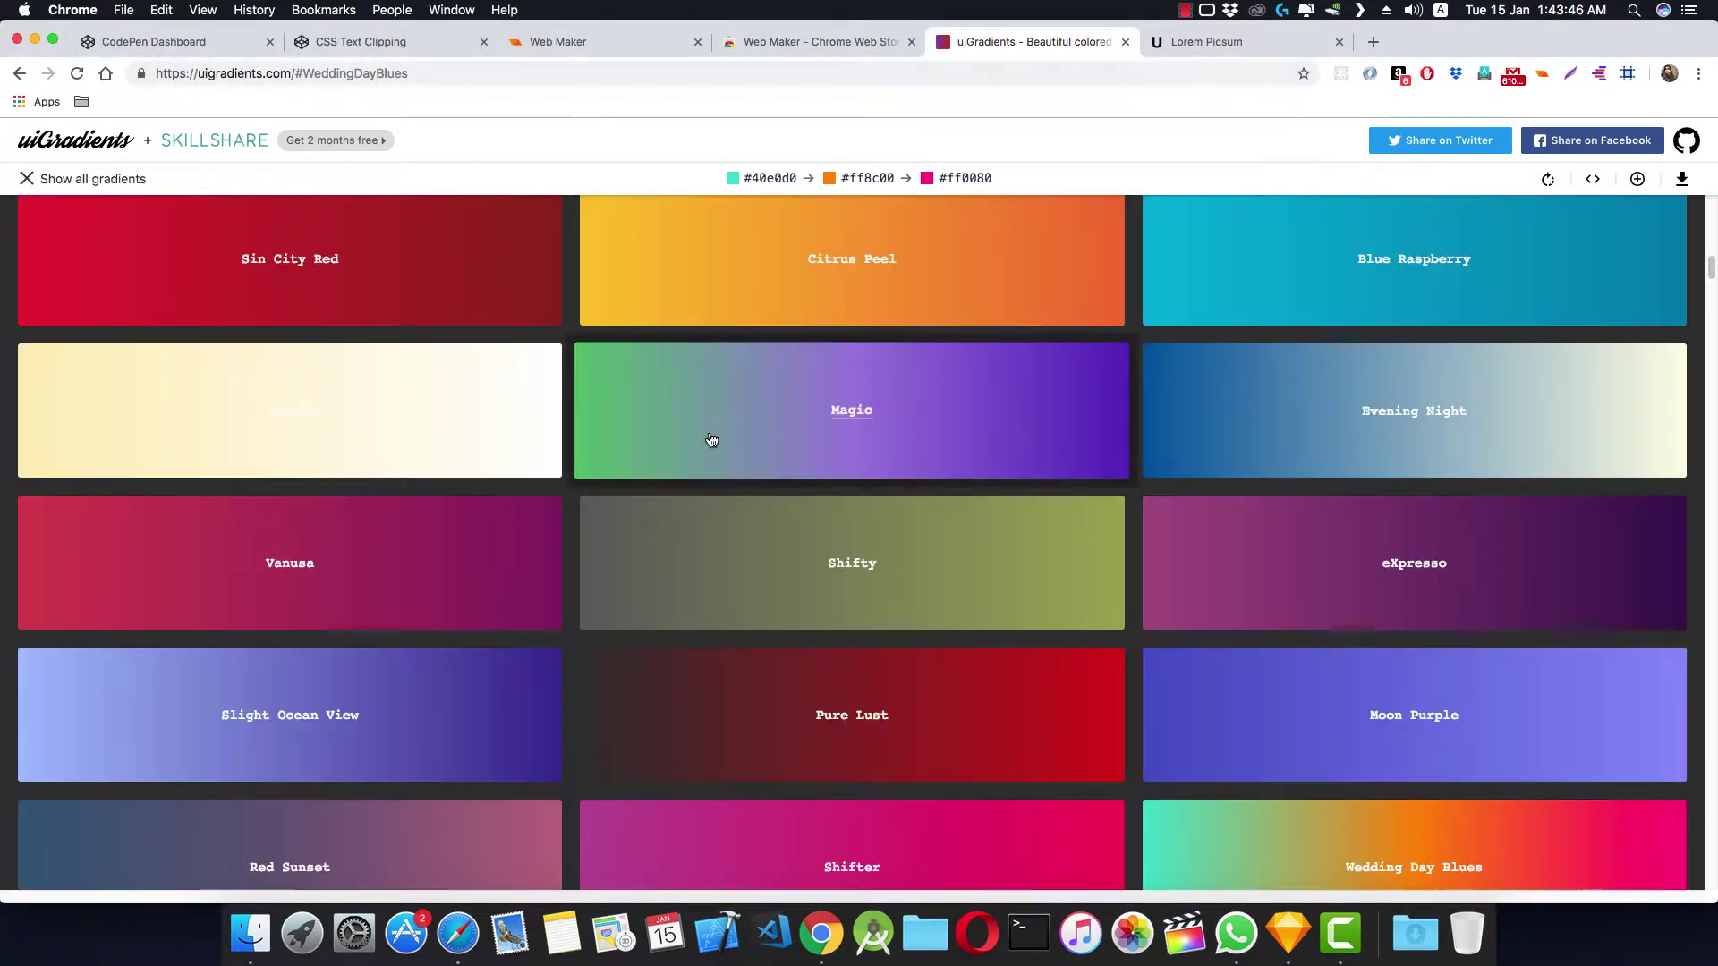
{"action": "scroll", "coordinate": [711, 440], "scroll_direction": "down", "scroll_amount": 3}
{"action": "left_click", "coordinate": [1235, 558]}
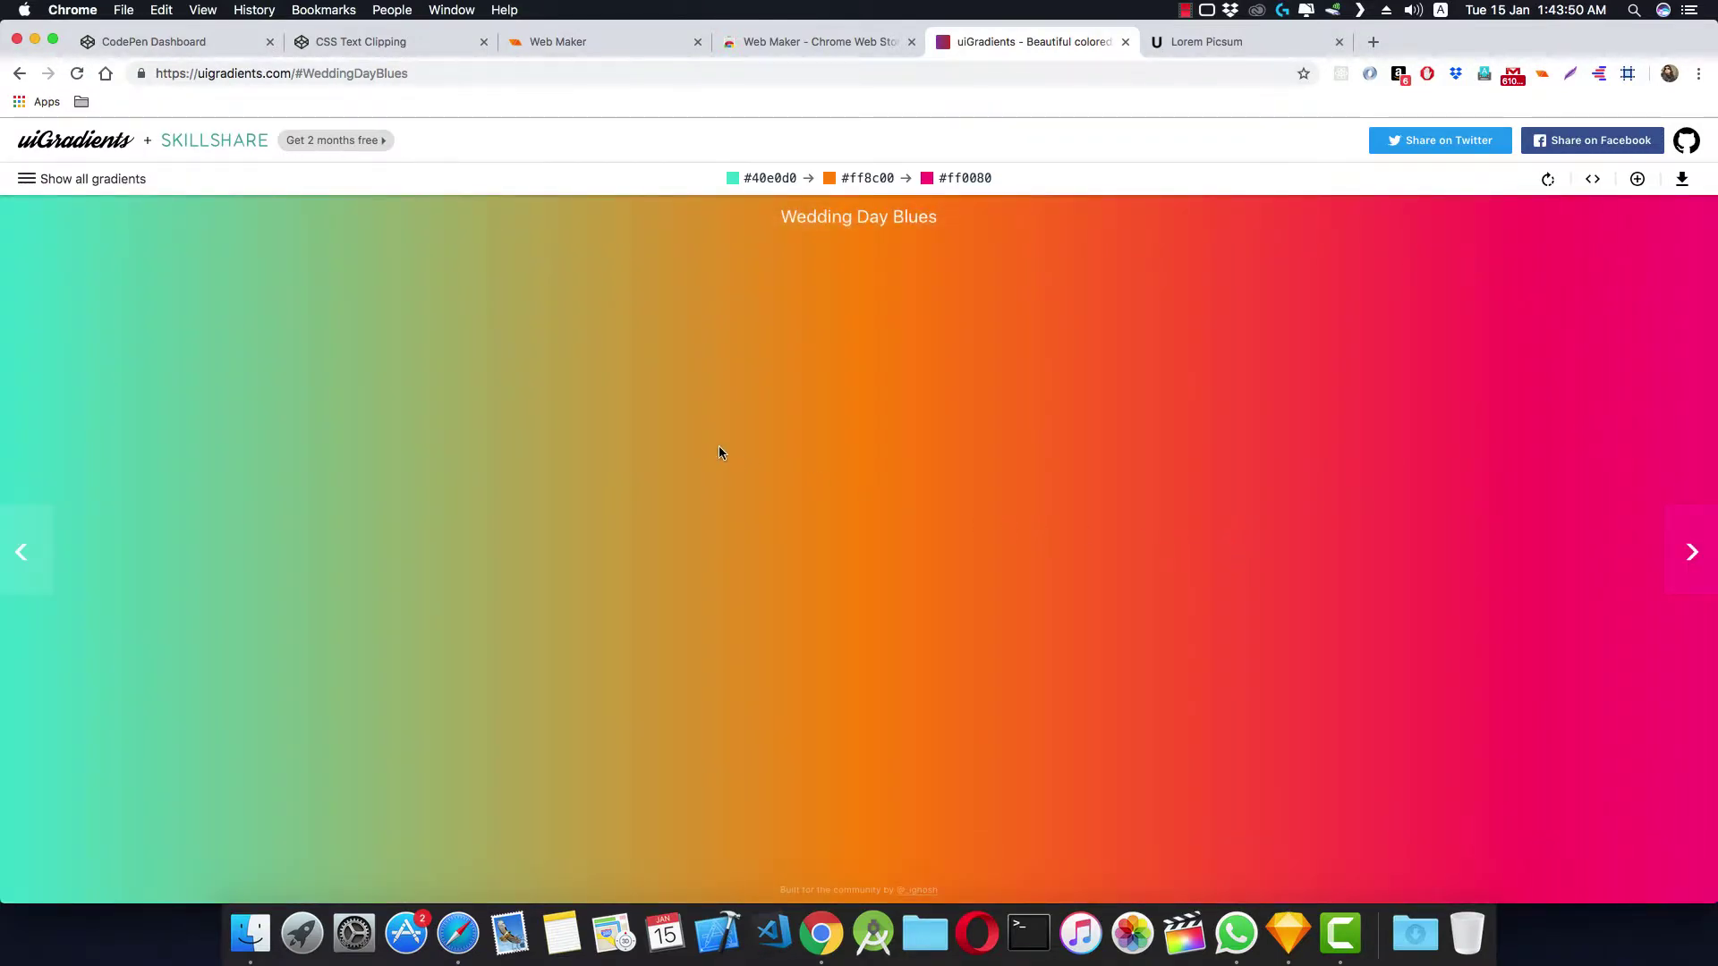
Copy the Wedding Day Blues CSS code and return to Web Maker
{"action": "key", "text": "c"}
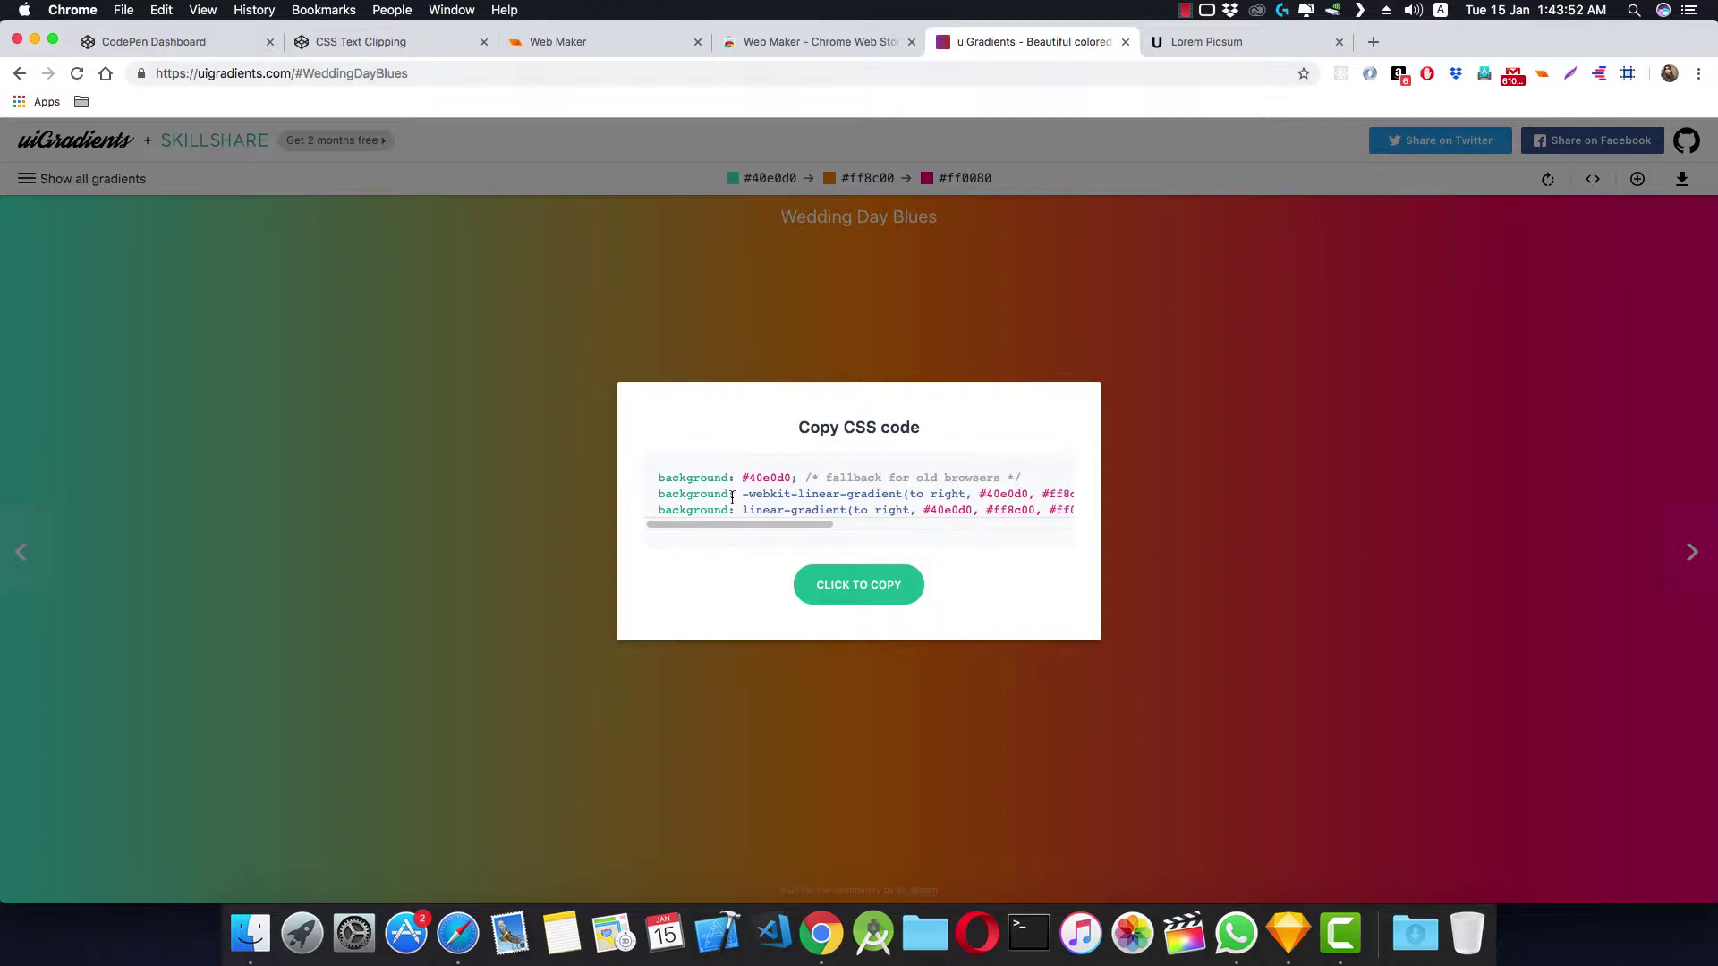
{"action": "left_click", "coordinate": [851, 590]}
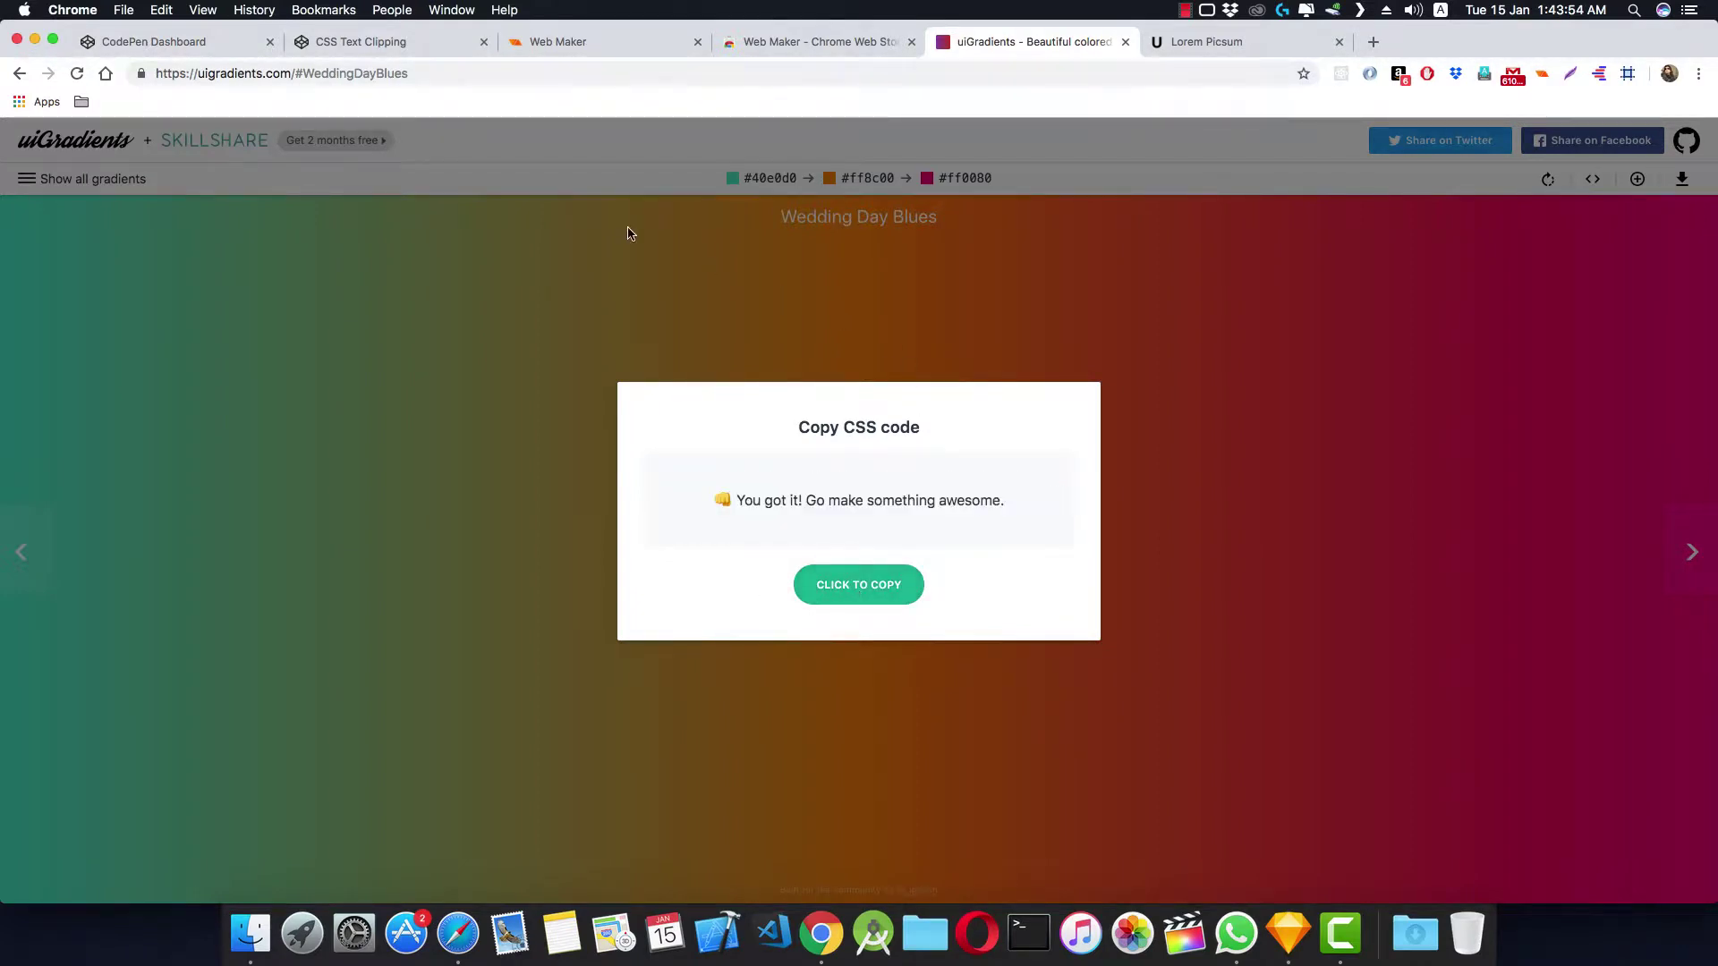
{"action": "left_click", "coordinate": [560, 41]}
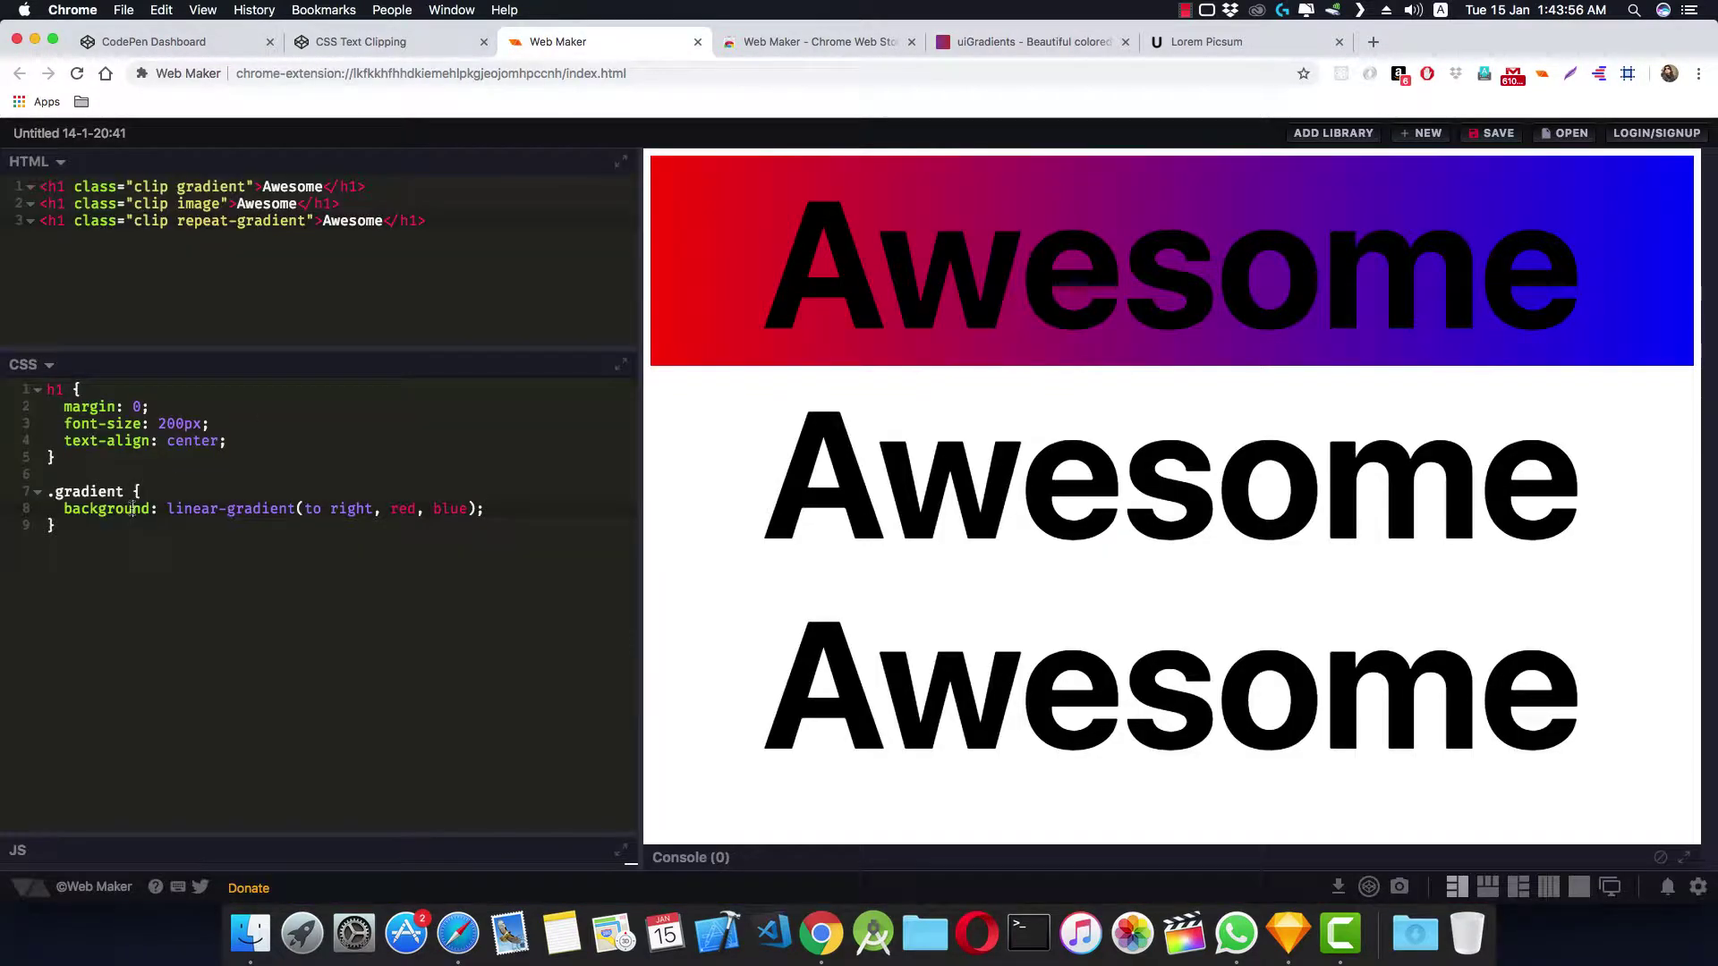
Replace the .gradient background line with the pasted Wedding Day Blues CSS, indented
{"action": "key", "text": "shift+End"}
{"action": "key", "text": "super+v"}
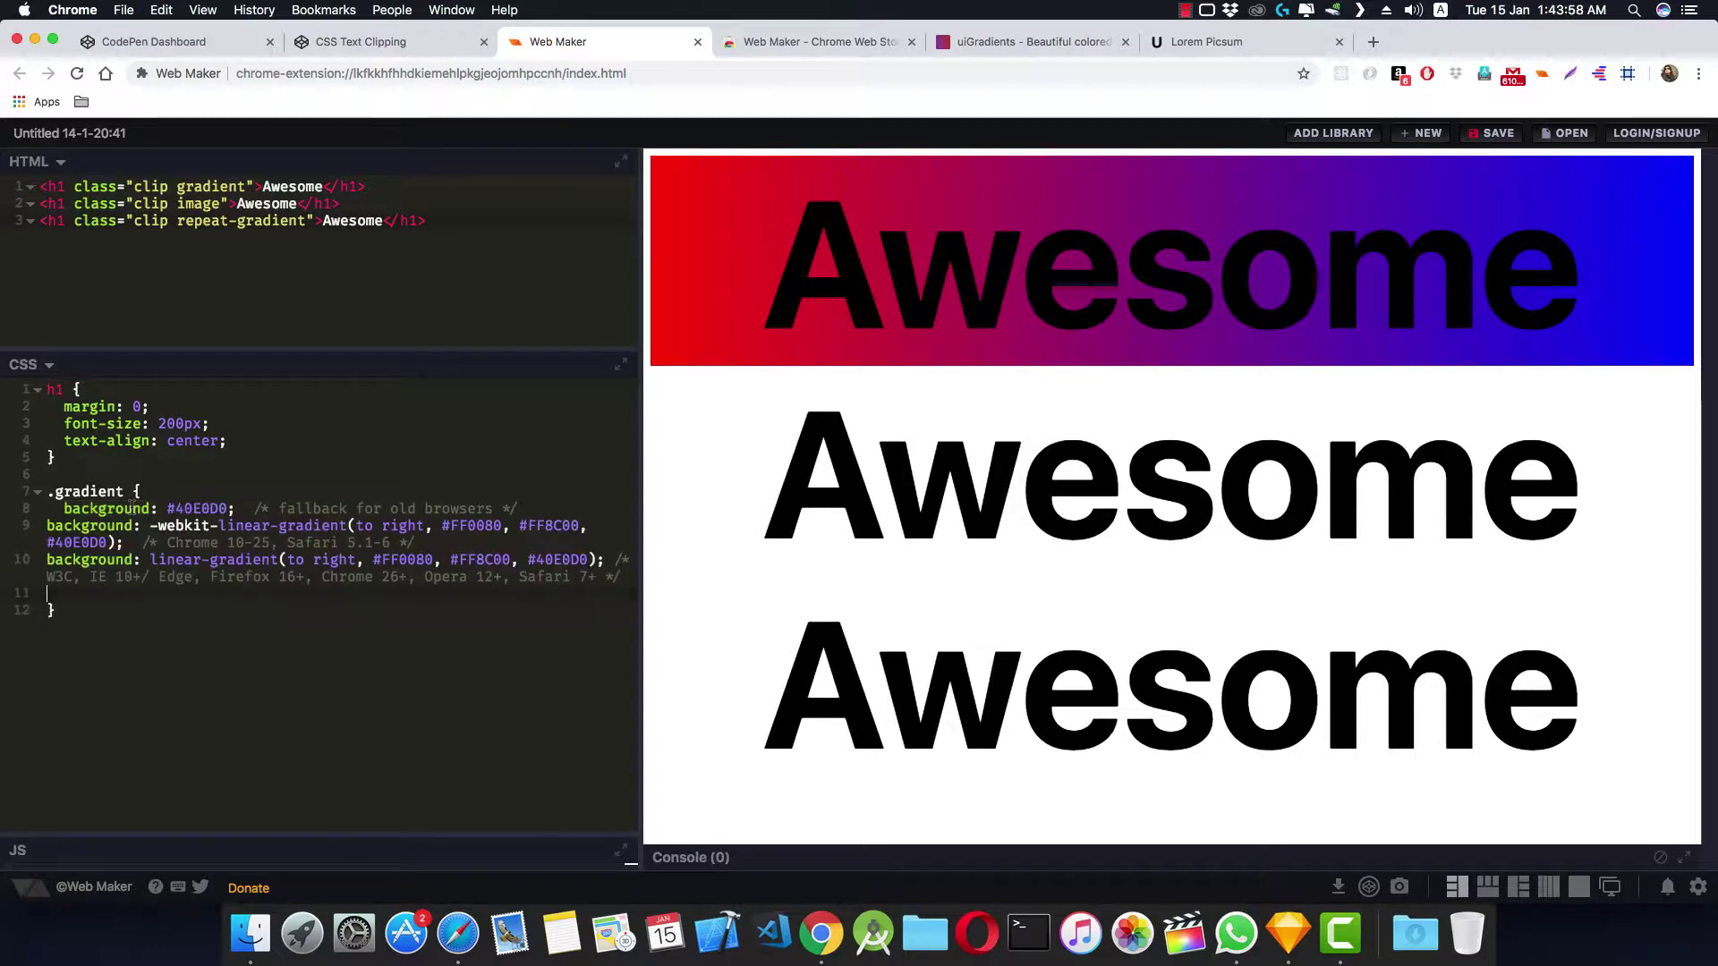
{"action": "key", "text": "shift+Down"}
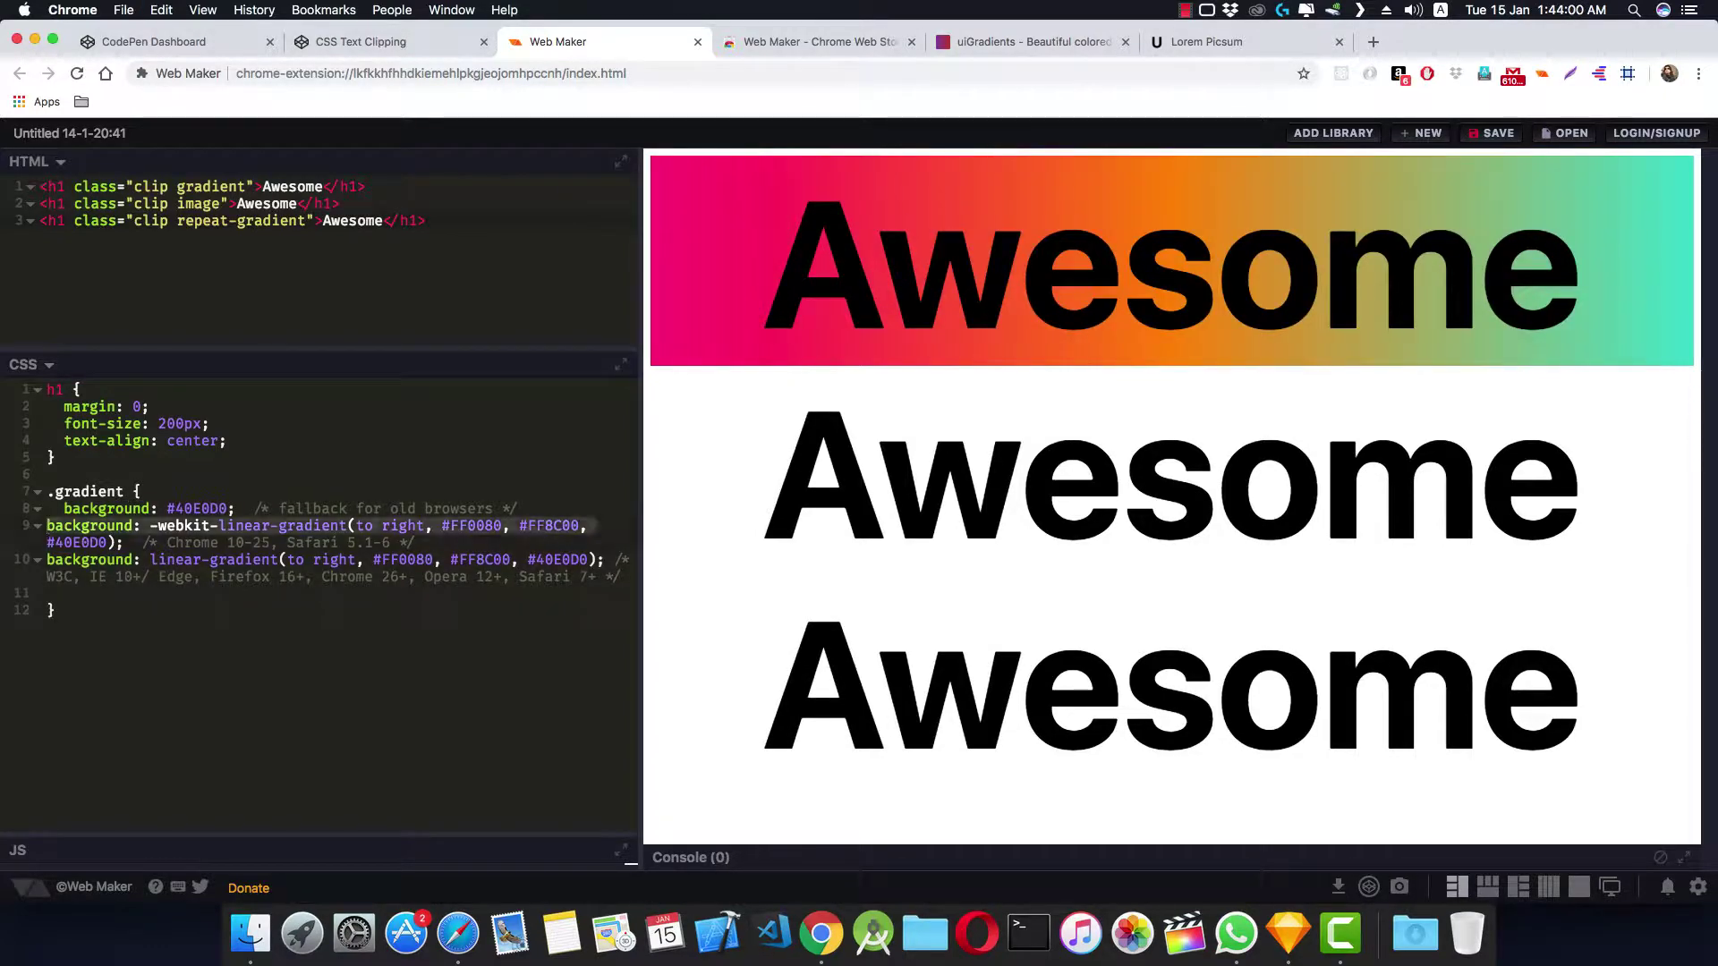
{"action": "key", "text": "shift+Down"}
{"action": "key", "text": "shift+Down"}
{"action": "key", "text": "Tab"}
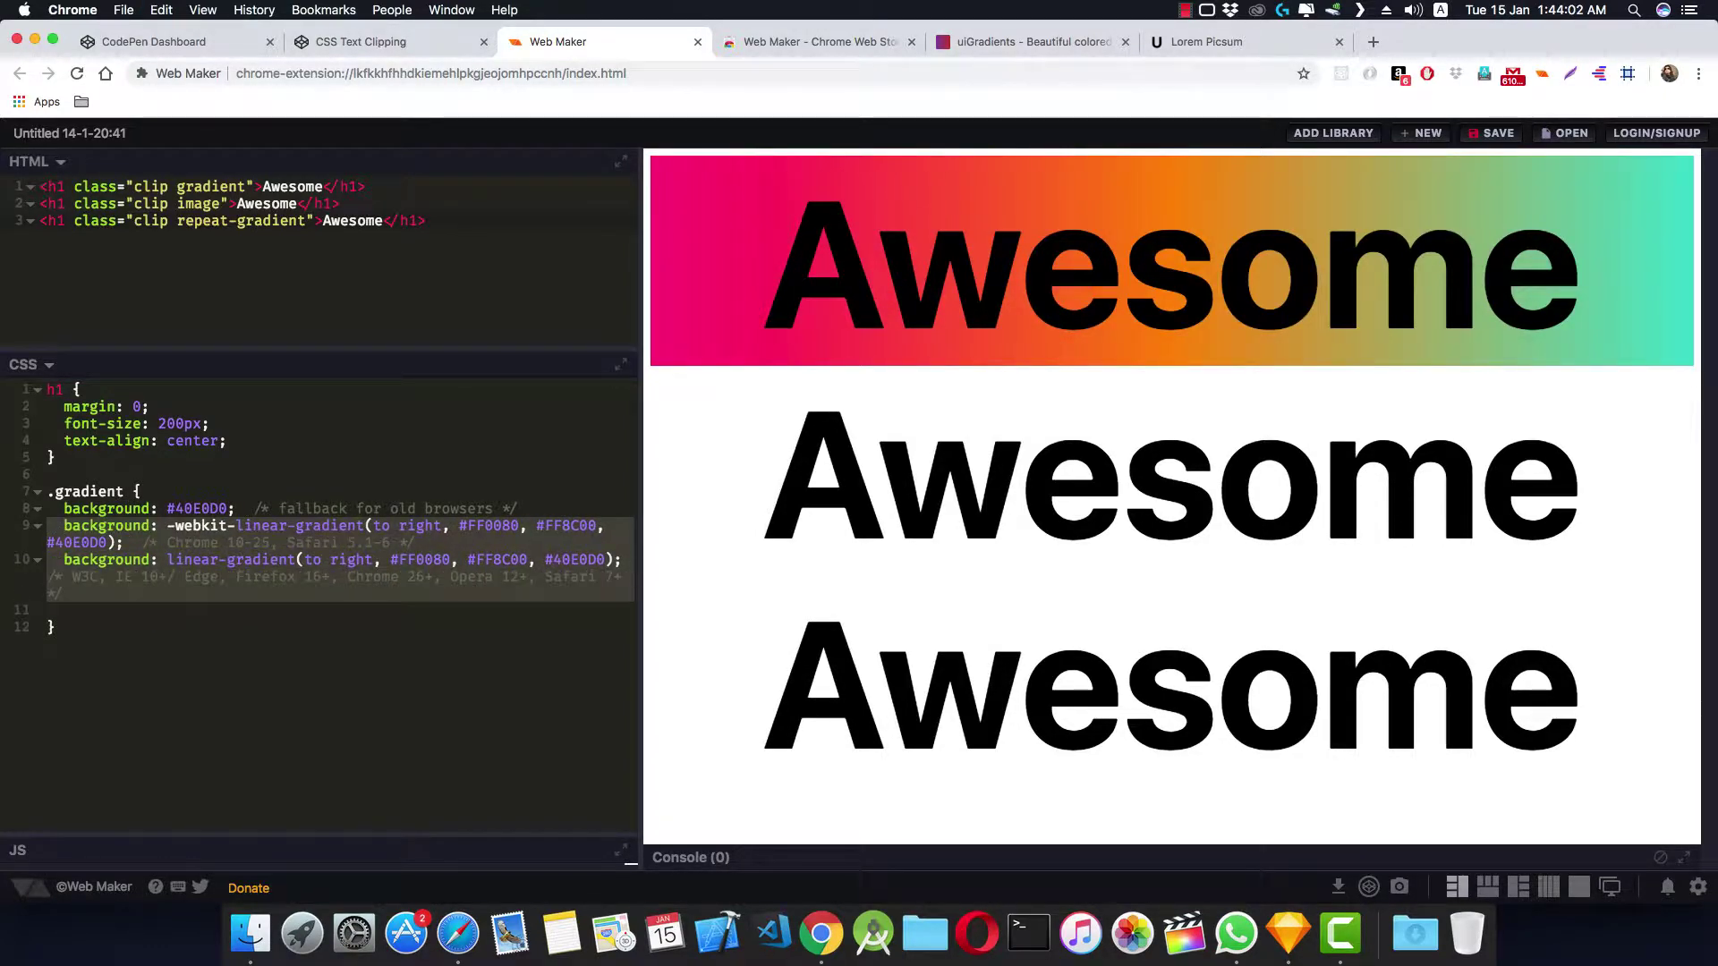
{"action": "left_click", "coordinate": [48, 610]}
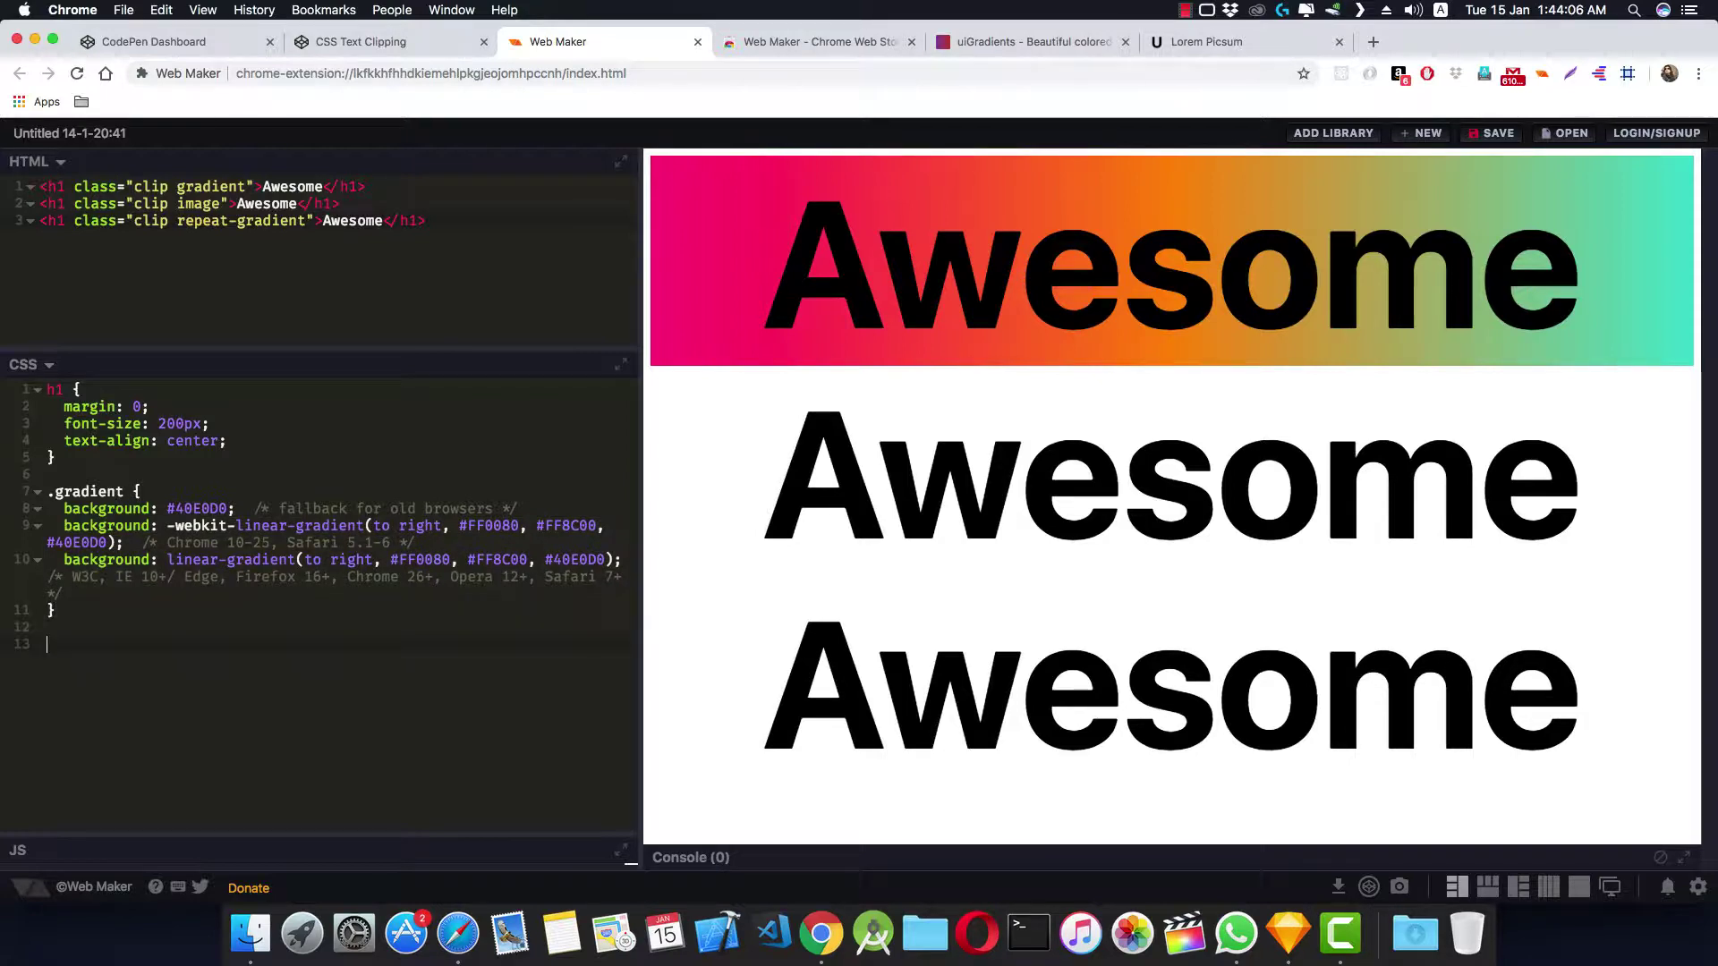
{"action": "type", "text": "."}
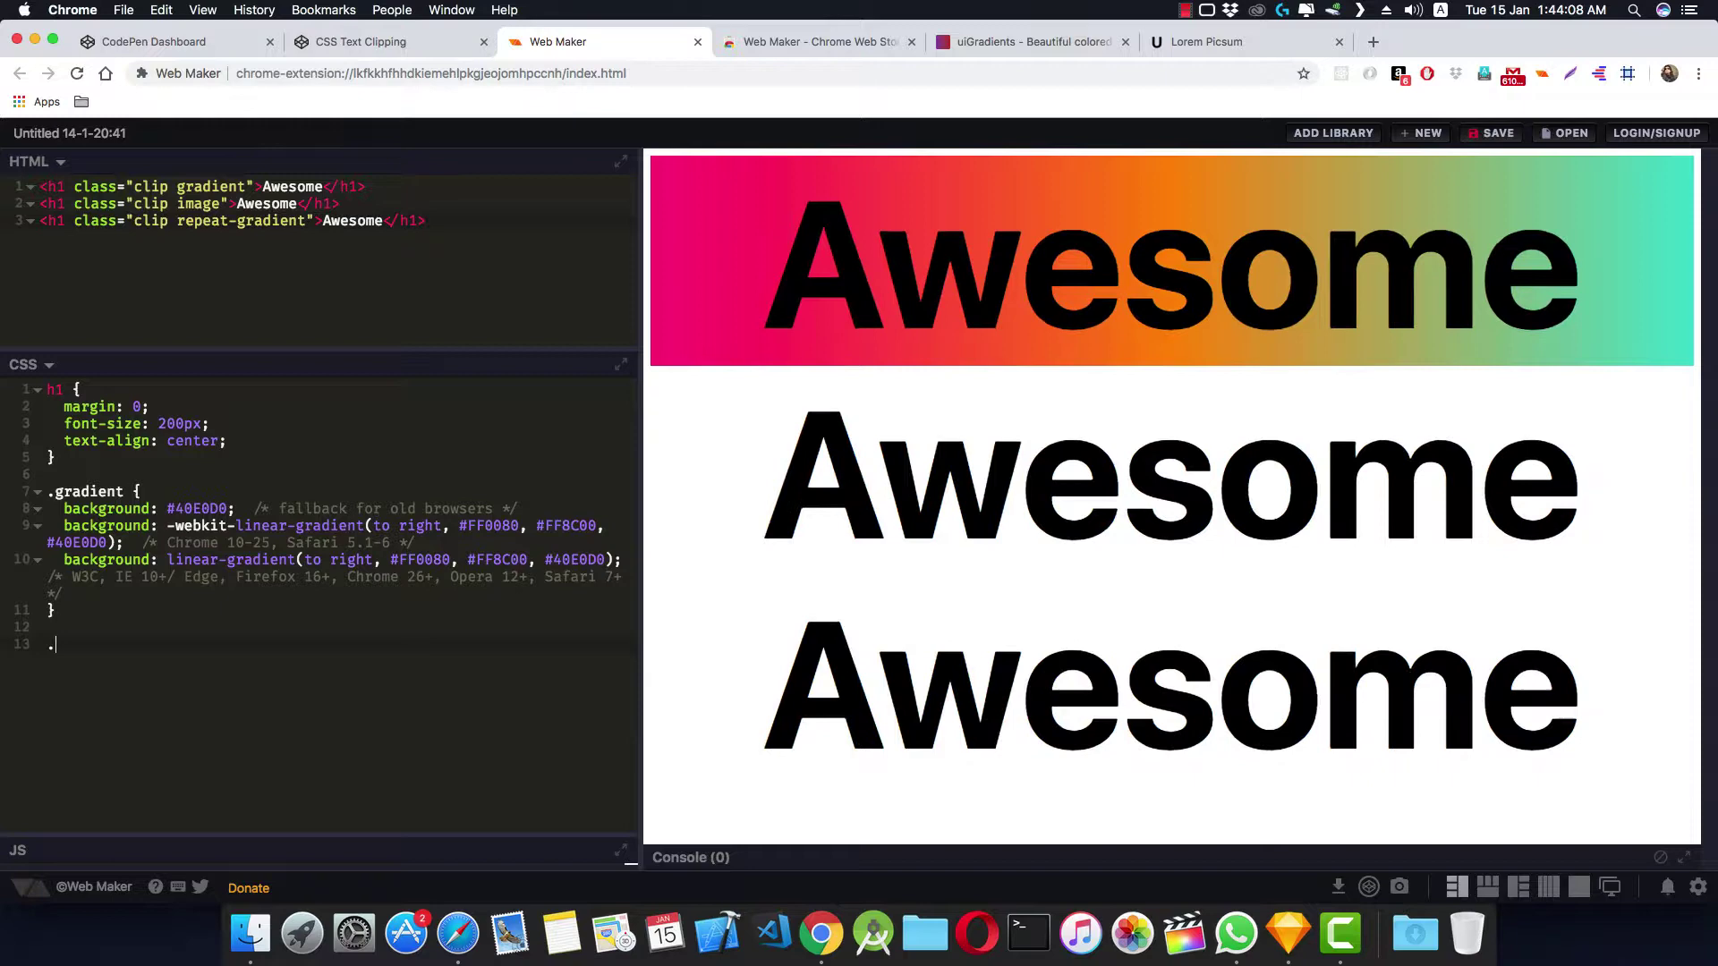
{"action": "type", "text": "image {"}
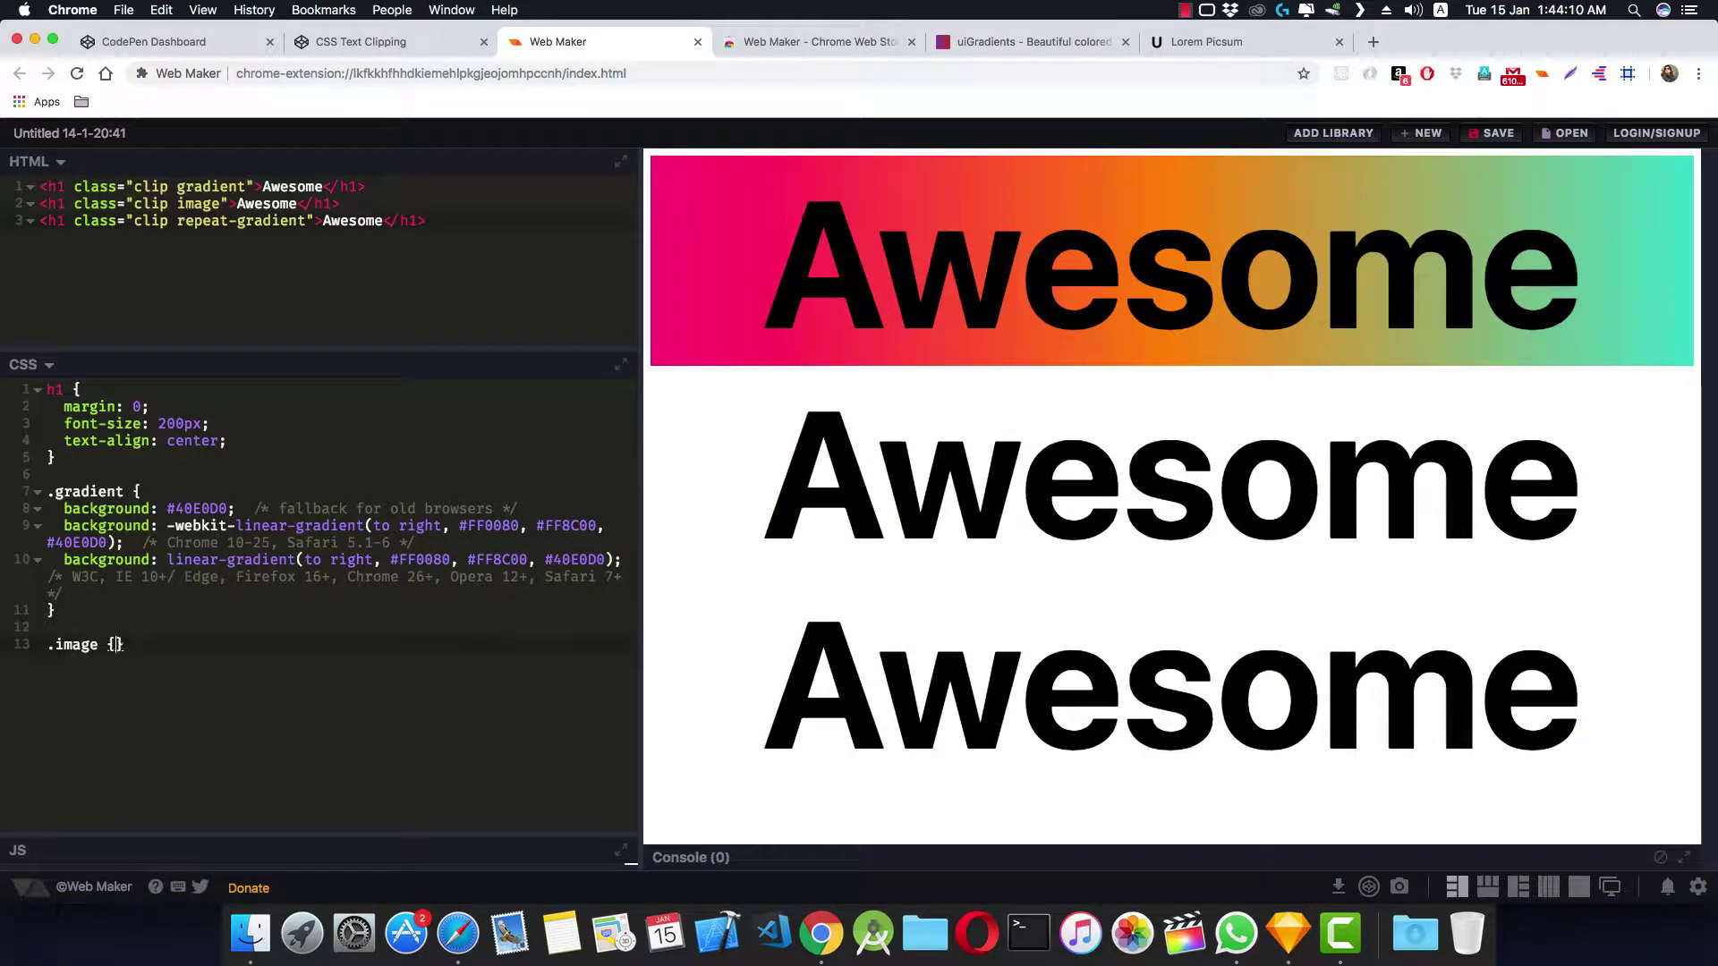
{"action": "type", "text": "backgr"}
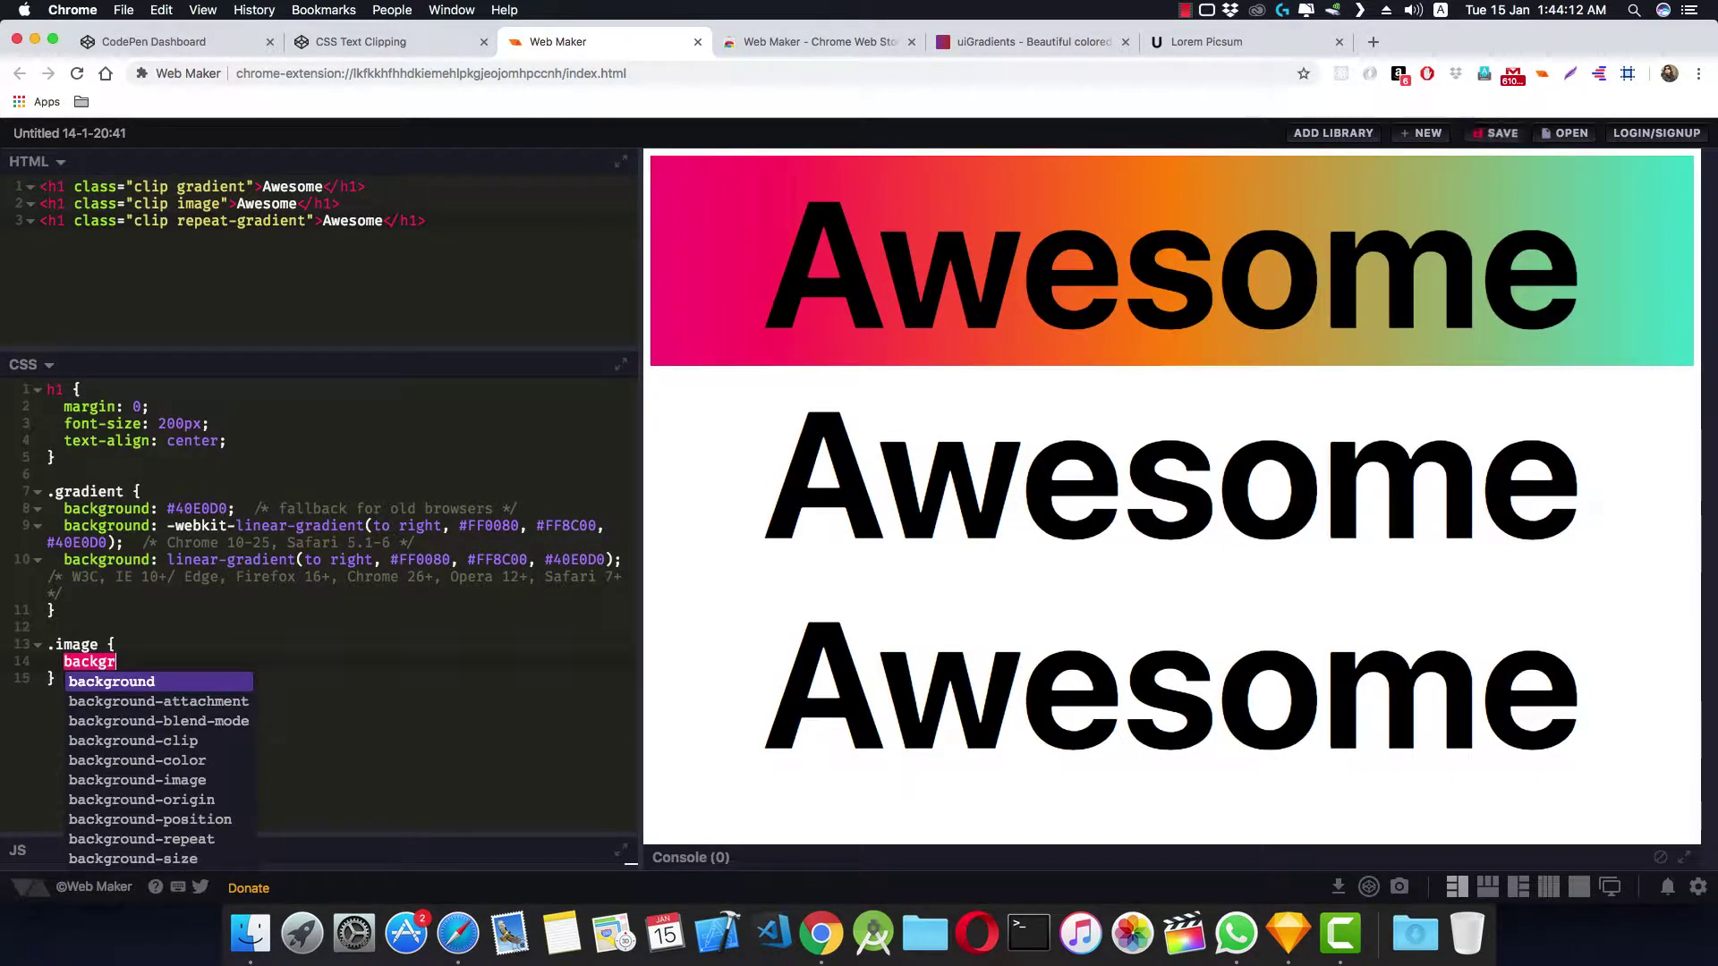
{"action": "key", "text": "BackSpace"}
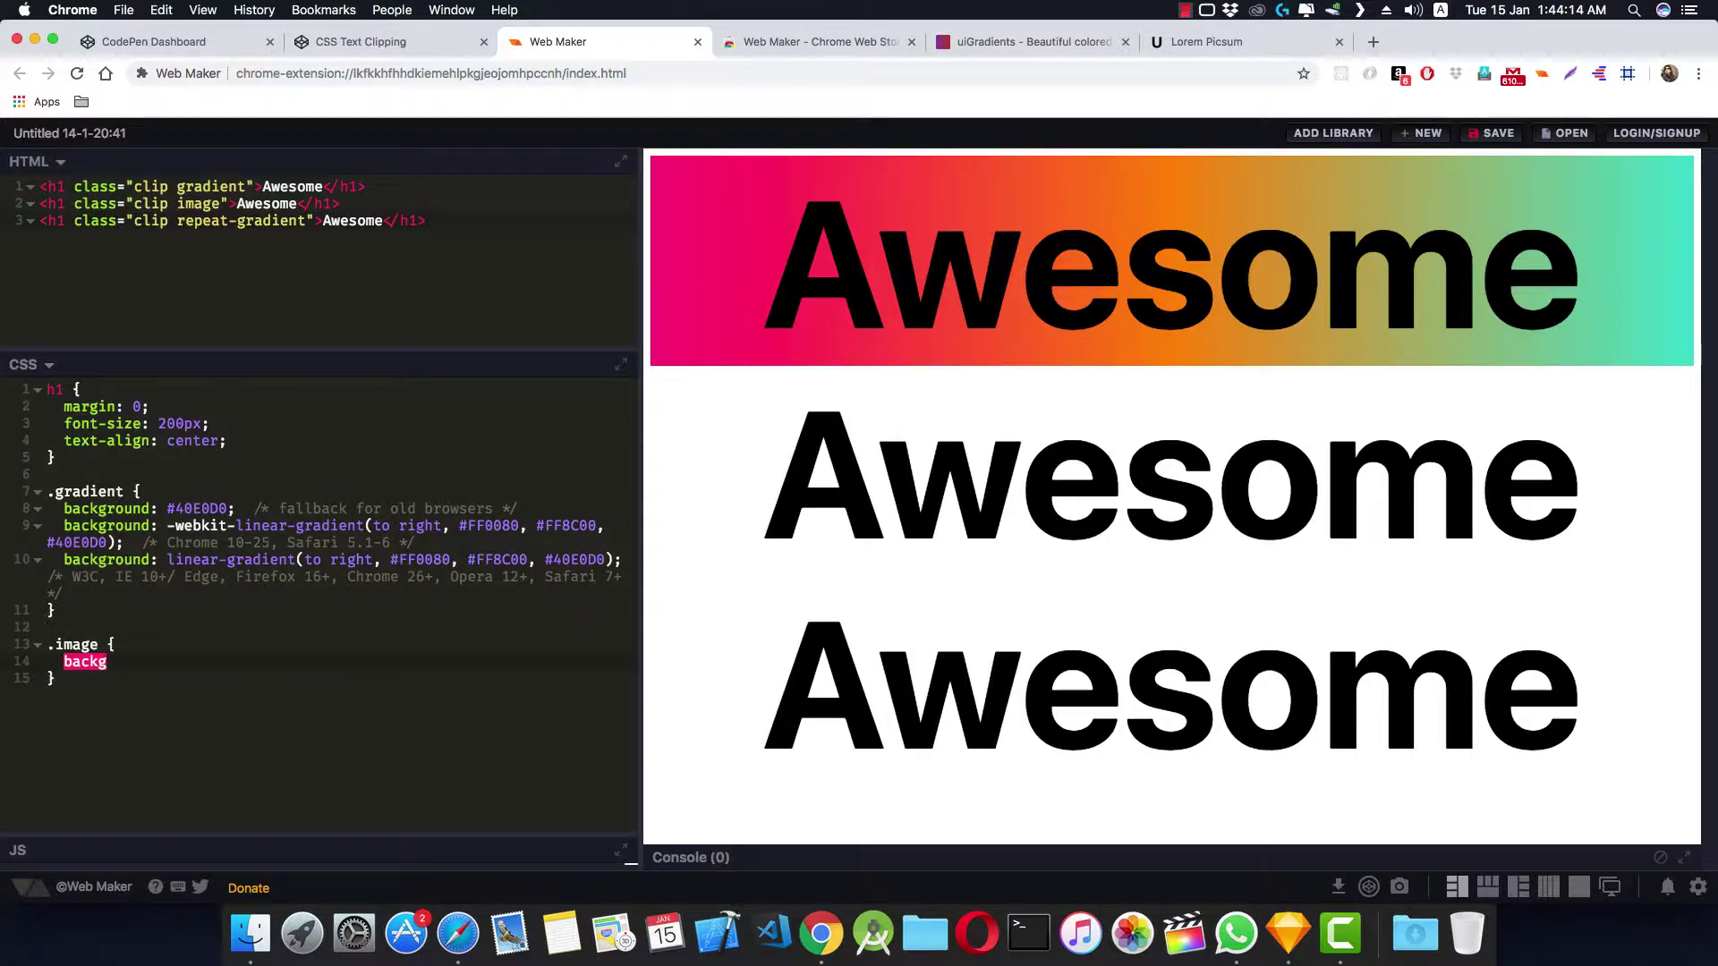
{"action": "type", "text": "roun"}
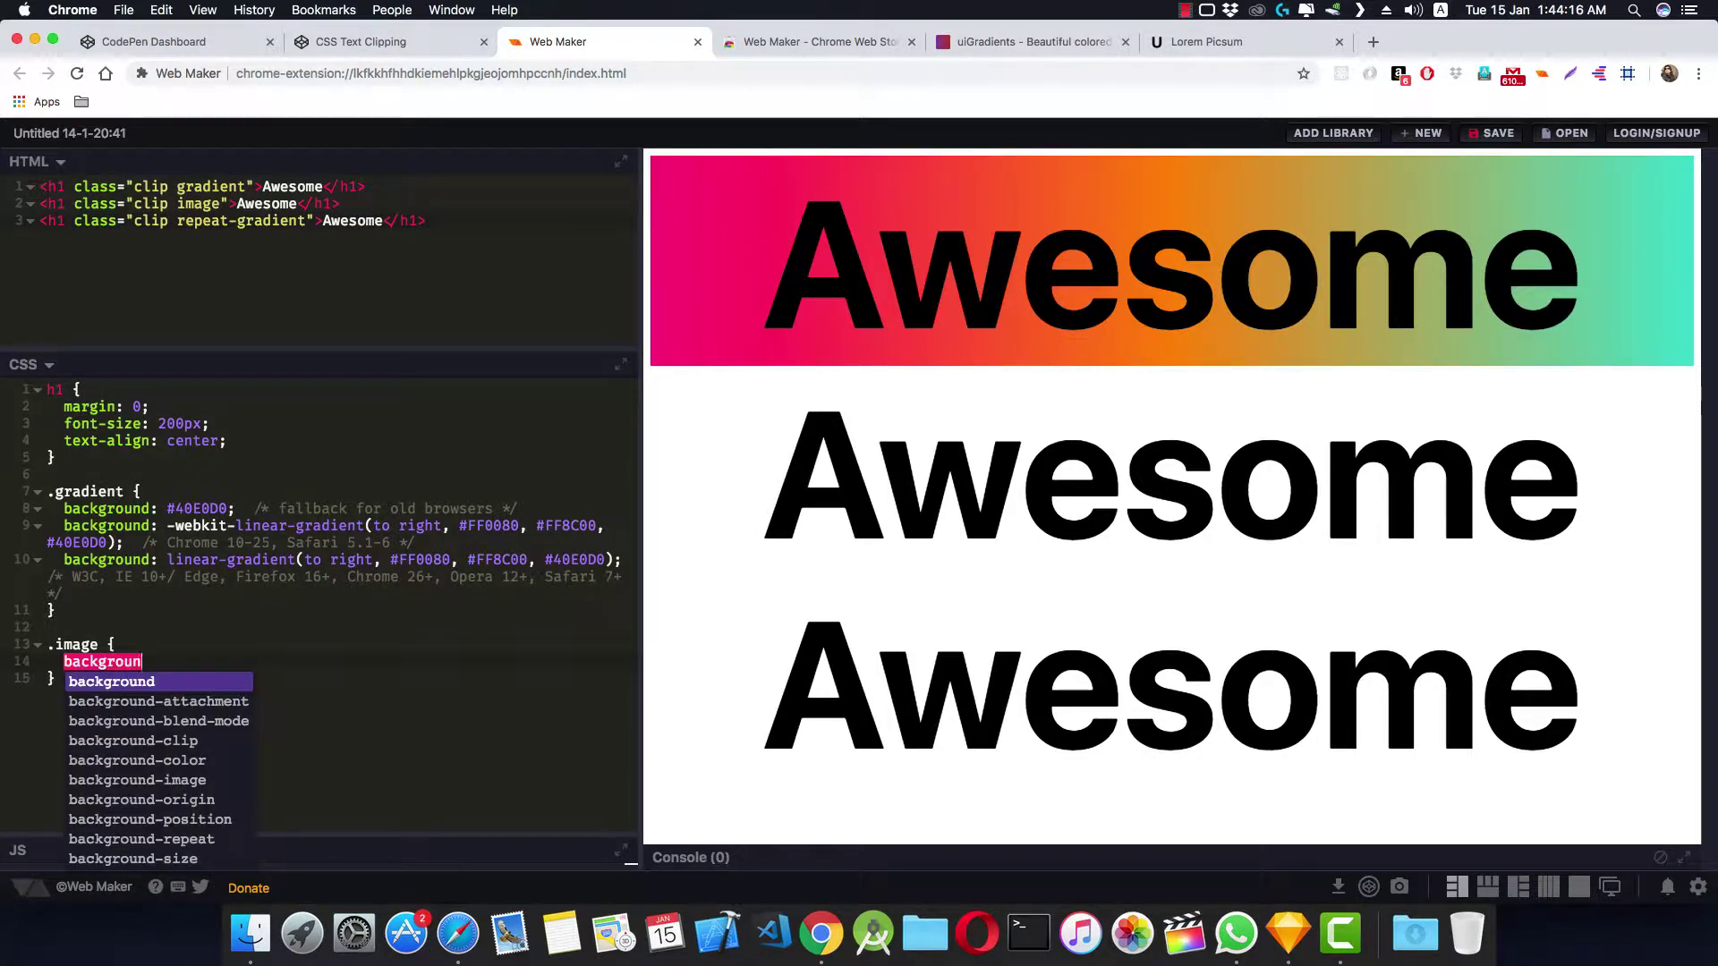
{"action": "type", "text": "d-im"}
{"action": "key", "text": "Tab"}
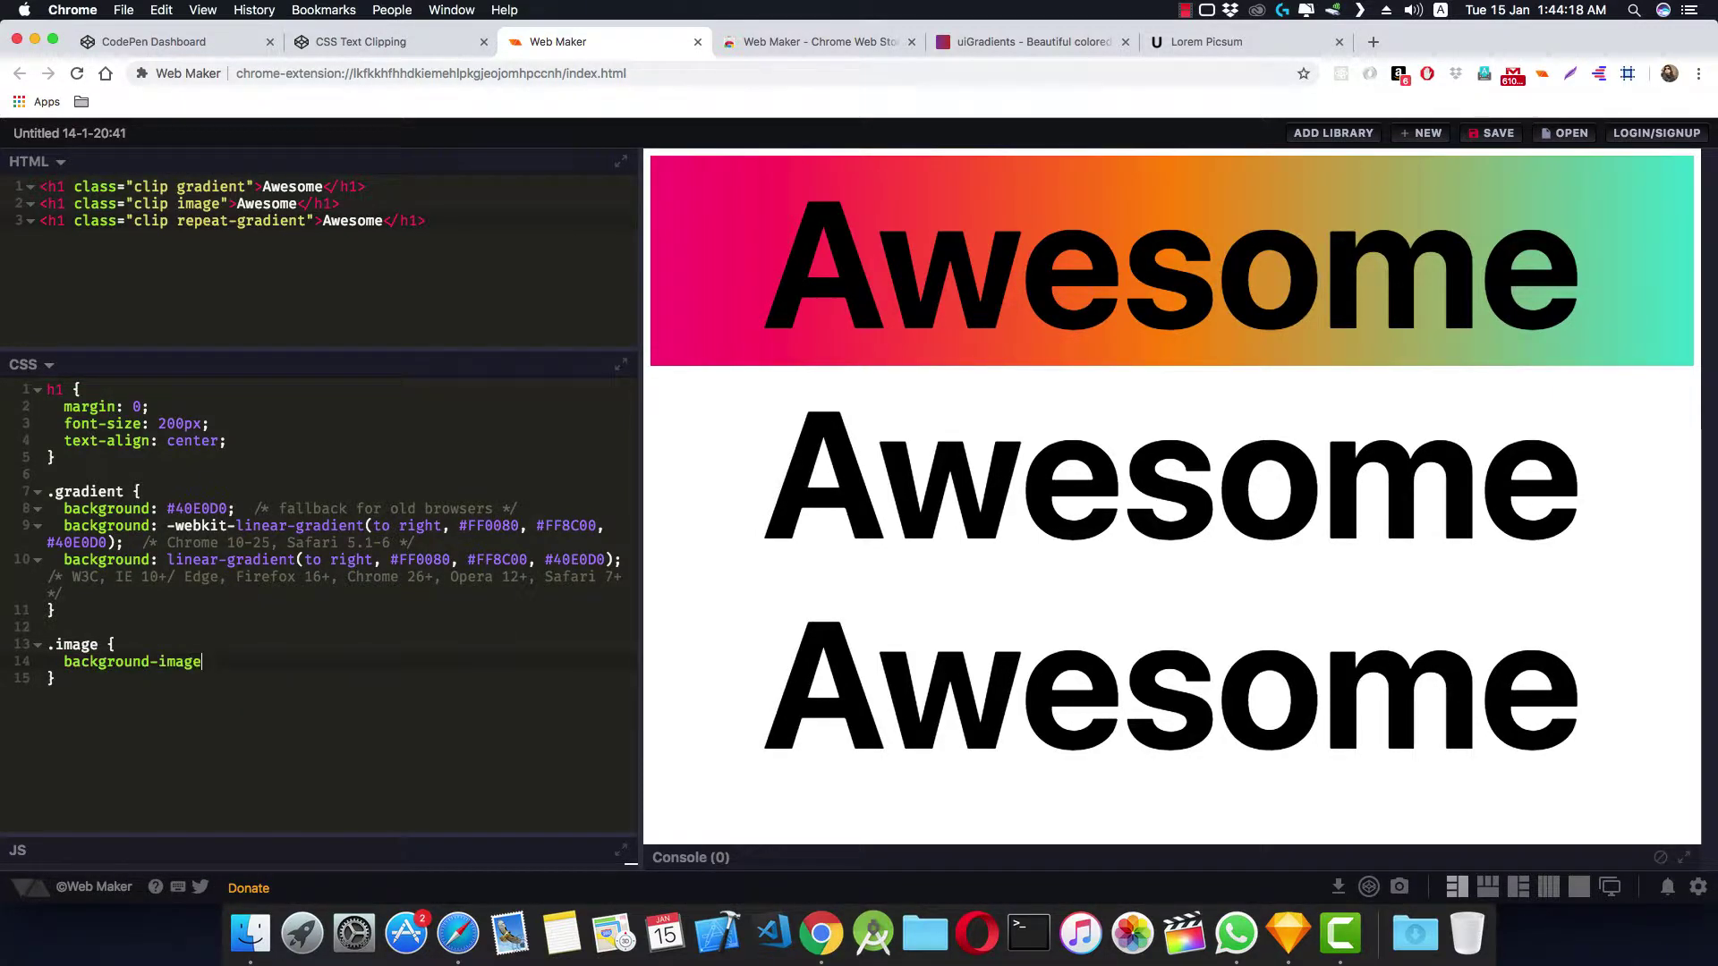
{"action": "type", "text": ": url("}
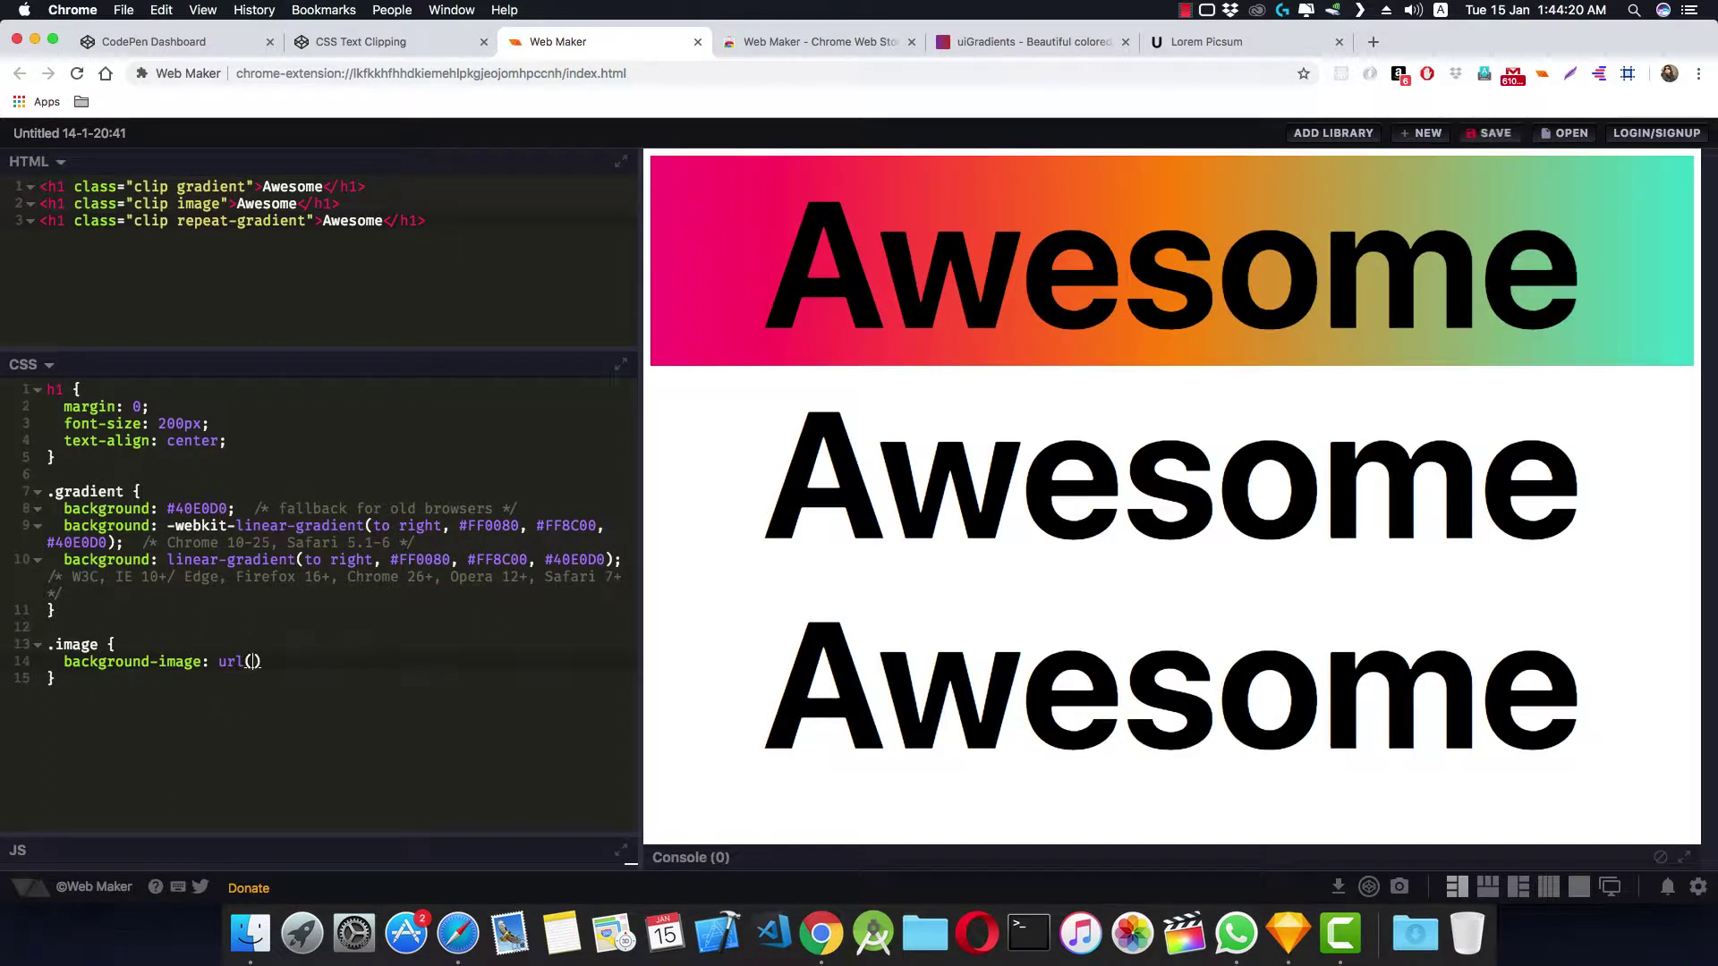
{"action": "type", "text": "\"https:"}
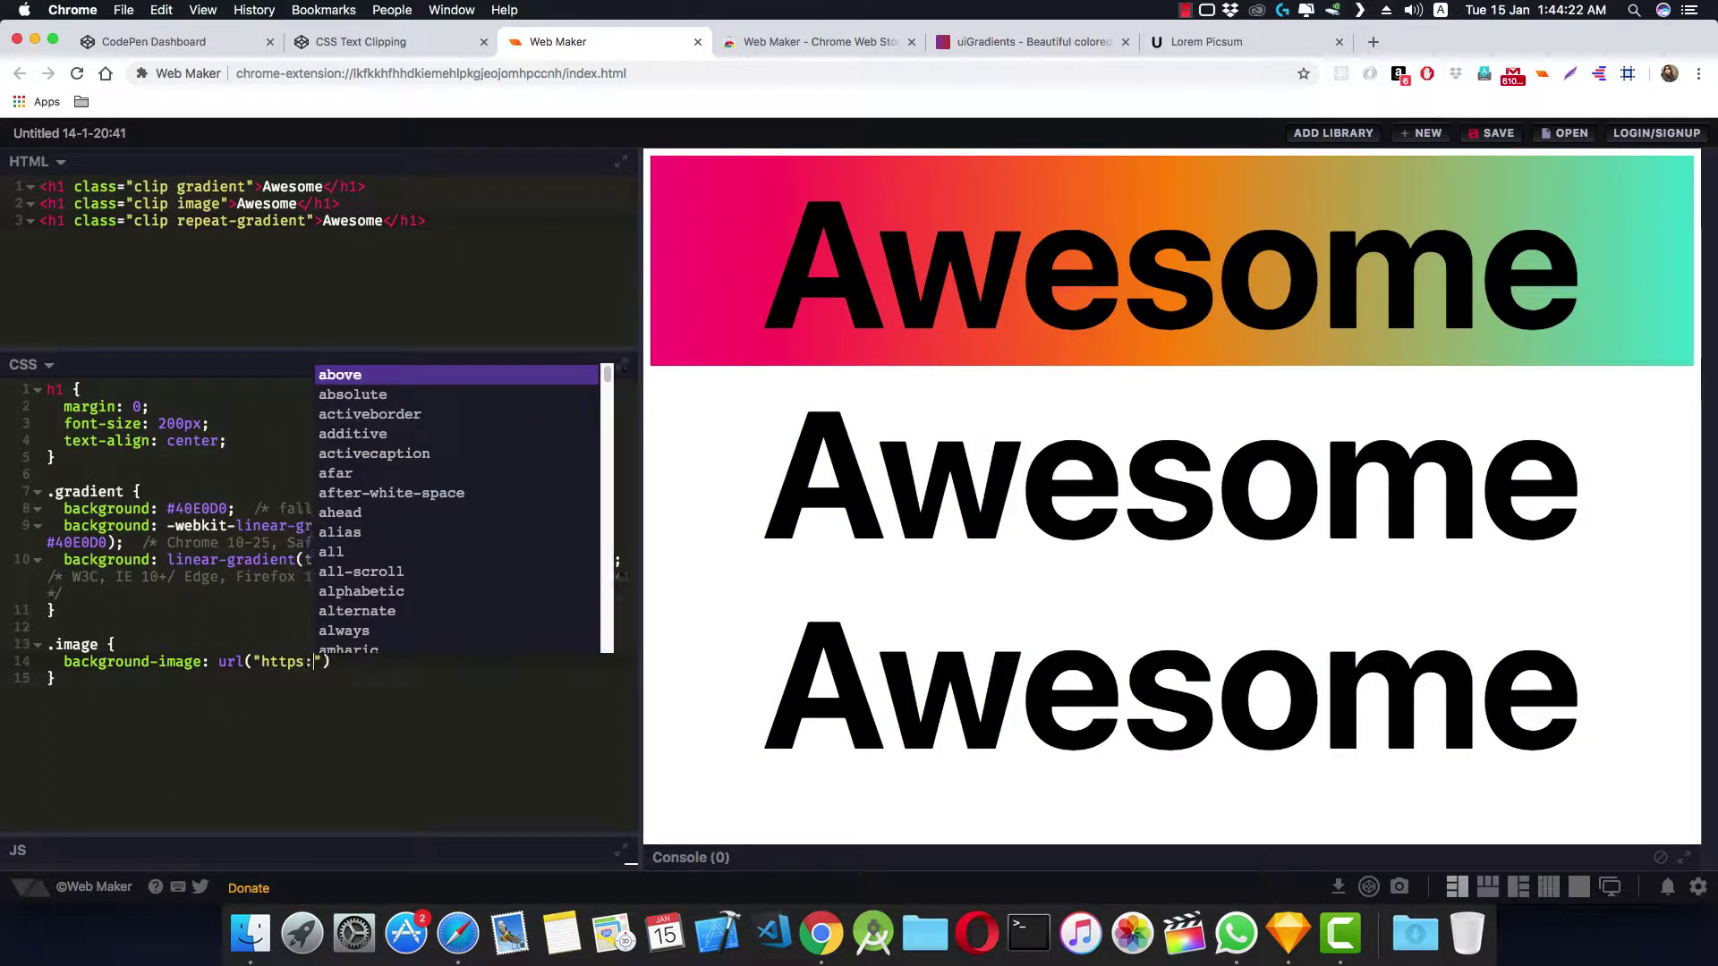
{"action": "type", "text": "//pic"}
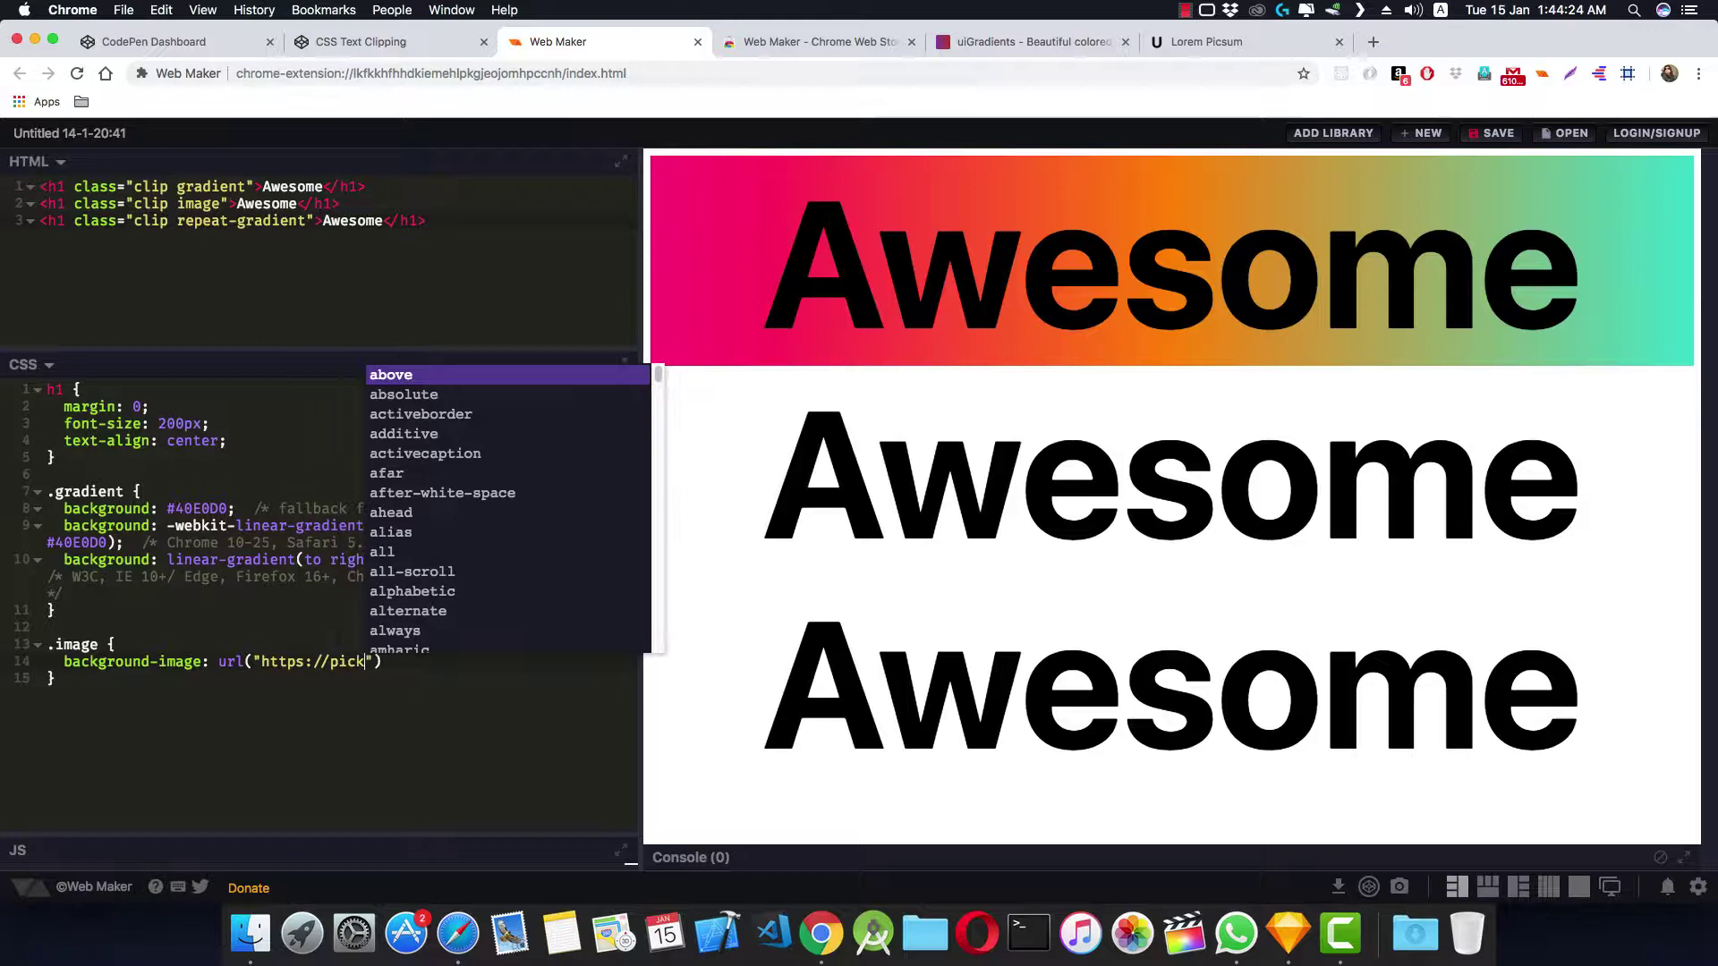
{"action": "type", "text": "k"}
{"action": "key", "text": "BackSpace"}
{"action": "type", "text": "su"}
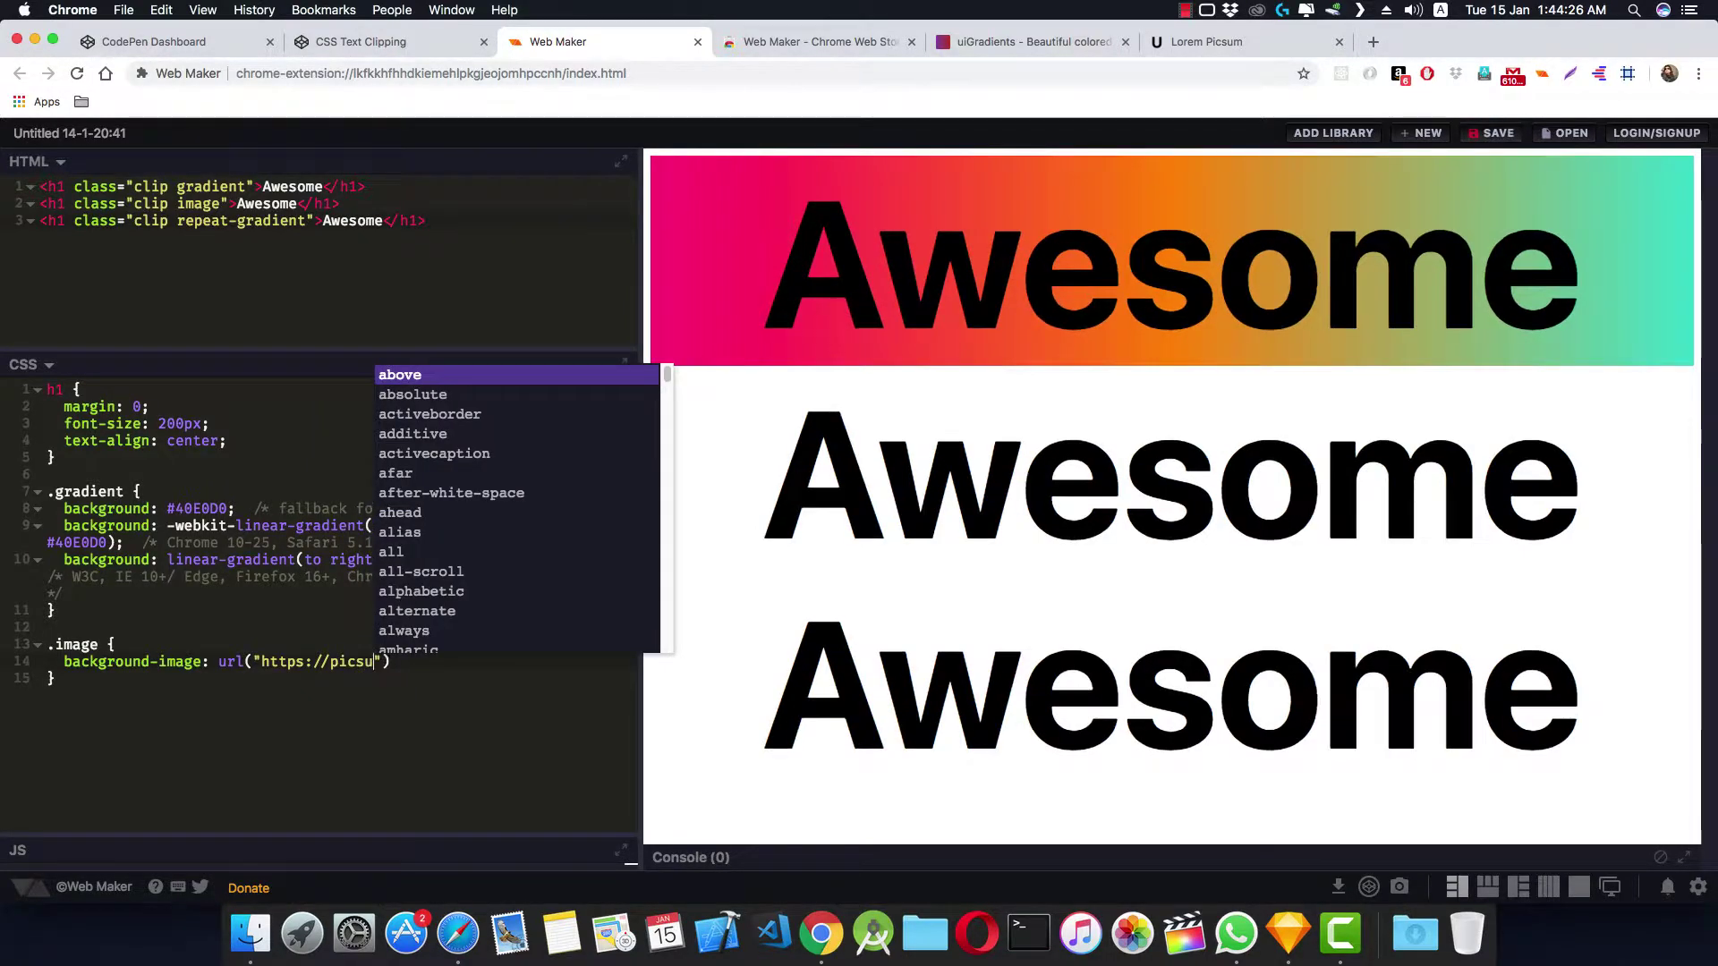
{"action": "type", "text": "m.photo"}
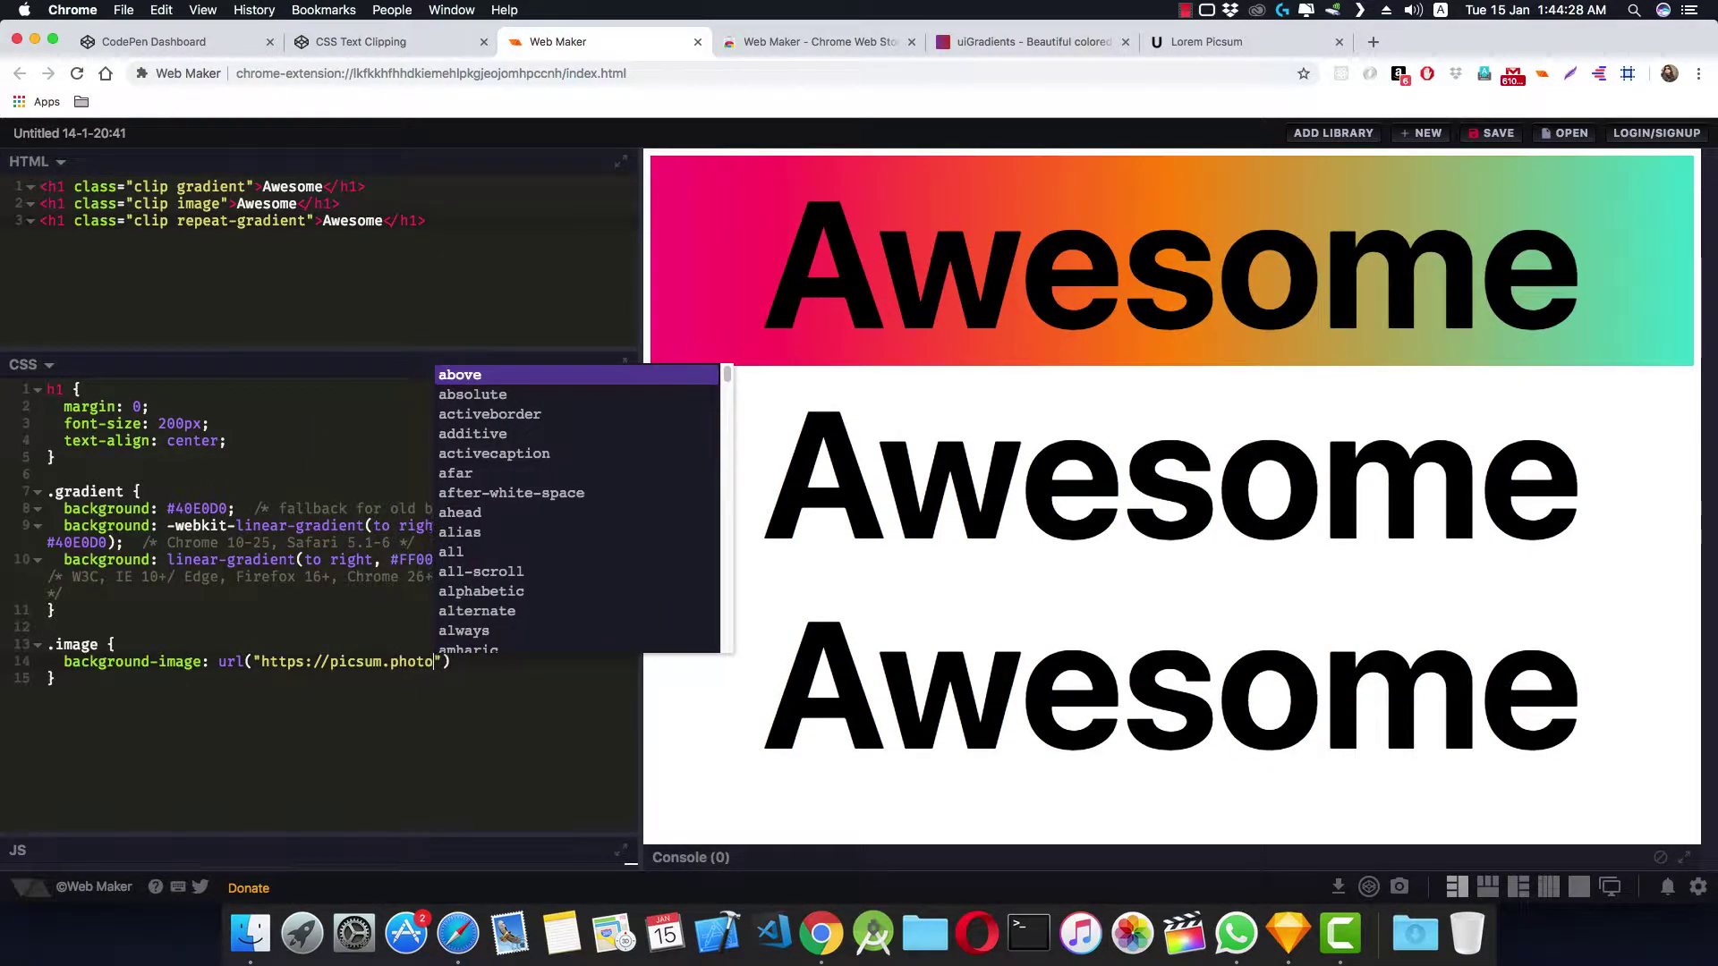
{"action": "type", "text": "s/"}
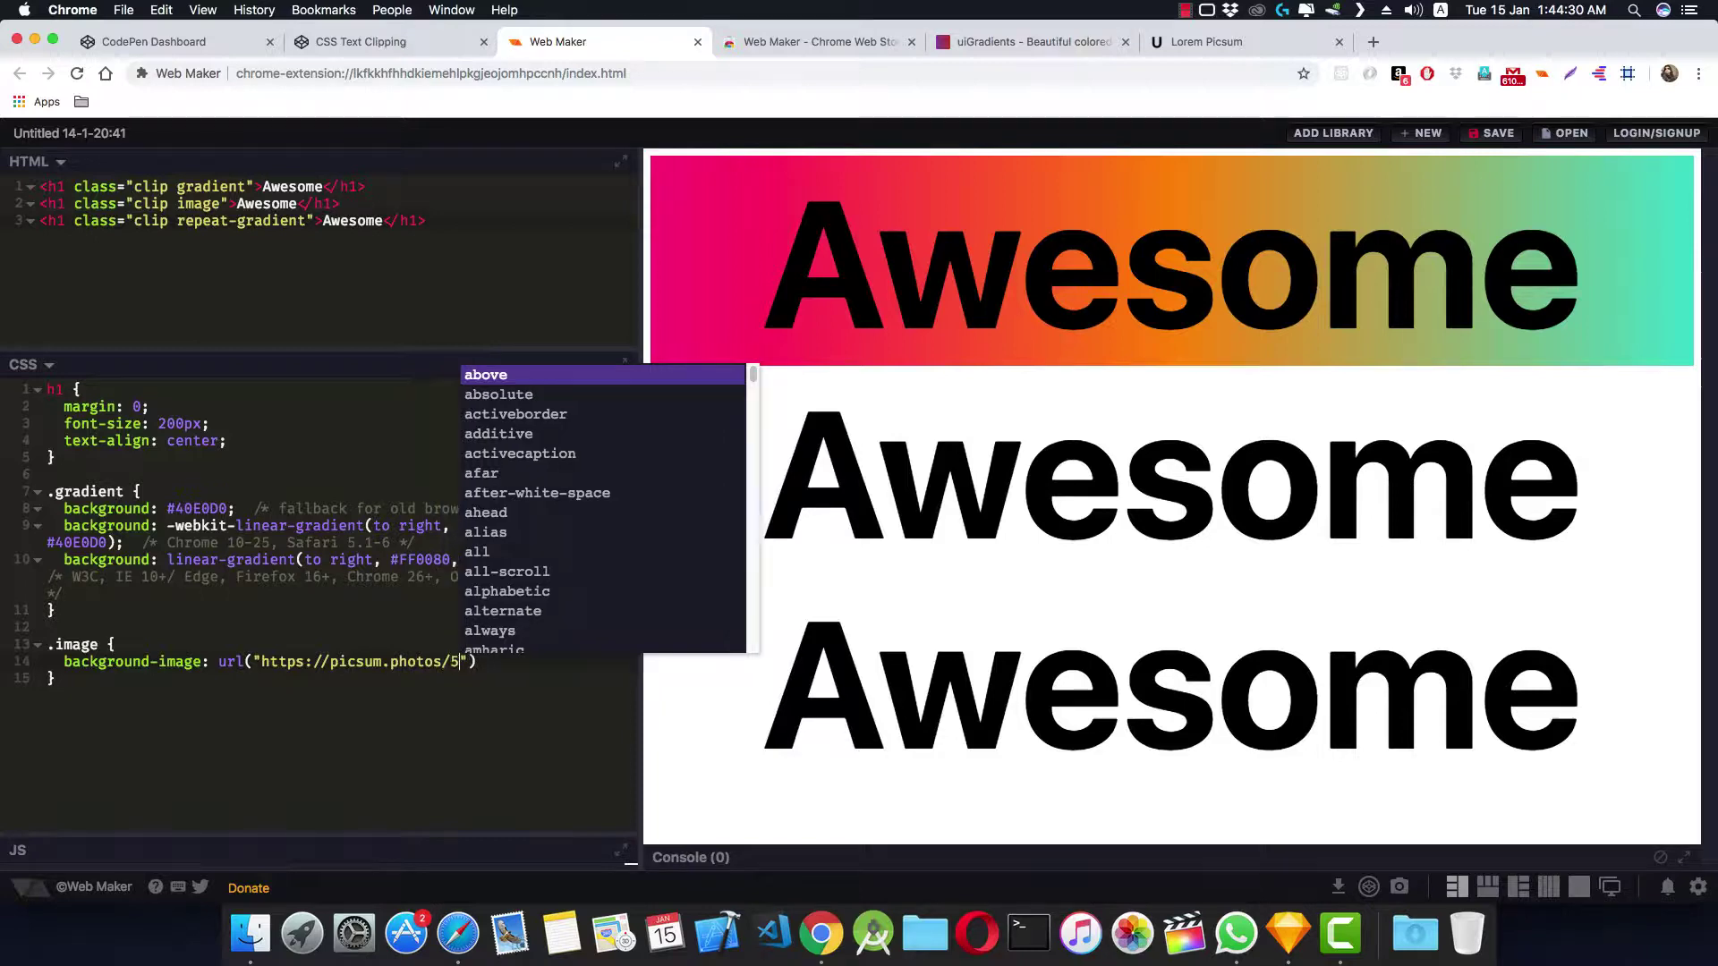
{"action": "type", "text": "500"}
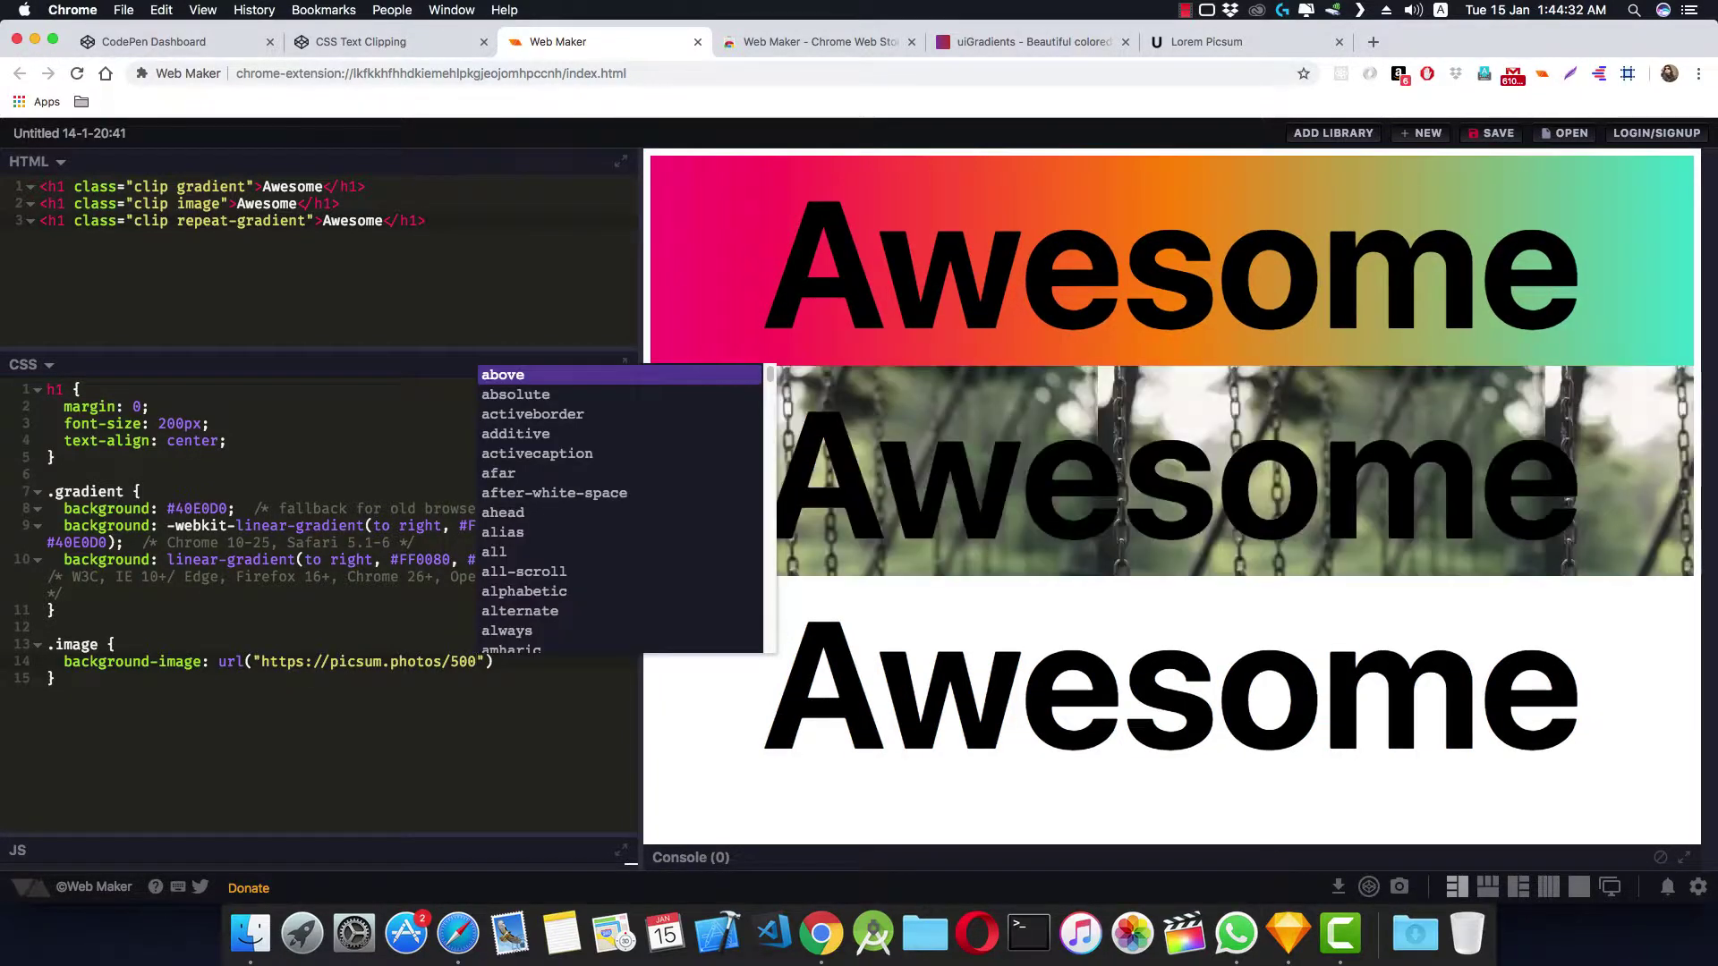
{"action": "type", "text": "?image=1"}
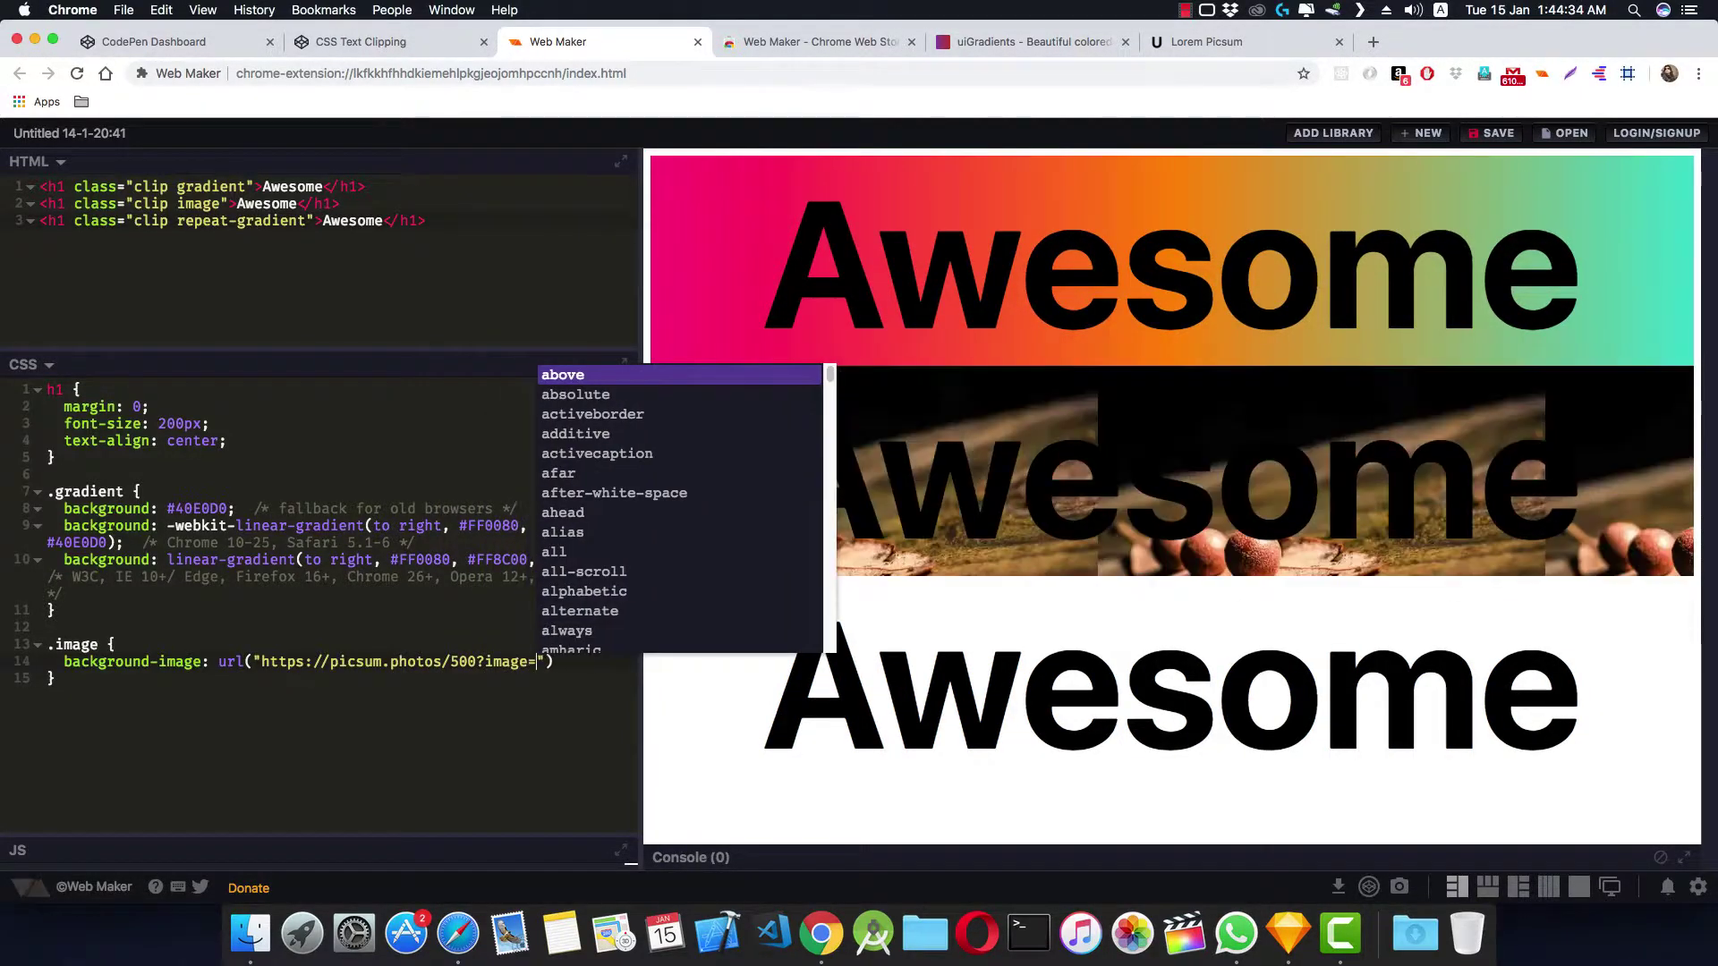
{"action": "type", "text": "069"}
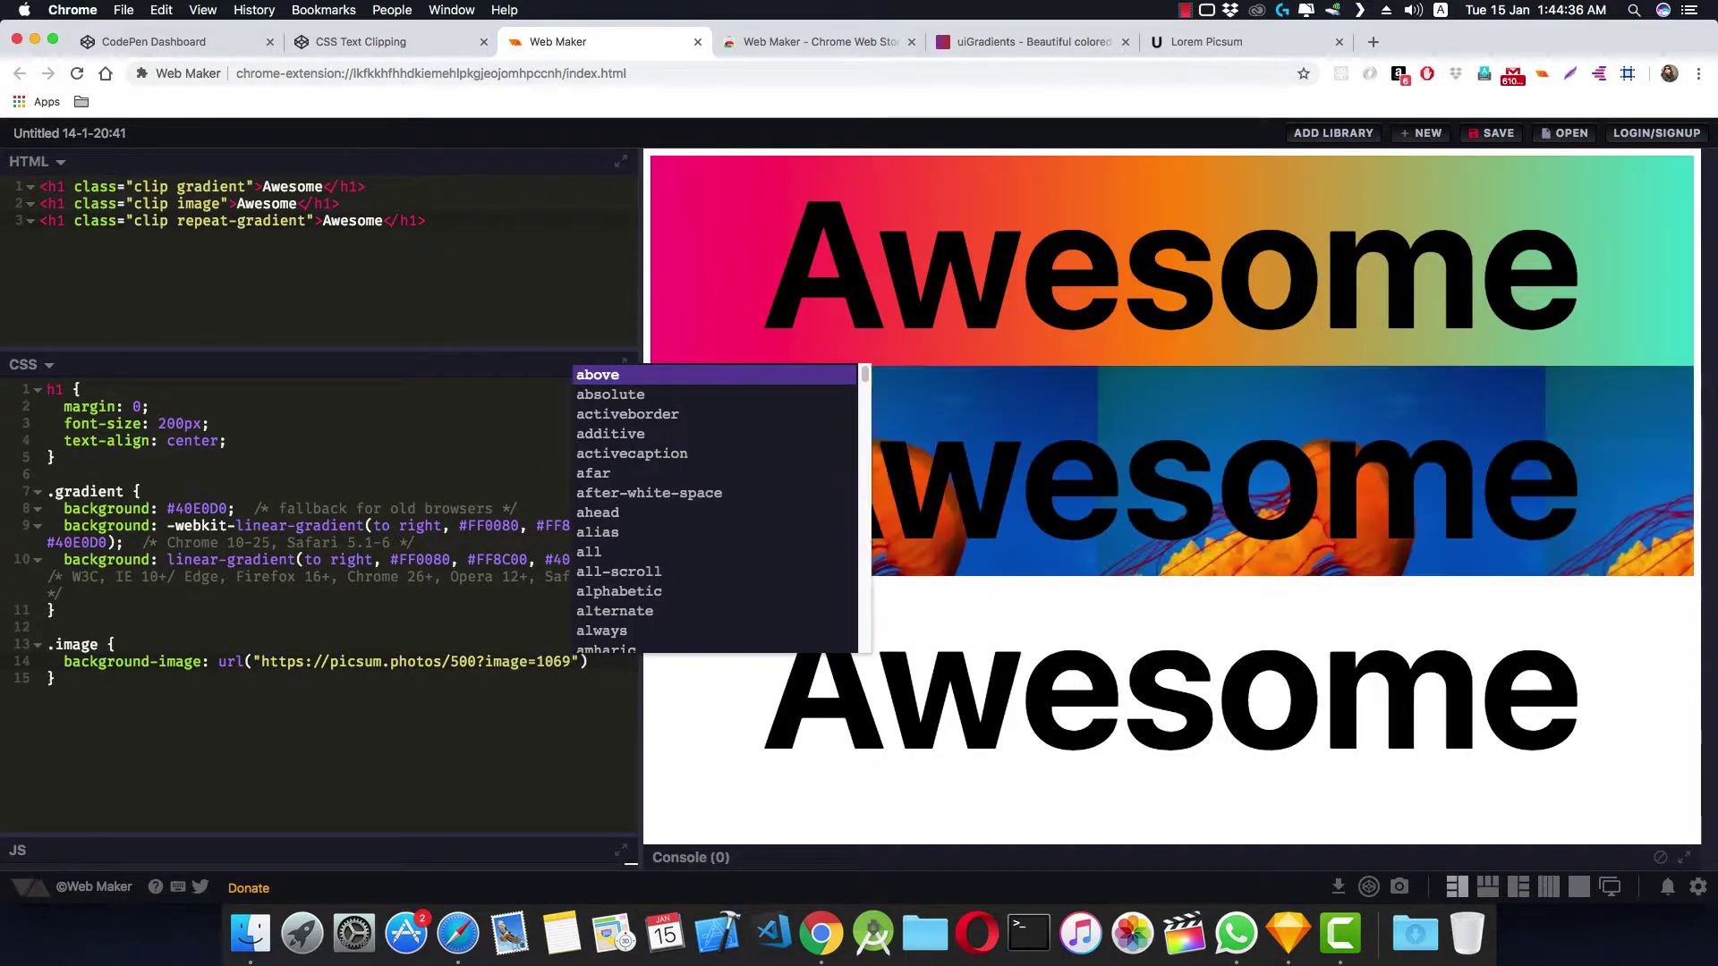
{"action": "key", "text": "Escape"}
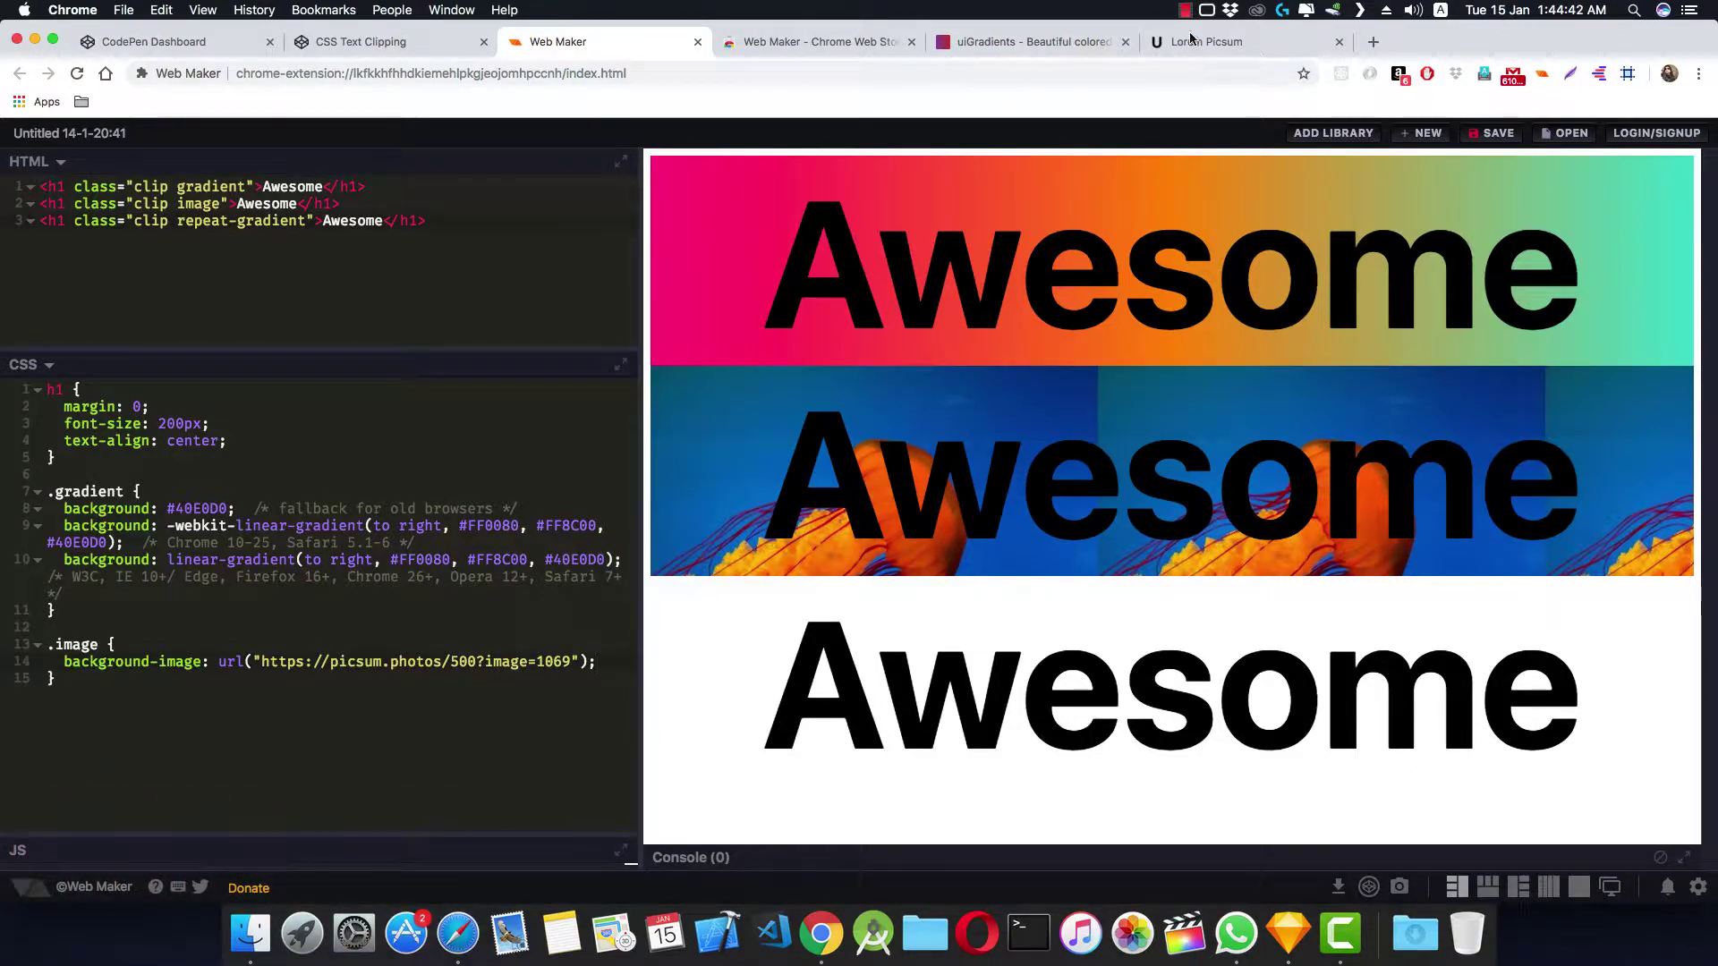
{"action": "left_click", "coordinate": [1221, 42]}
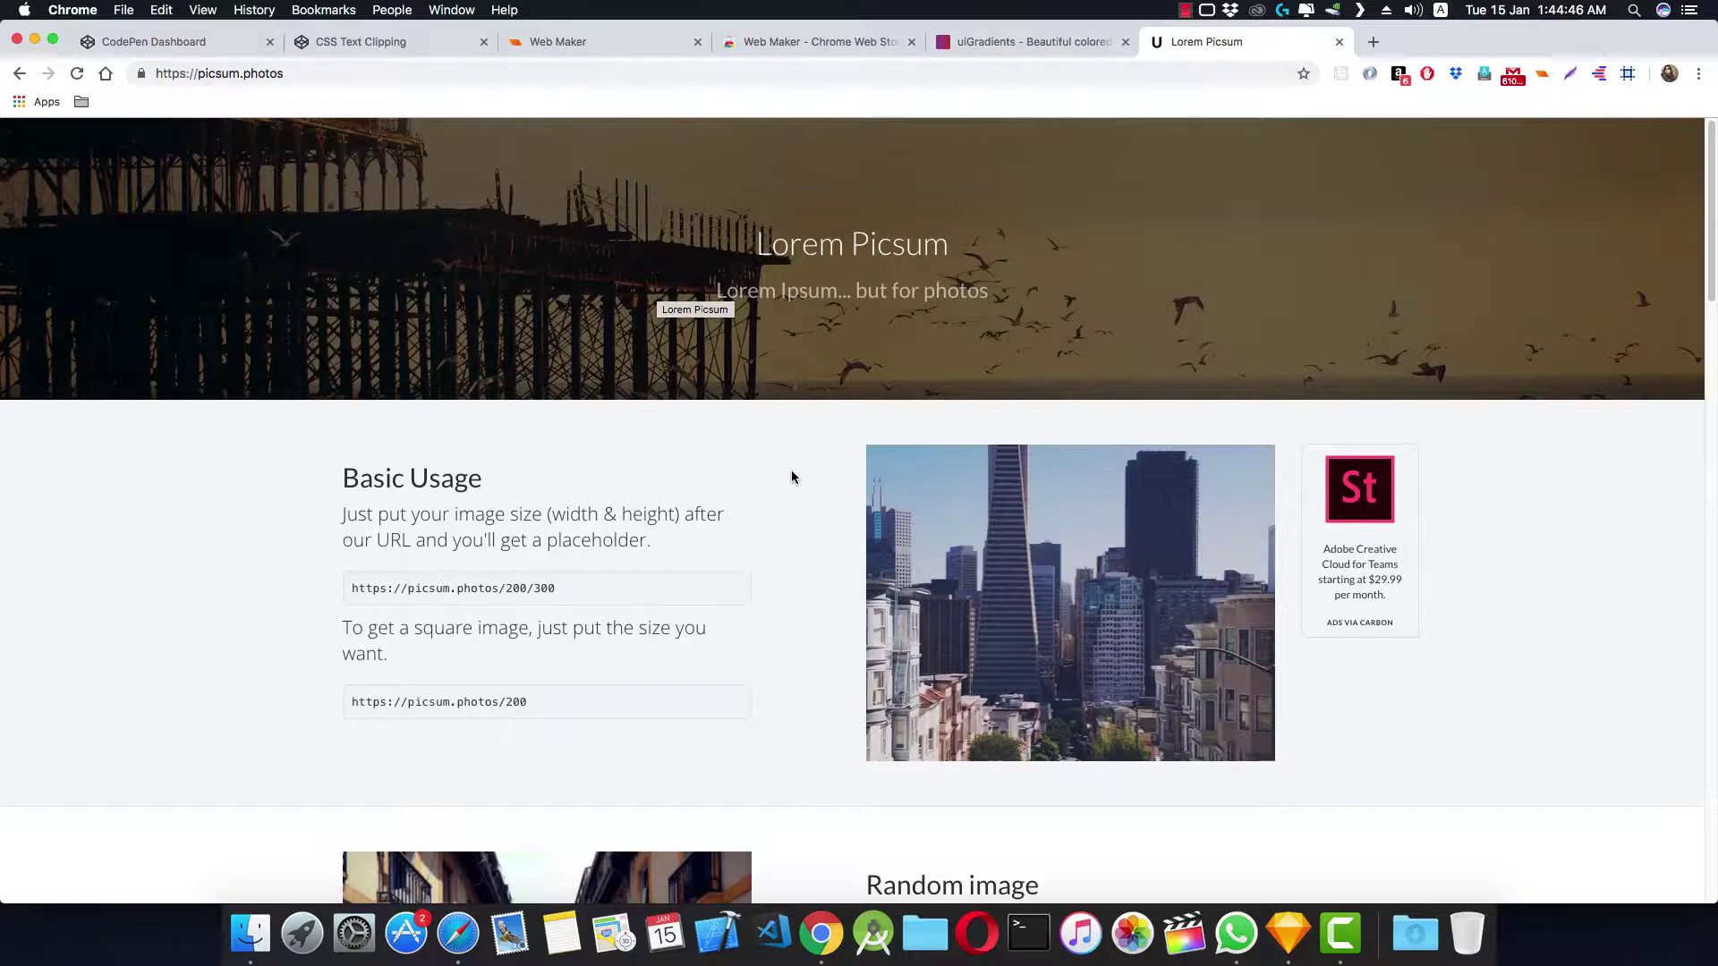
{"action": "scroll", "coordinate": [791, 471], "scroll_direction": "down", "scroll_amount": 5}
{"action": "scroll", "coordinate": [791, 470], "scroll_direction": "down", "scroll_amount": 5}
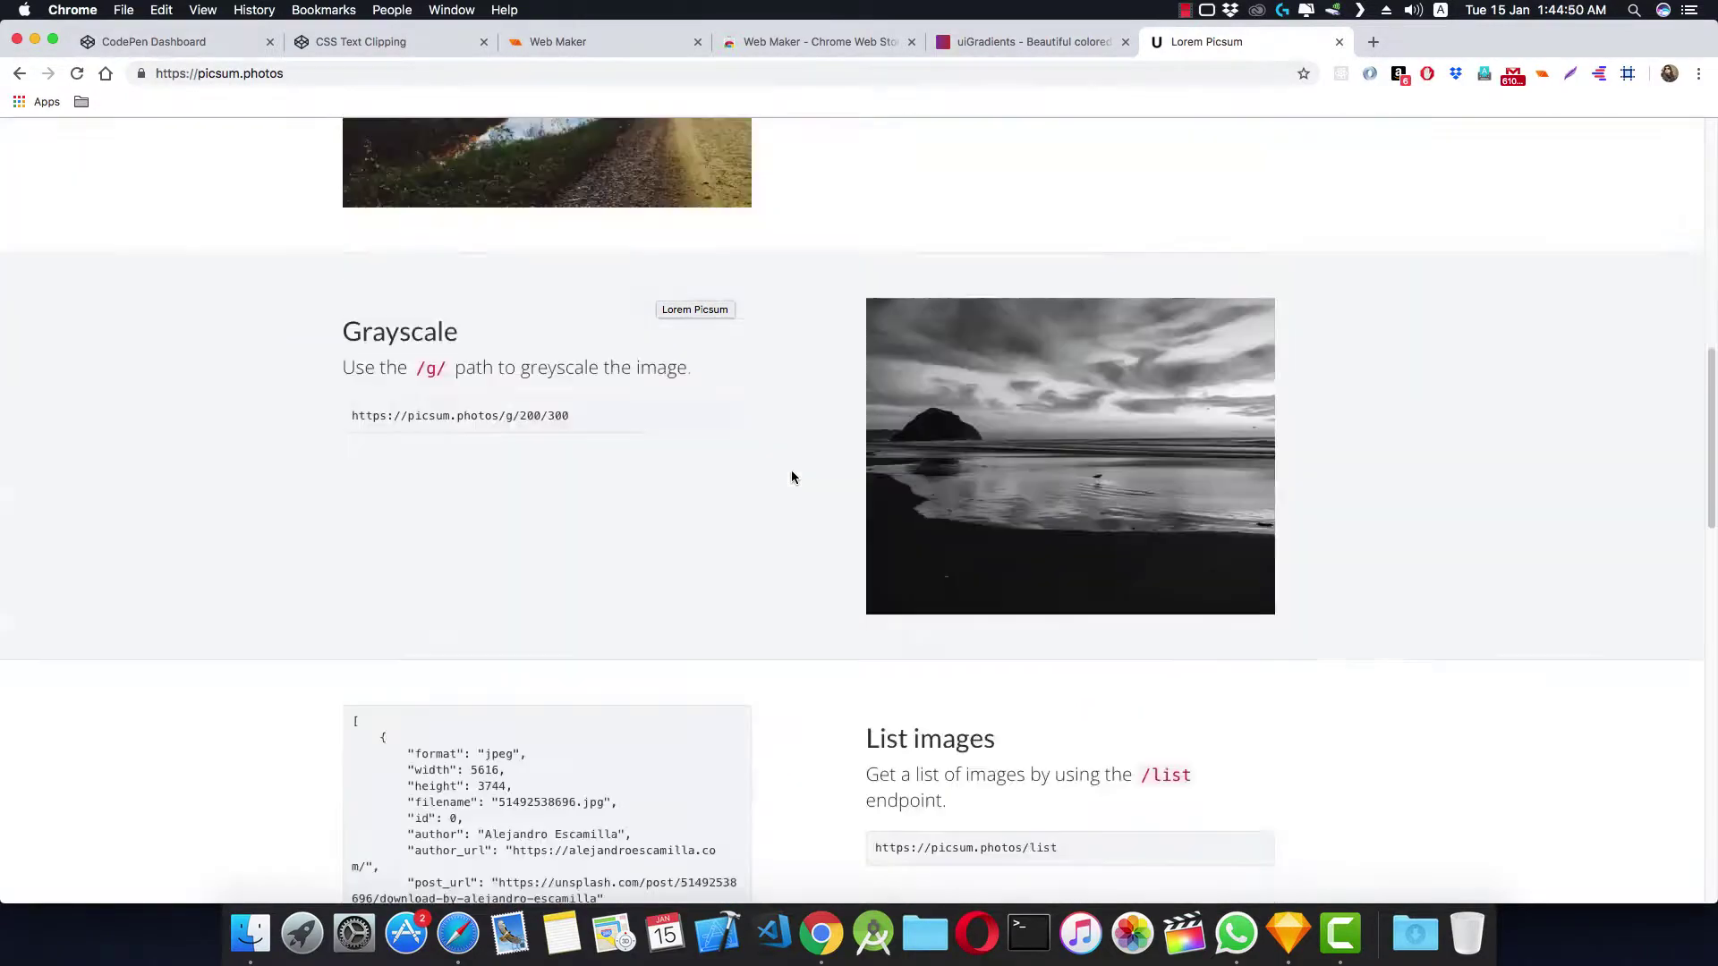
{"action": "scroll", "coordinate": [791, 471], "scroll_direction": "down", "scroll_amount": 5}
{"action": "scroll", "coordinate": [790, 470], "scroll_direction": "down", "scroll_amount": 4}
{"action": "scroll", "coordinate": [791, 471], "scroll_direction": "down", "scroll_amount": 2}
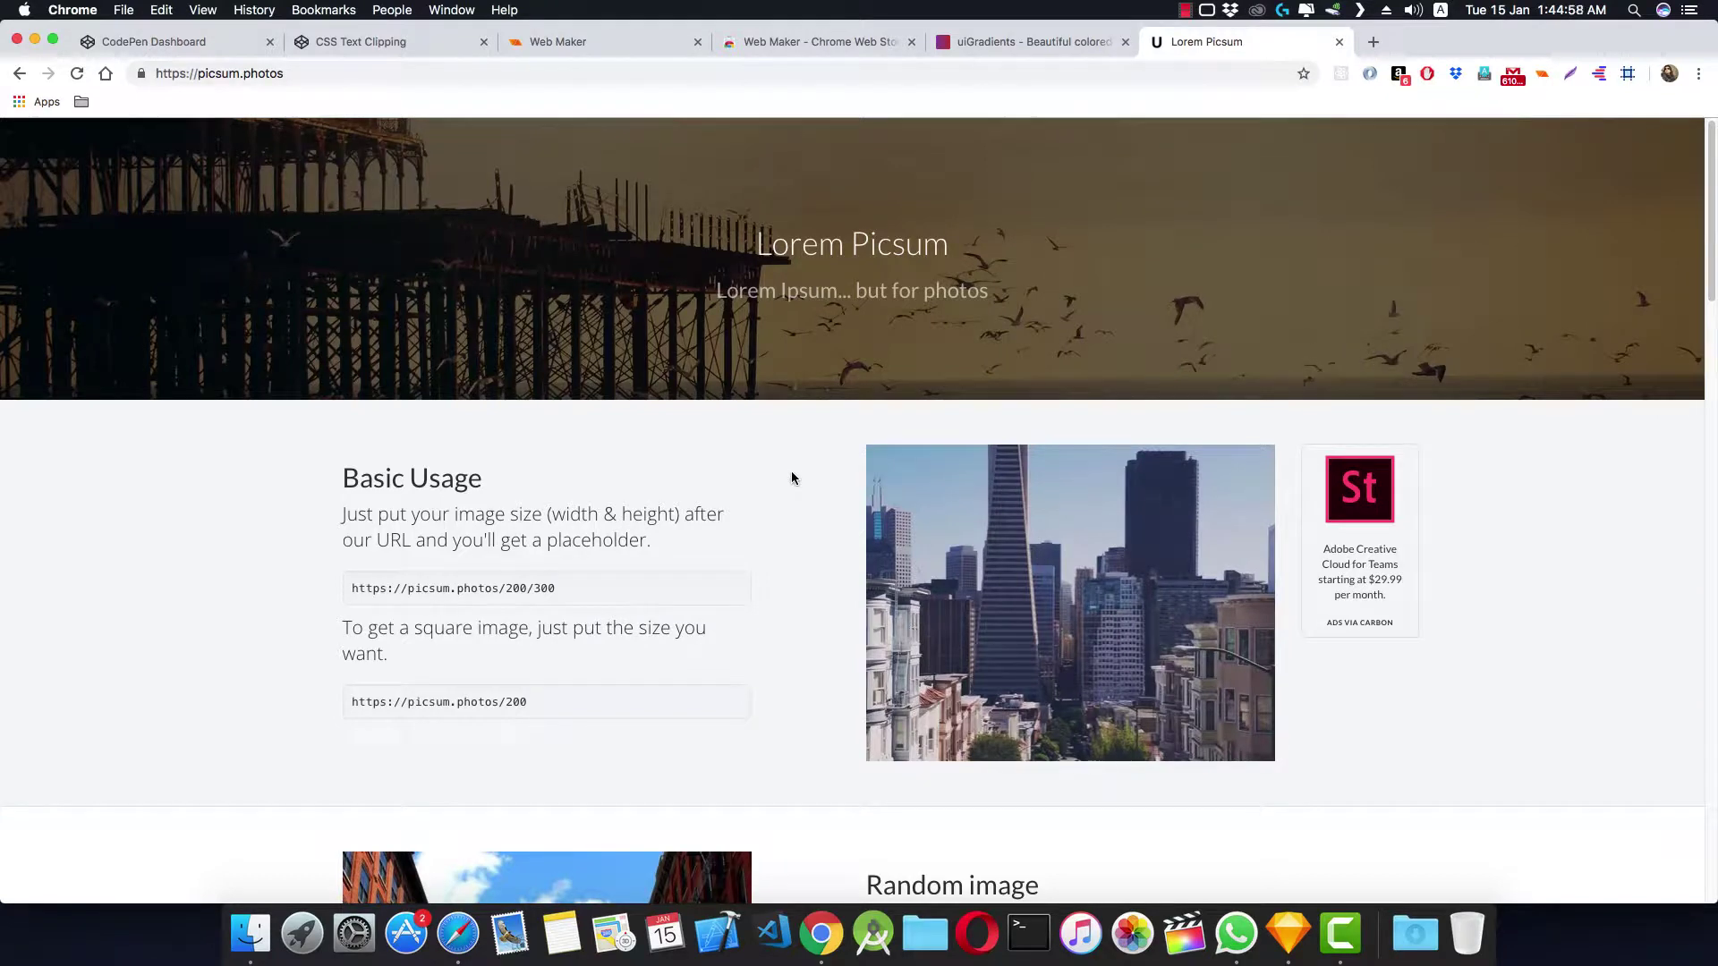
{"action": "left_click", "coordinate": [567, 42]}
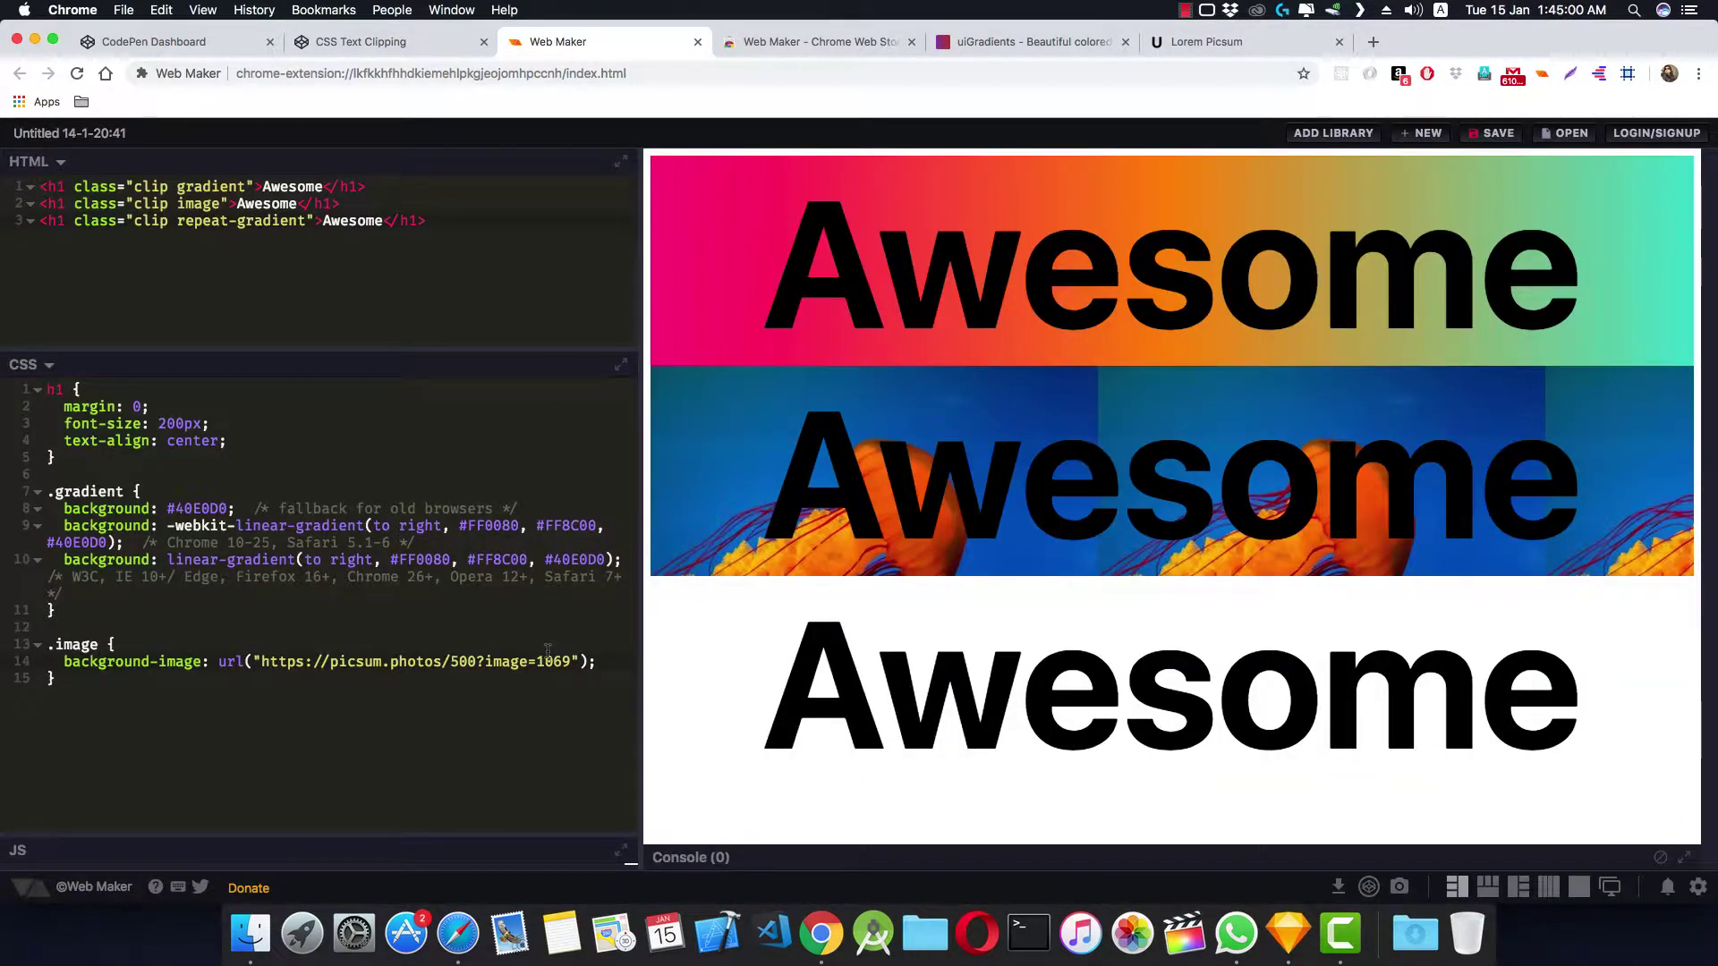
Add background-size: cover to the .image rule and begin a background-position declaration
{"action": "key", "text": "Return"}
{"action": "type", "text": "bac"}
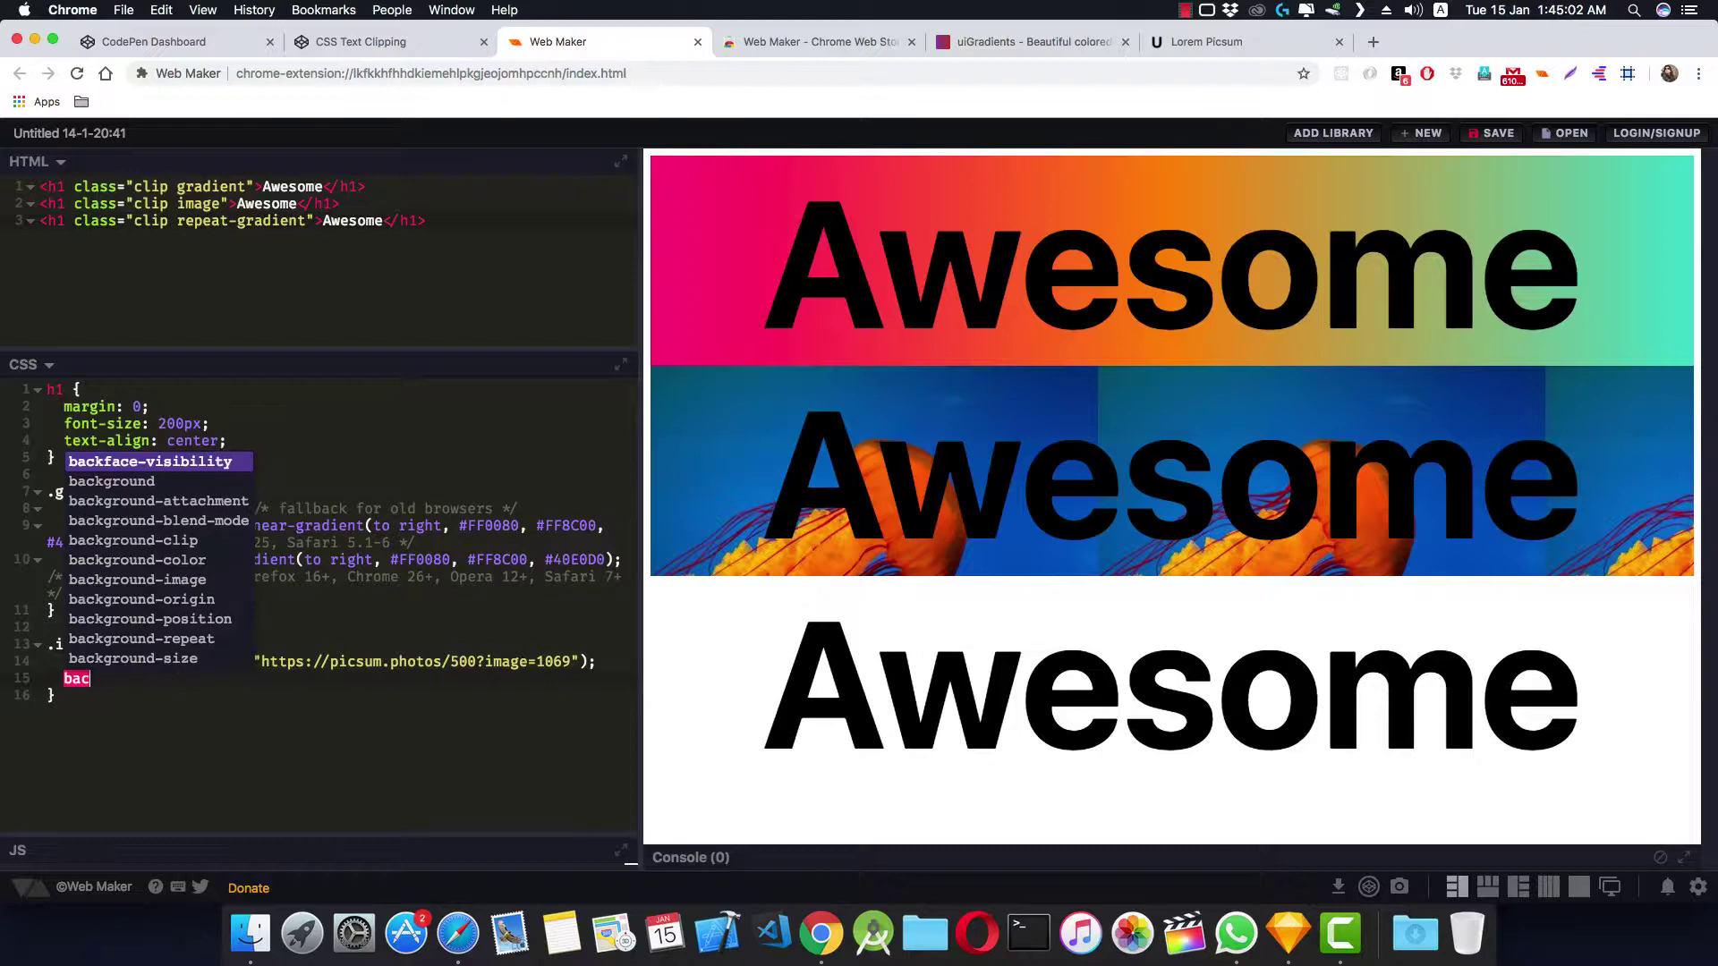
{"action": "key", "text": "Up"}
{"action": "key", "text": "Return"}
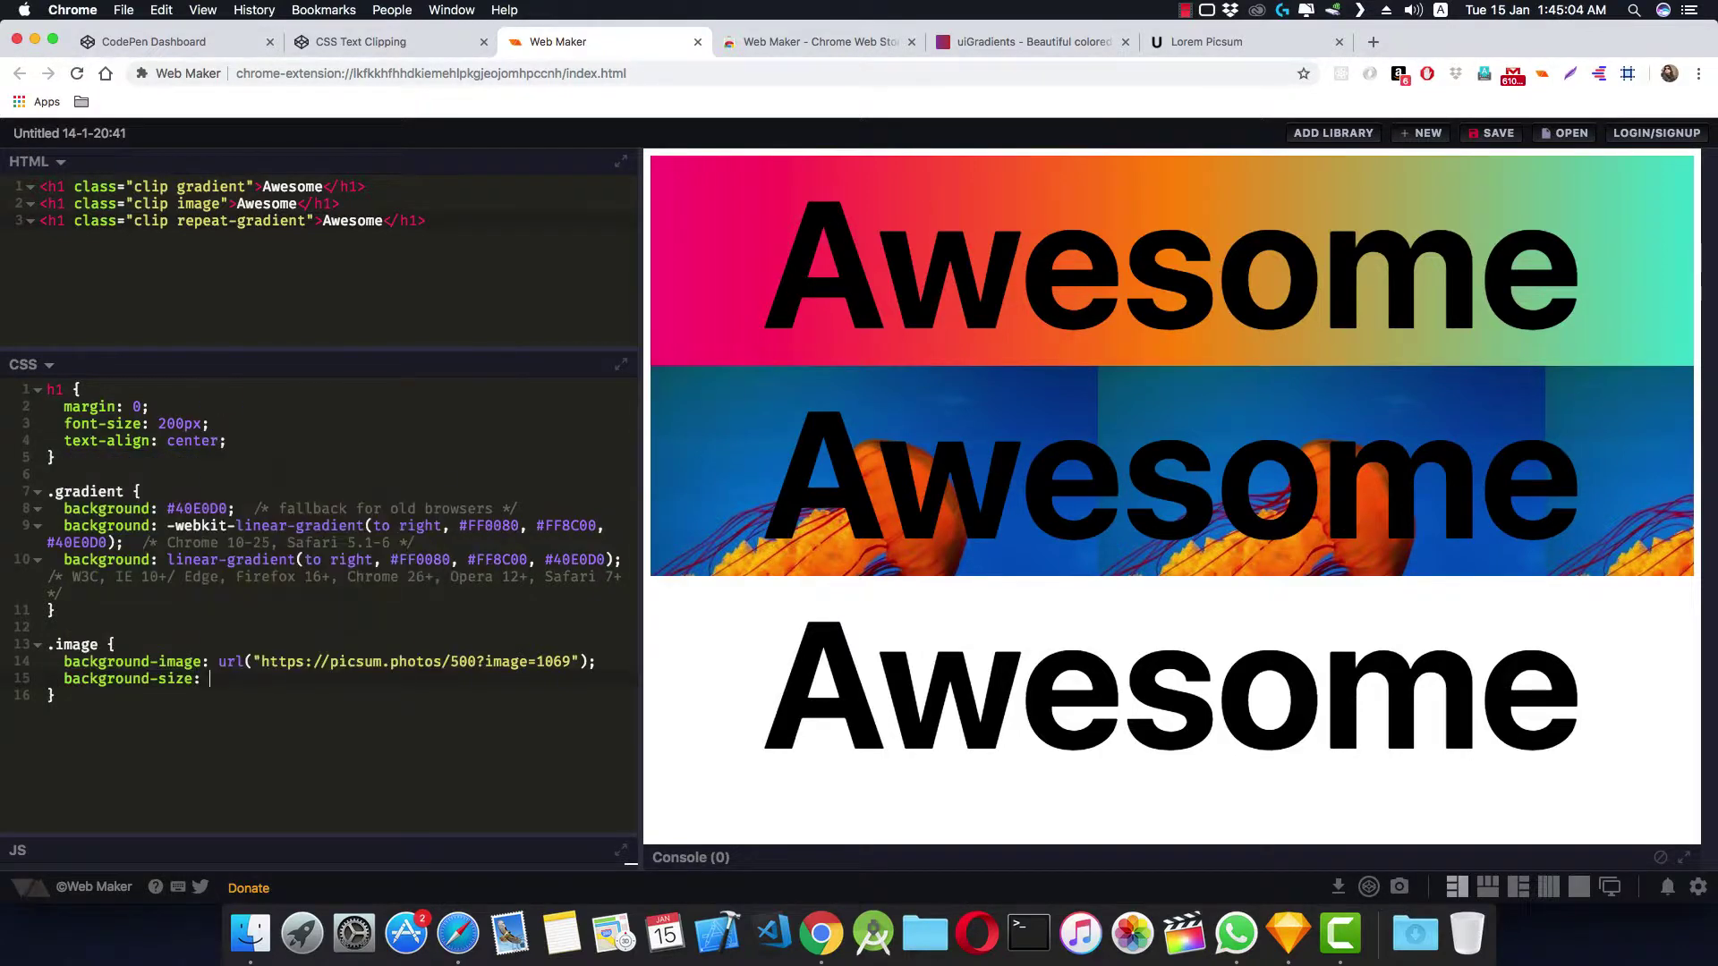
{"action": "type", "text": ": cov"}
{"action": "key", "text": "Return"}
{"action": "type", "text": ";"}
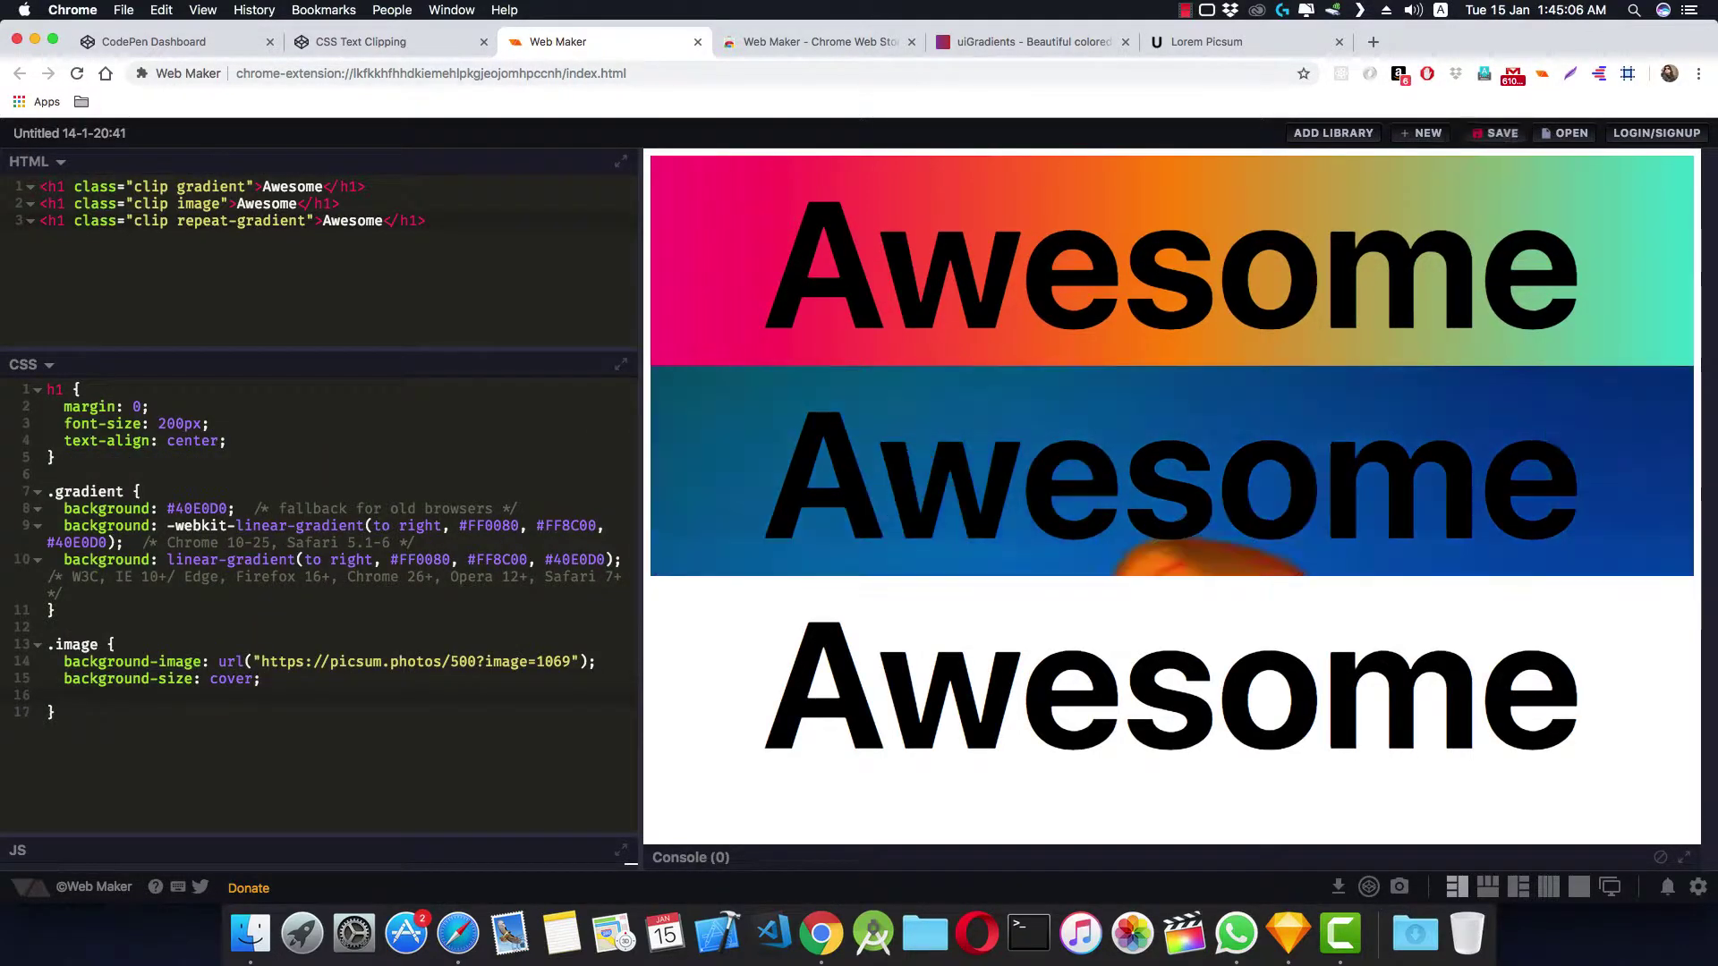
{"action": "key", "text": "Return"}
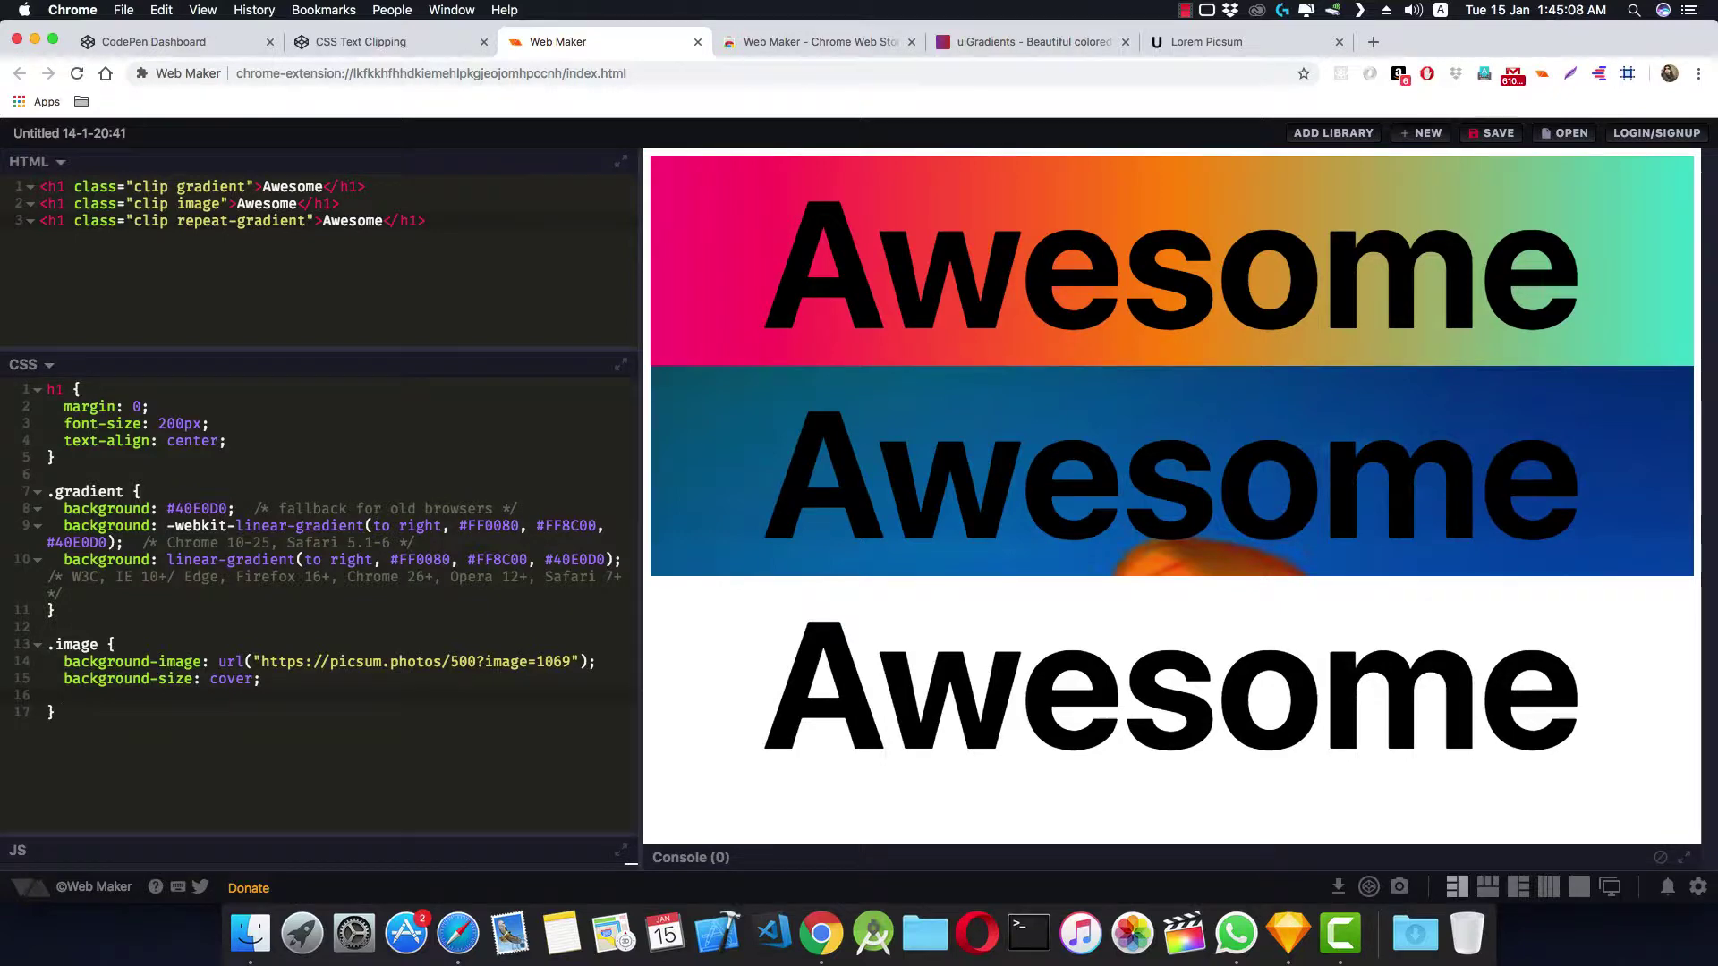
{"action": "type", "text": "bacgr"}
{"action": "key", "text": "BackSpace"}
{"action": "key", "text": "BackSpace"}
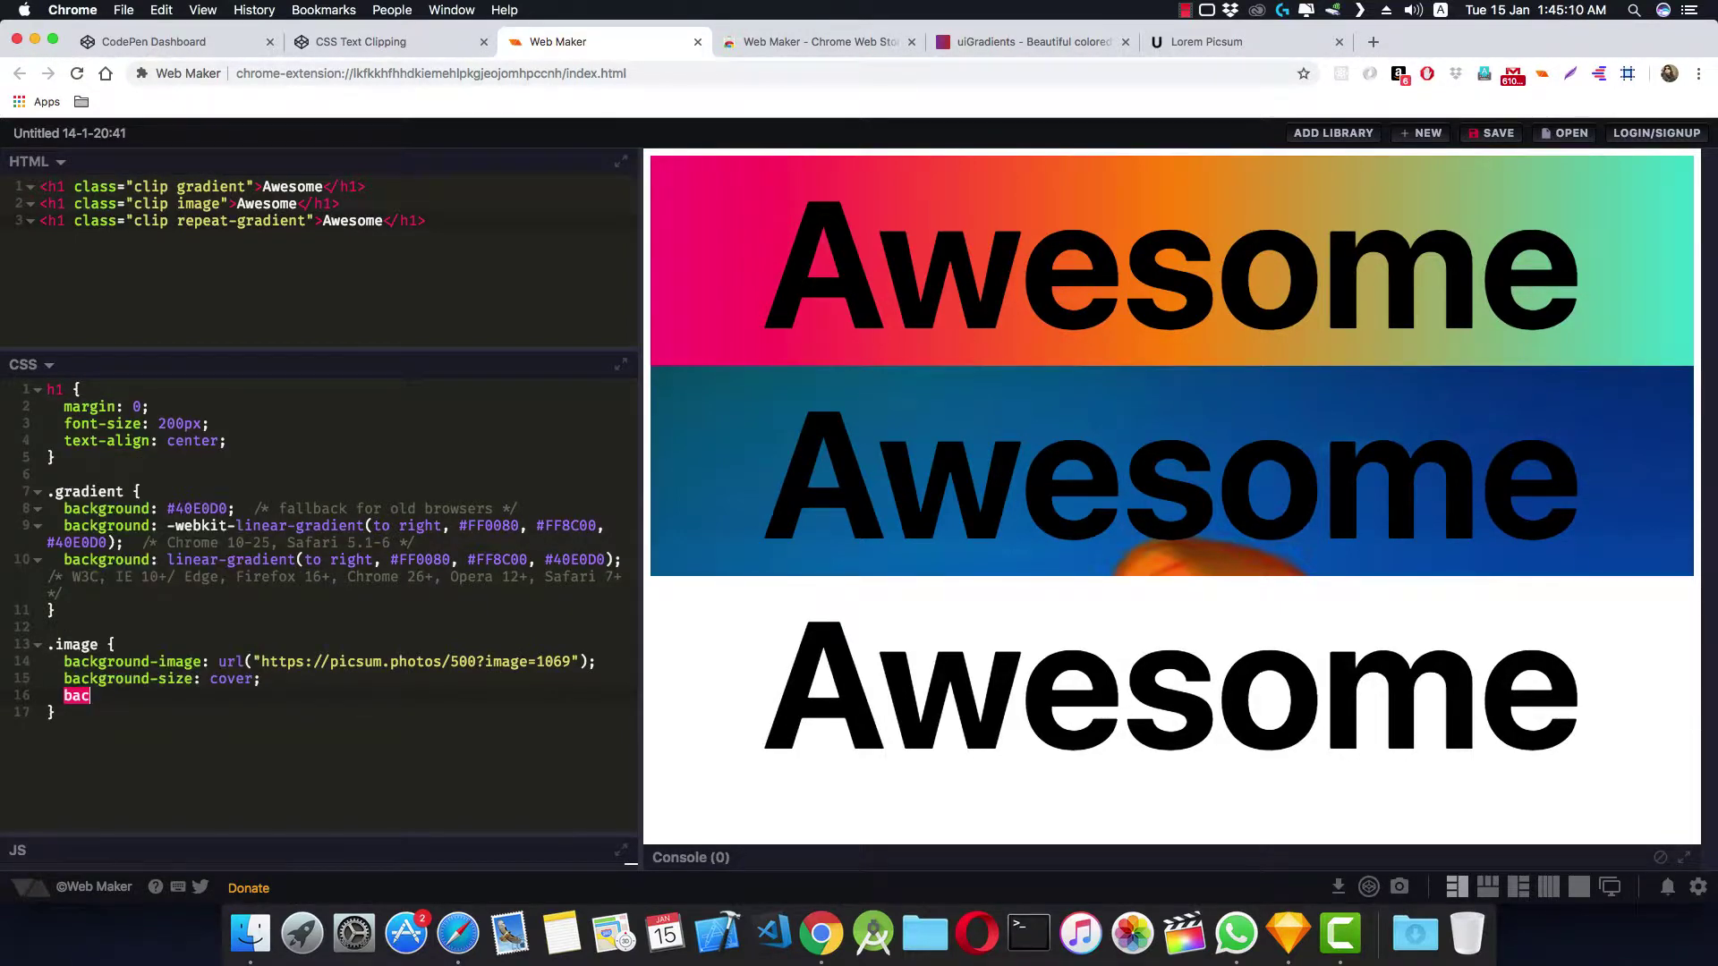
{"action": "type", "text": "kground"}
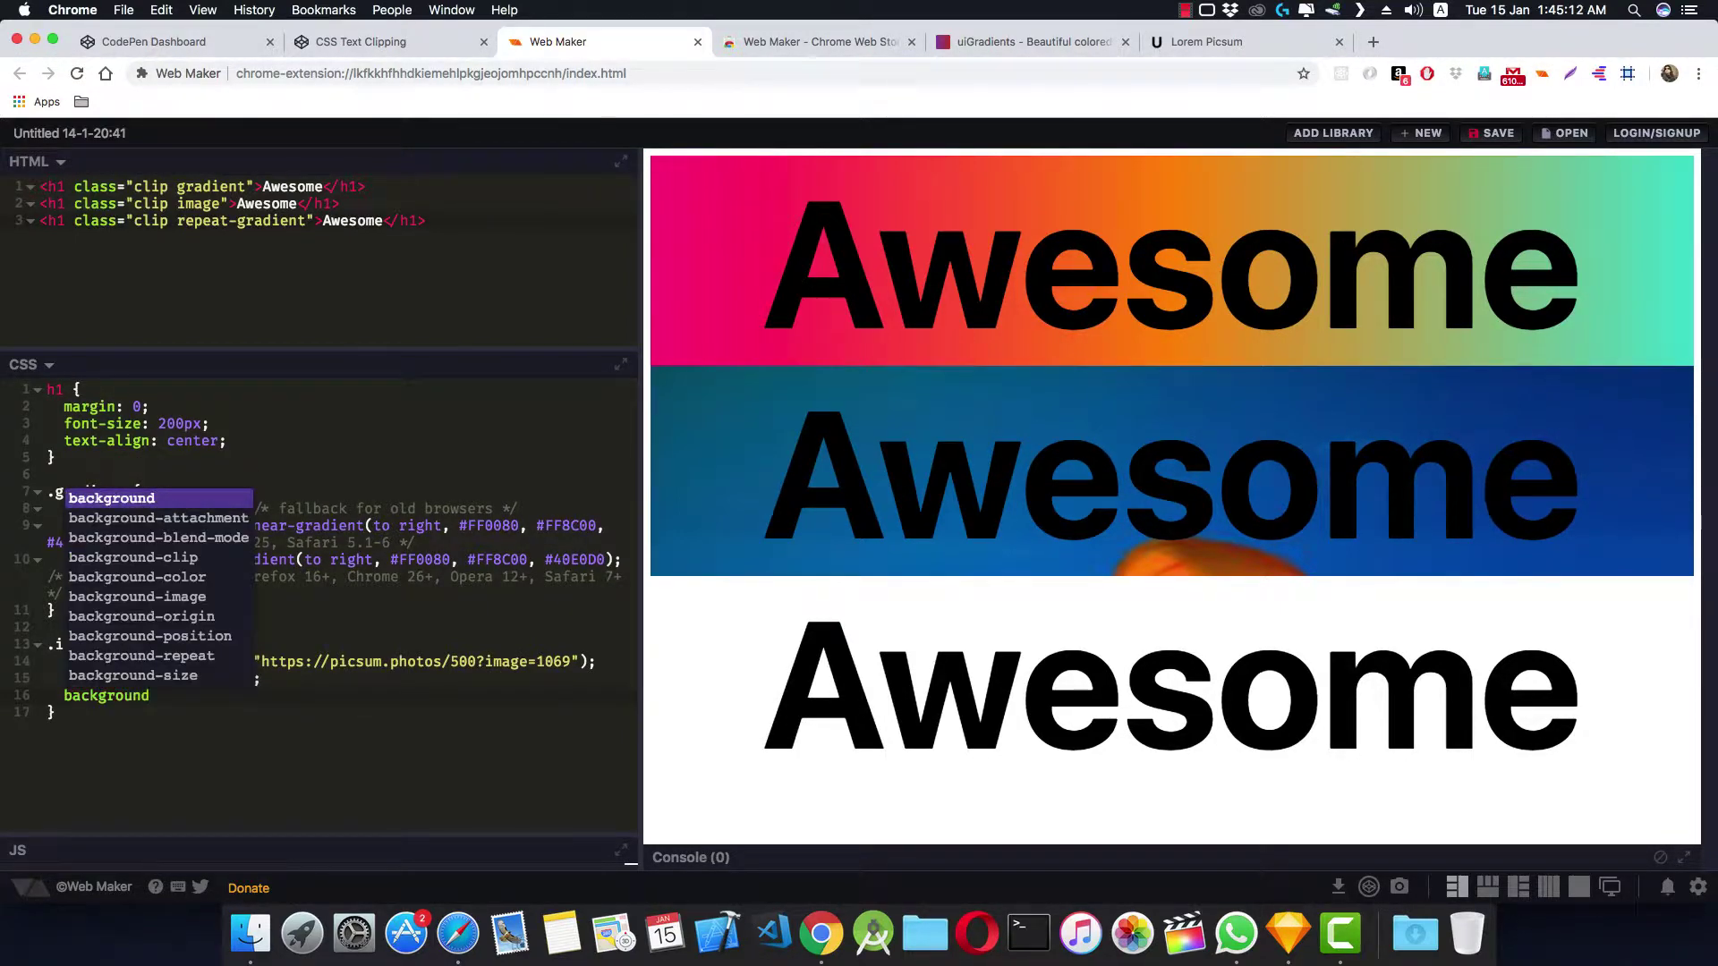
{"action": "type", "text": "-position:ce"}
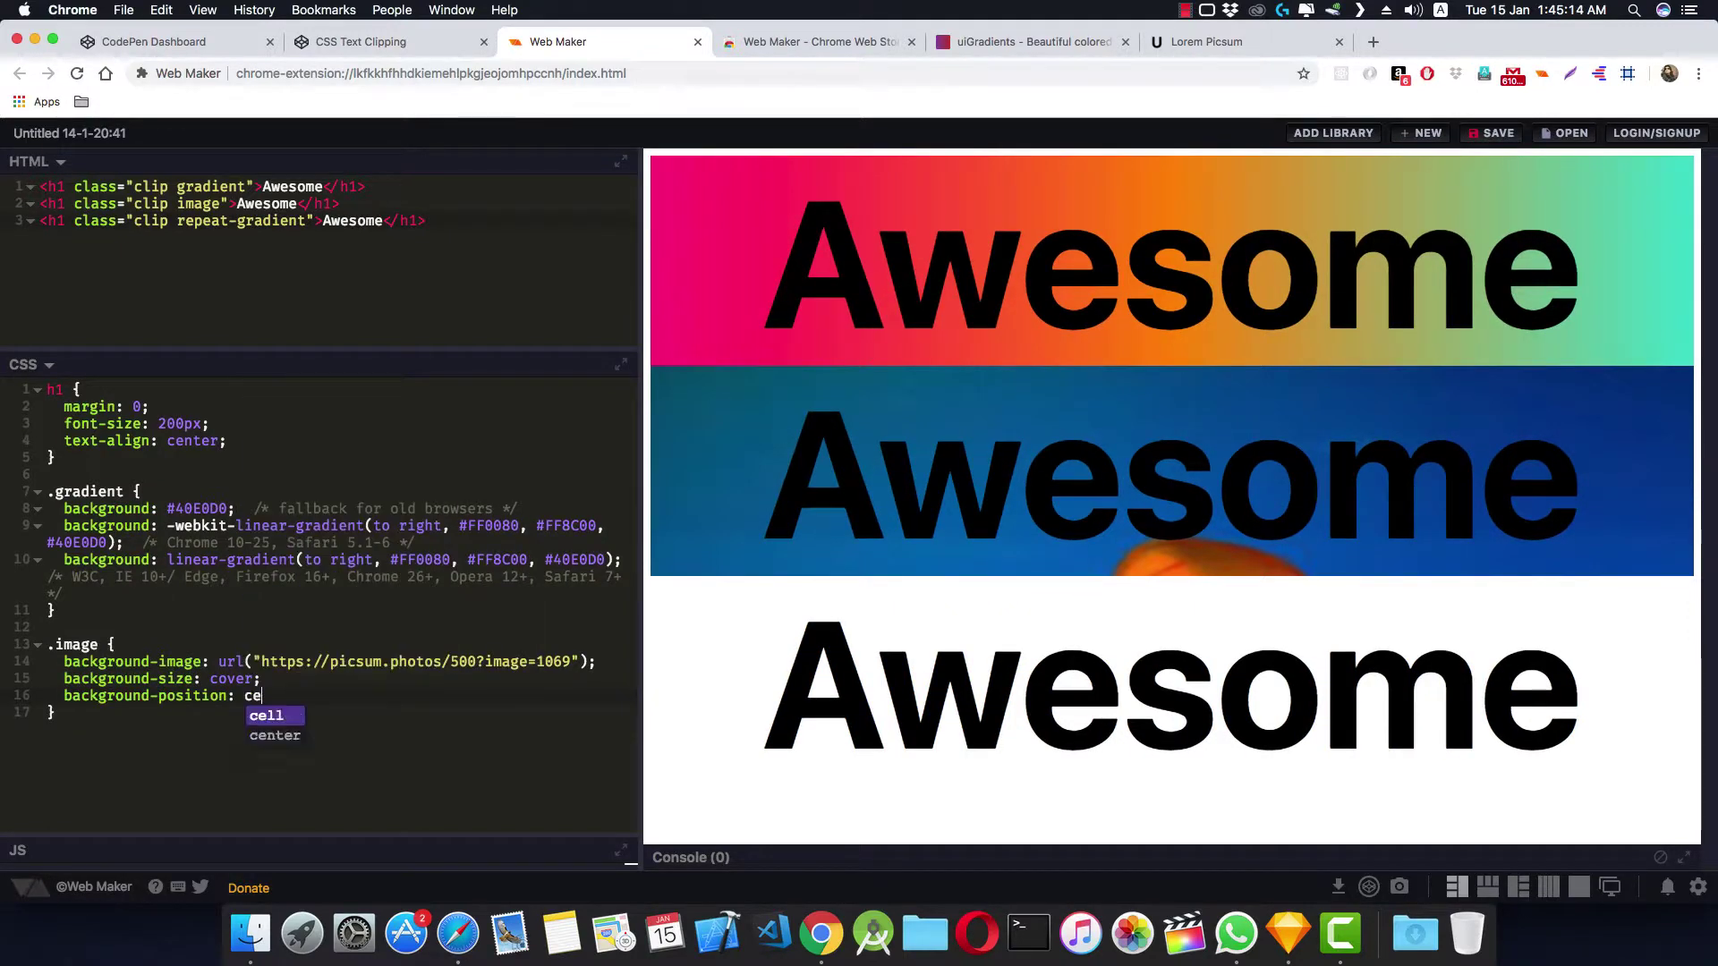
{"action": "type", "text": "nter"}
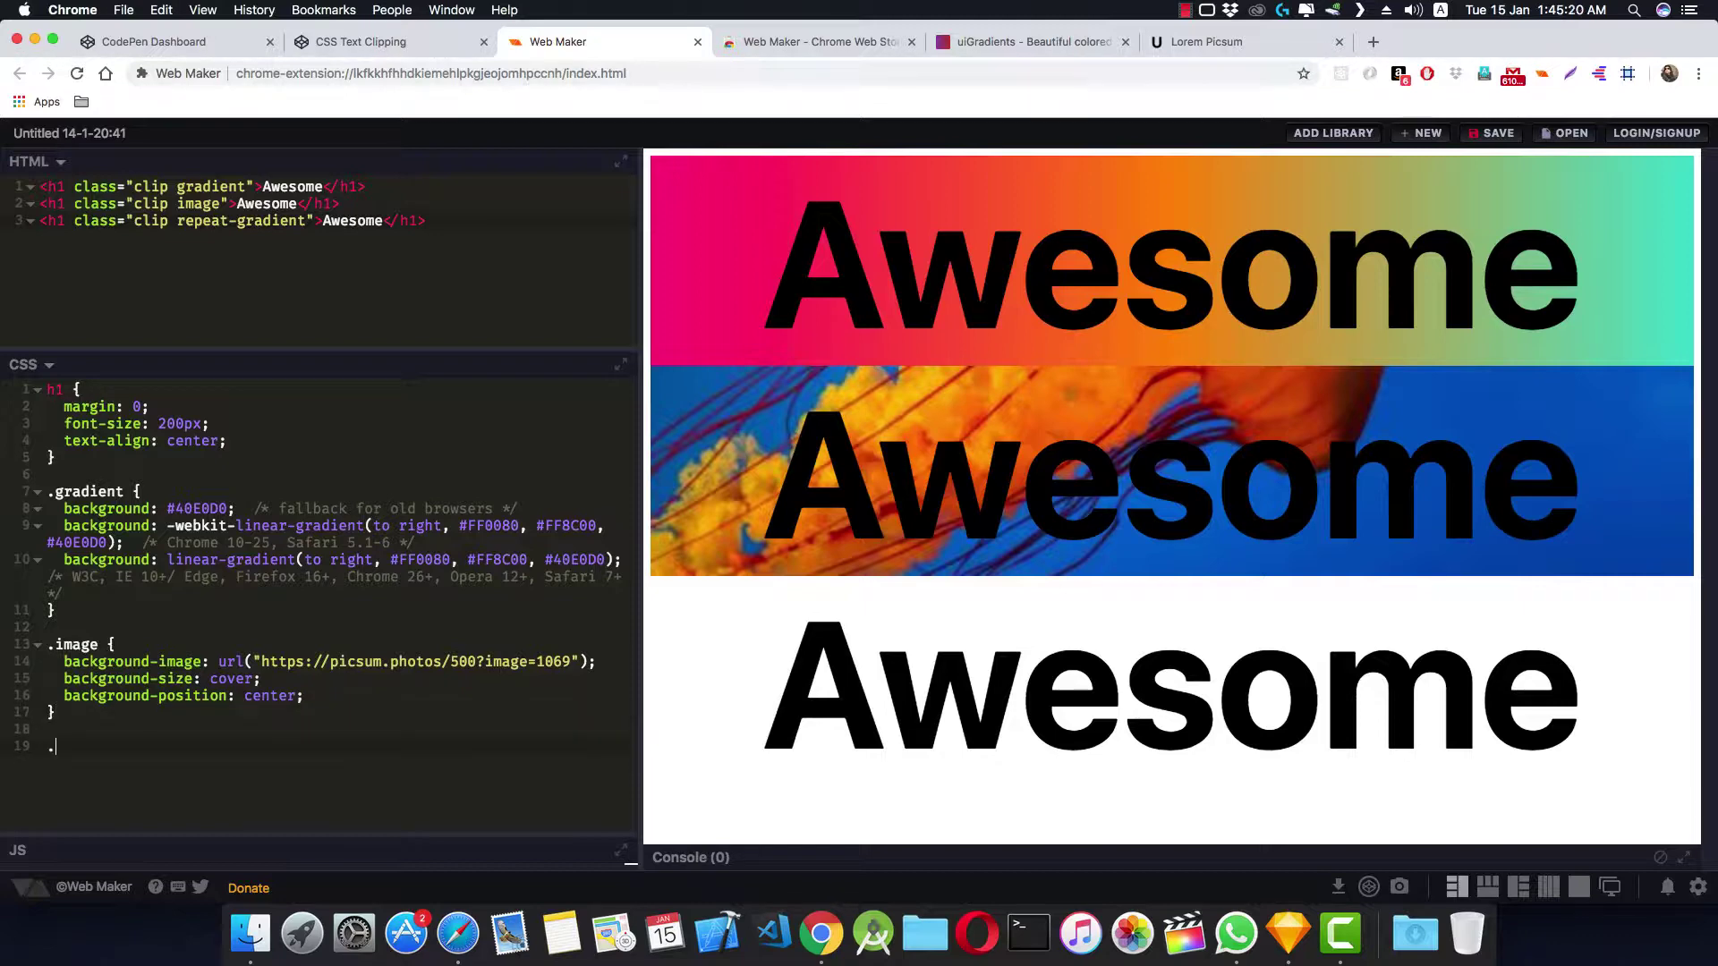
{"action": "type", "text": ".repeat"}
{"action": "type", "text": "-gra"}
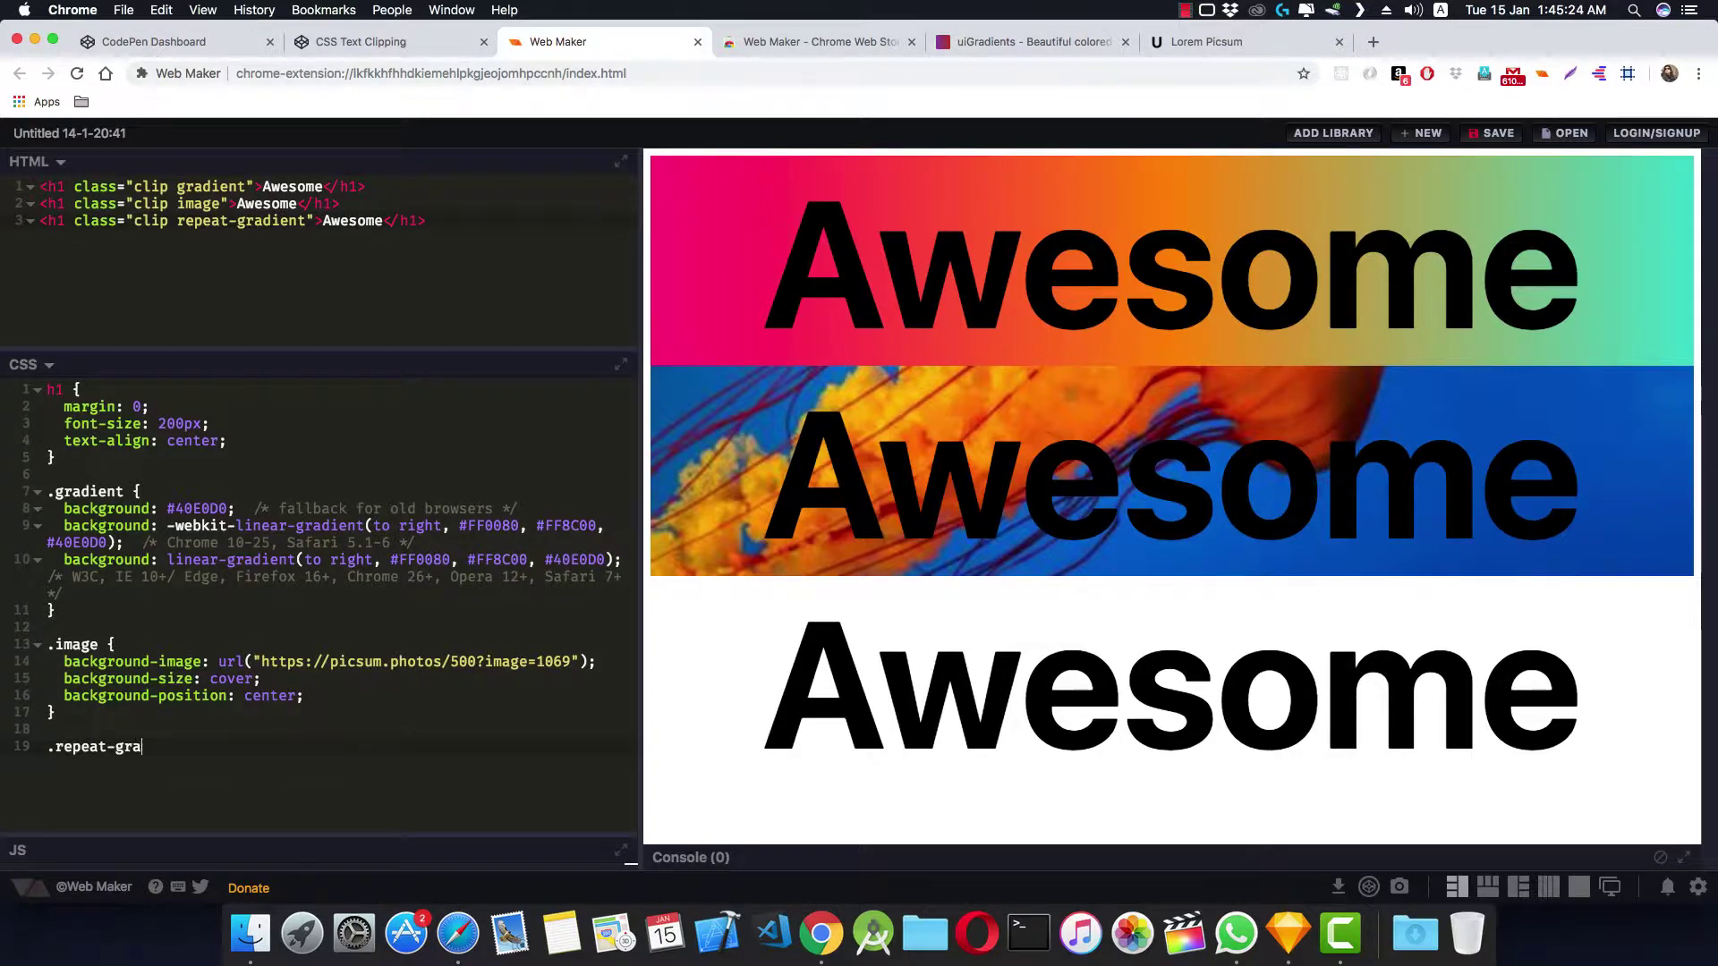
{"action": "type", "text": "dient {"}
Start a .repeat-gradient rule with background-image: repeating-linear-gradient at 45 degrees
{"action": "key", "text": "Return"}
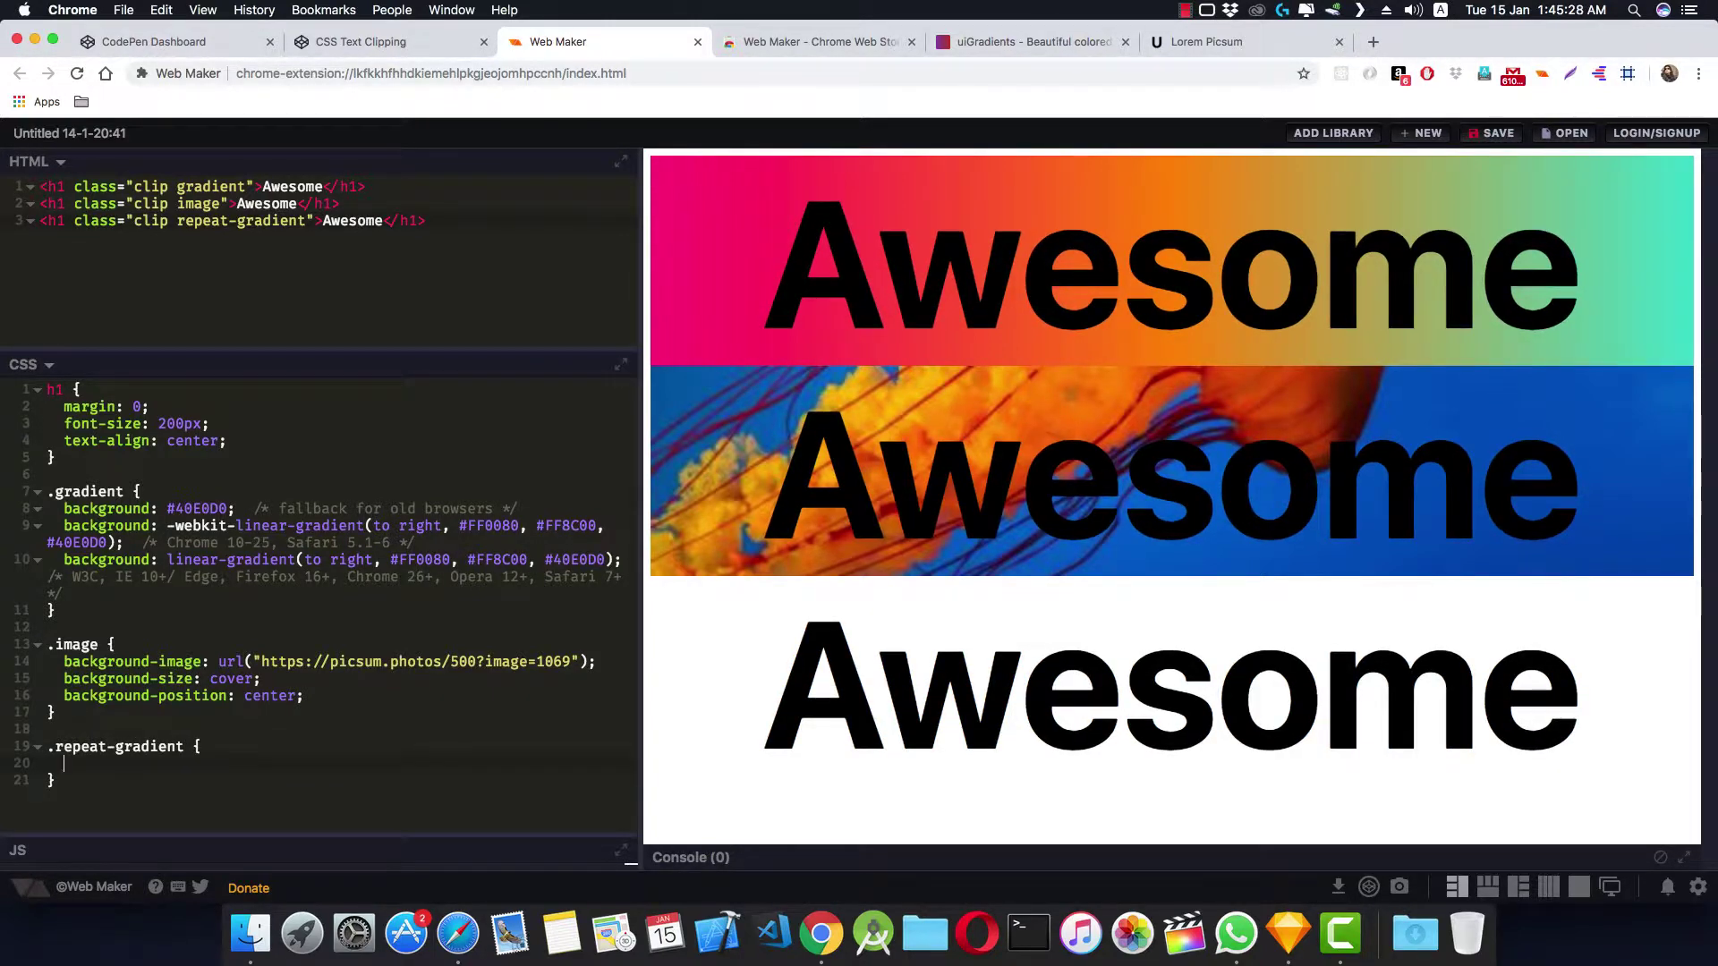
{"action": "type", "text": "backgr"}
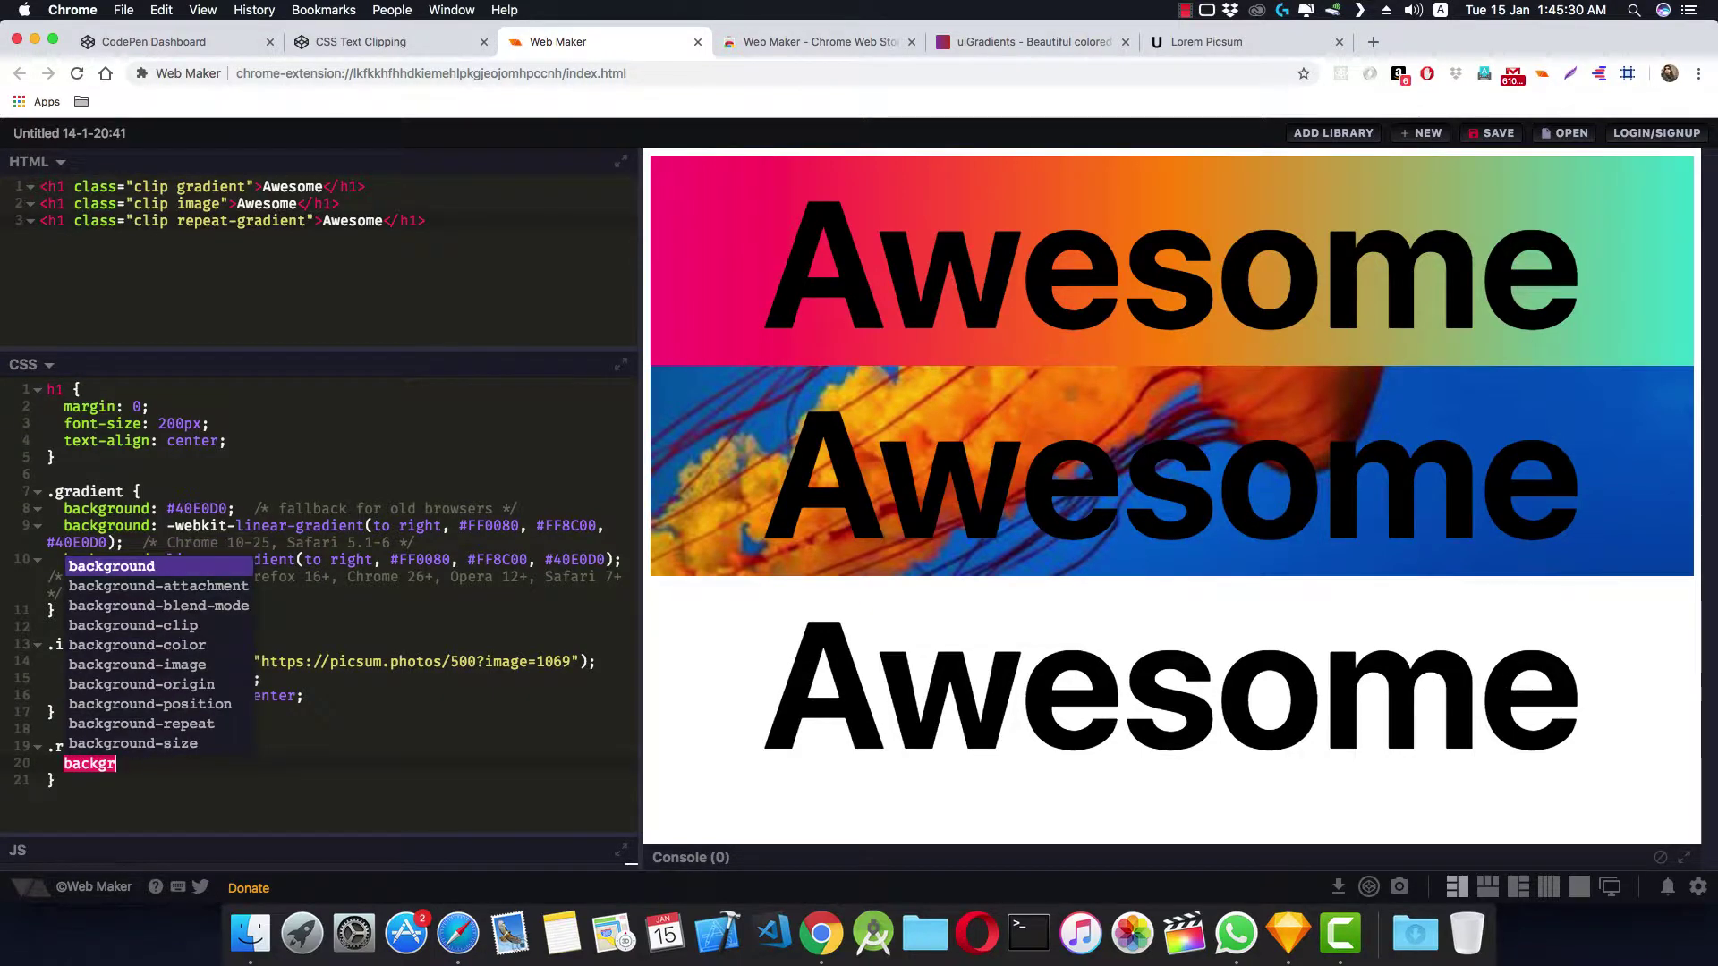
{"action": "key", "text": "Down"}
{"action": "key", "text": "Down"}
{"action": "key", "text": "Down"}
{"action": "key", "text": "Down"}
{"action": "key", "text": "Down"}
{"action": "key", "text": "Return"}
{"action": "type", "text": ": rep"}
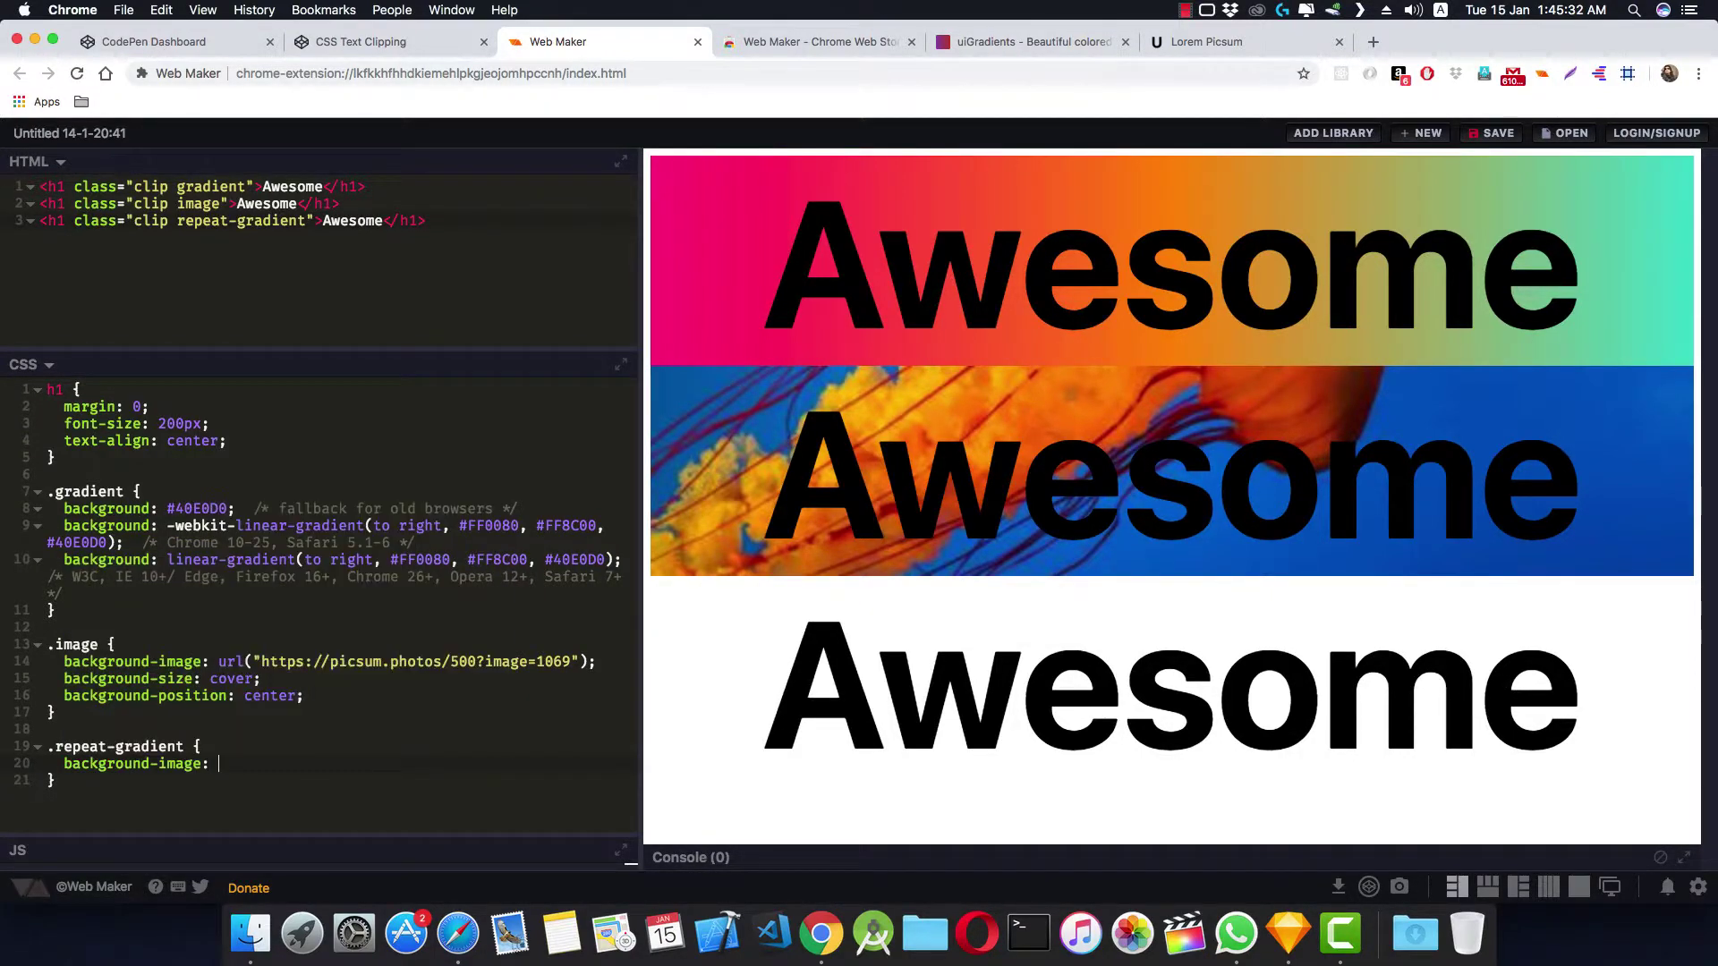
{"action": "key", "text": "Down"}
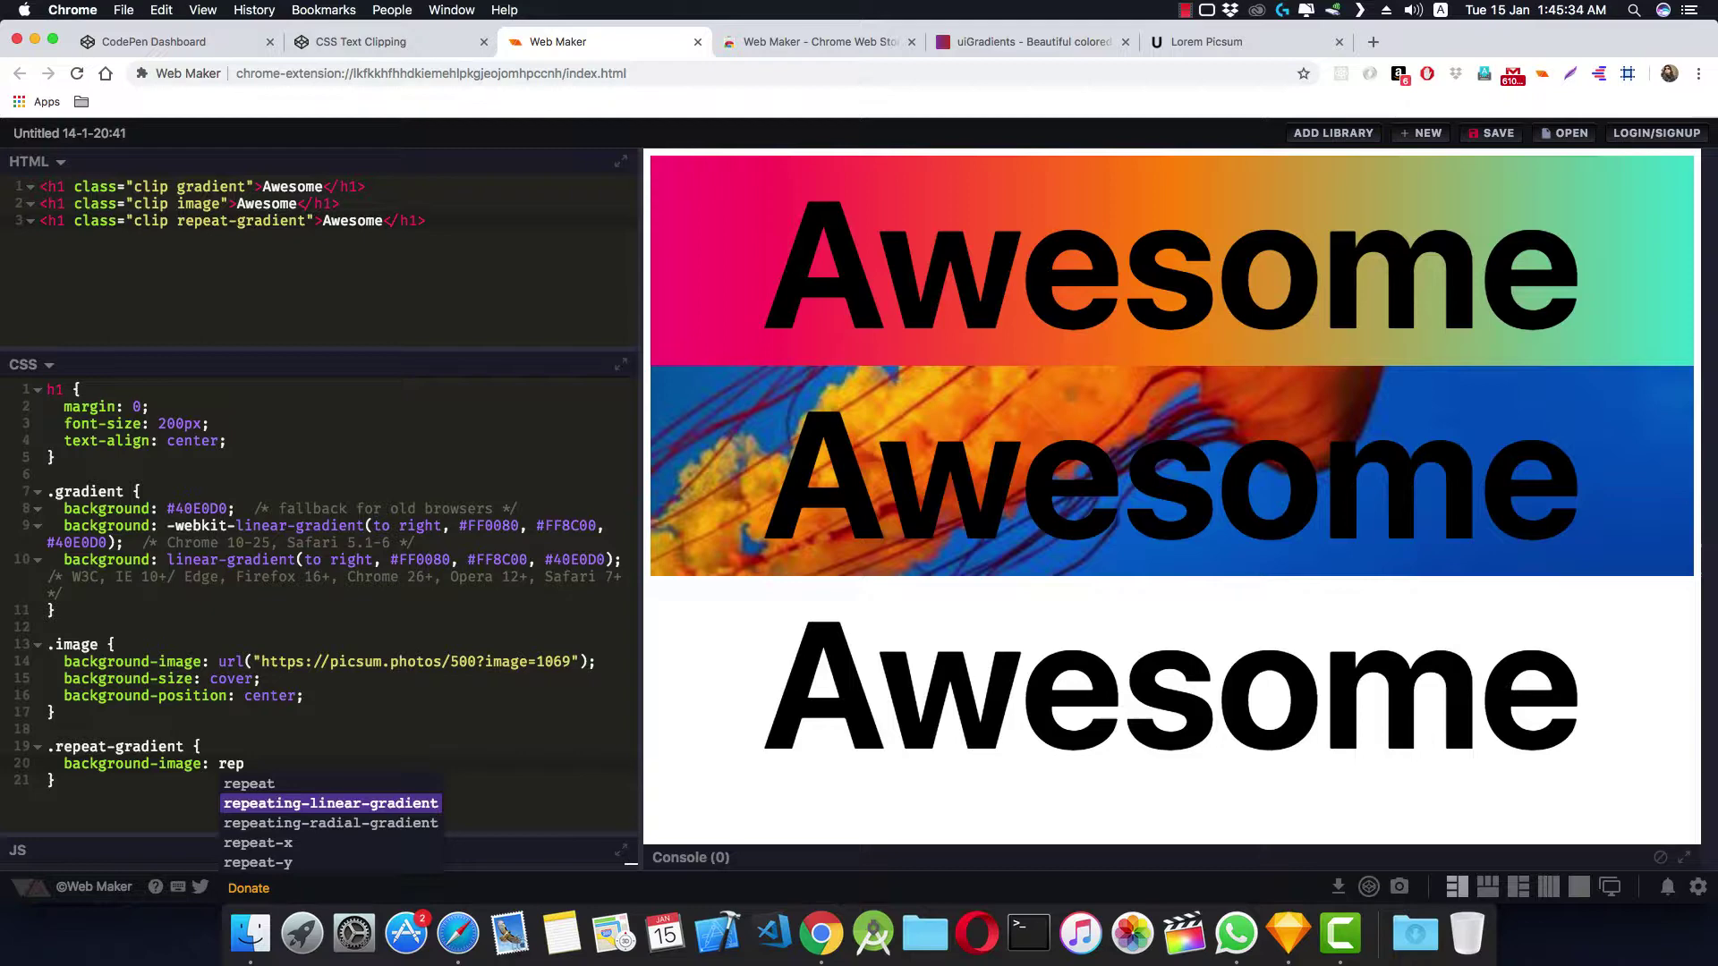
{"action": "key", "text": "Return"}
{"action": "type", "text": "("}
{"action": "key", "text": "Return"}
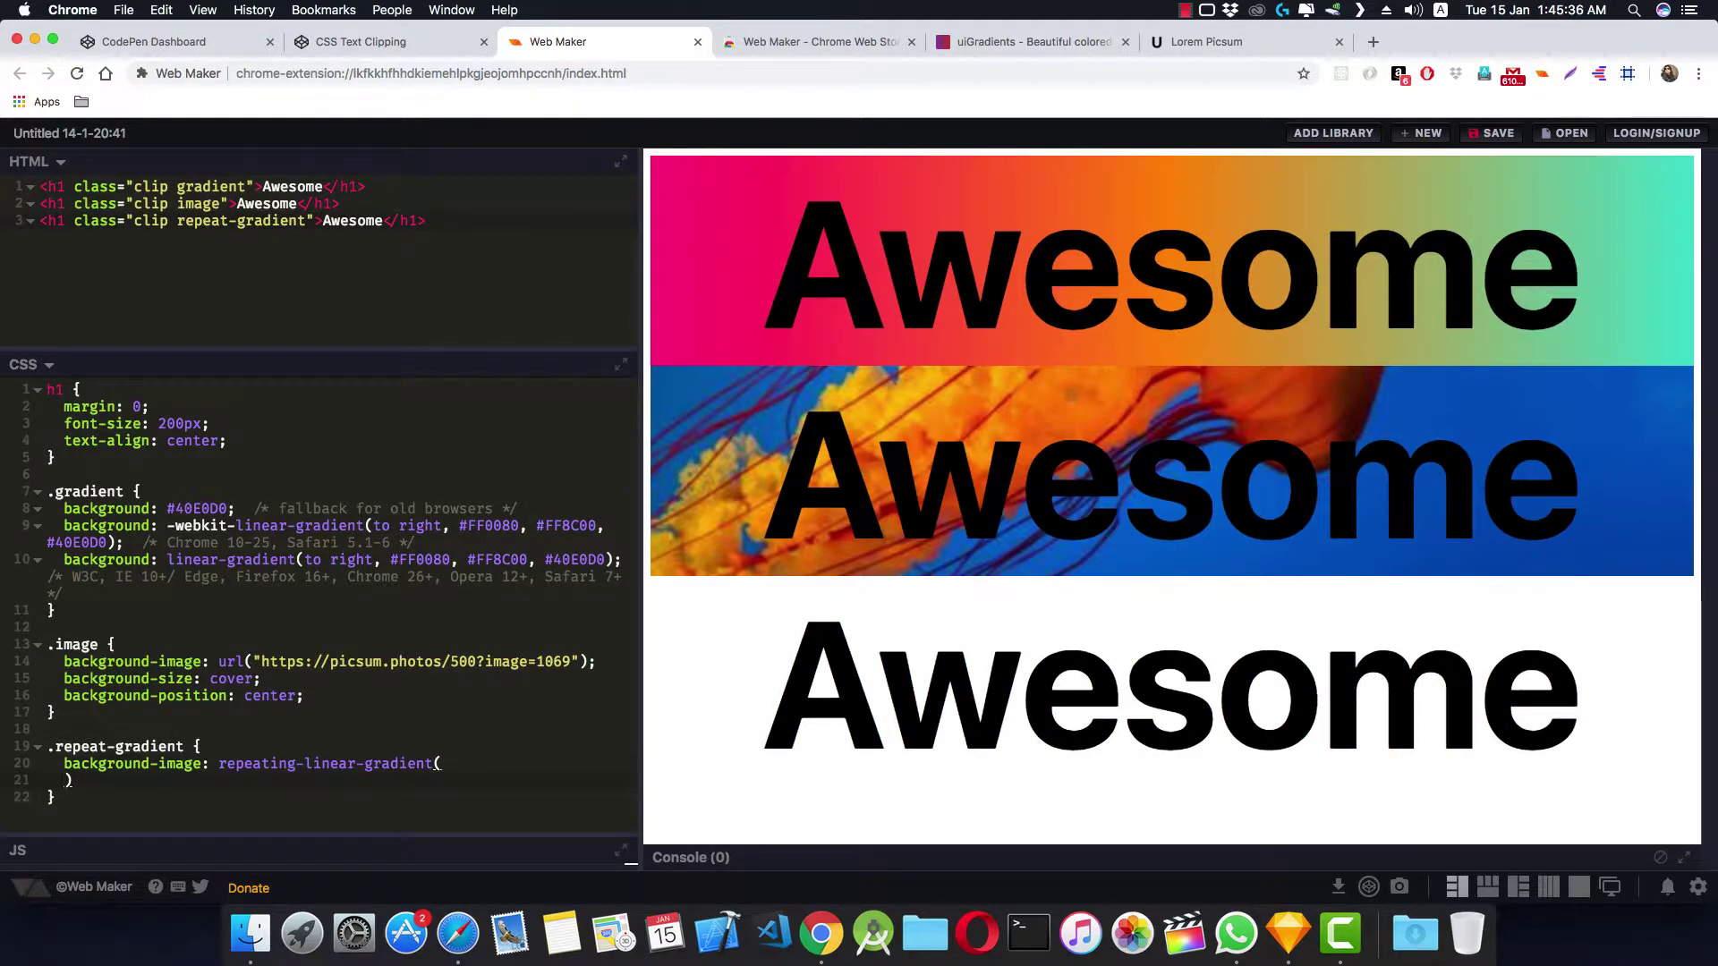
{"action": "type", "text": "45deg,"}
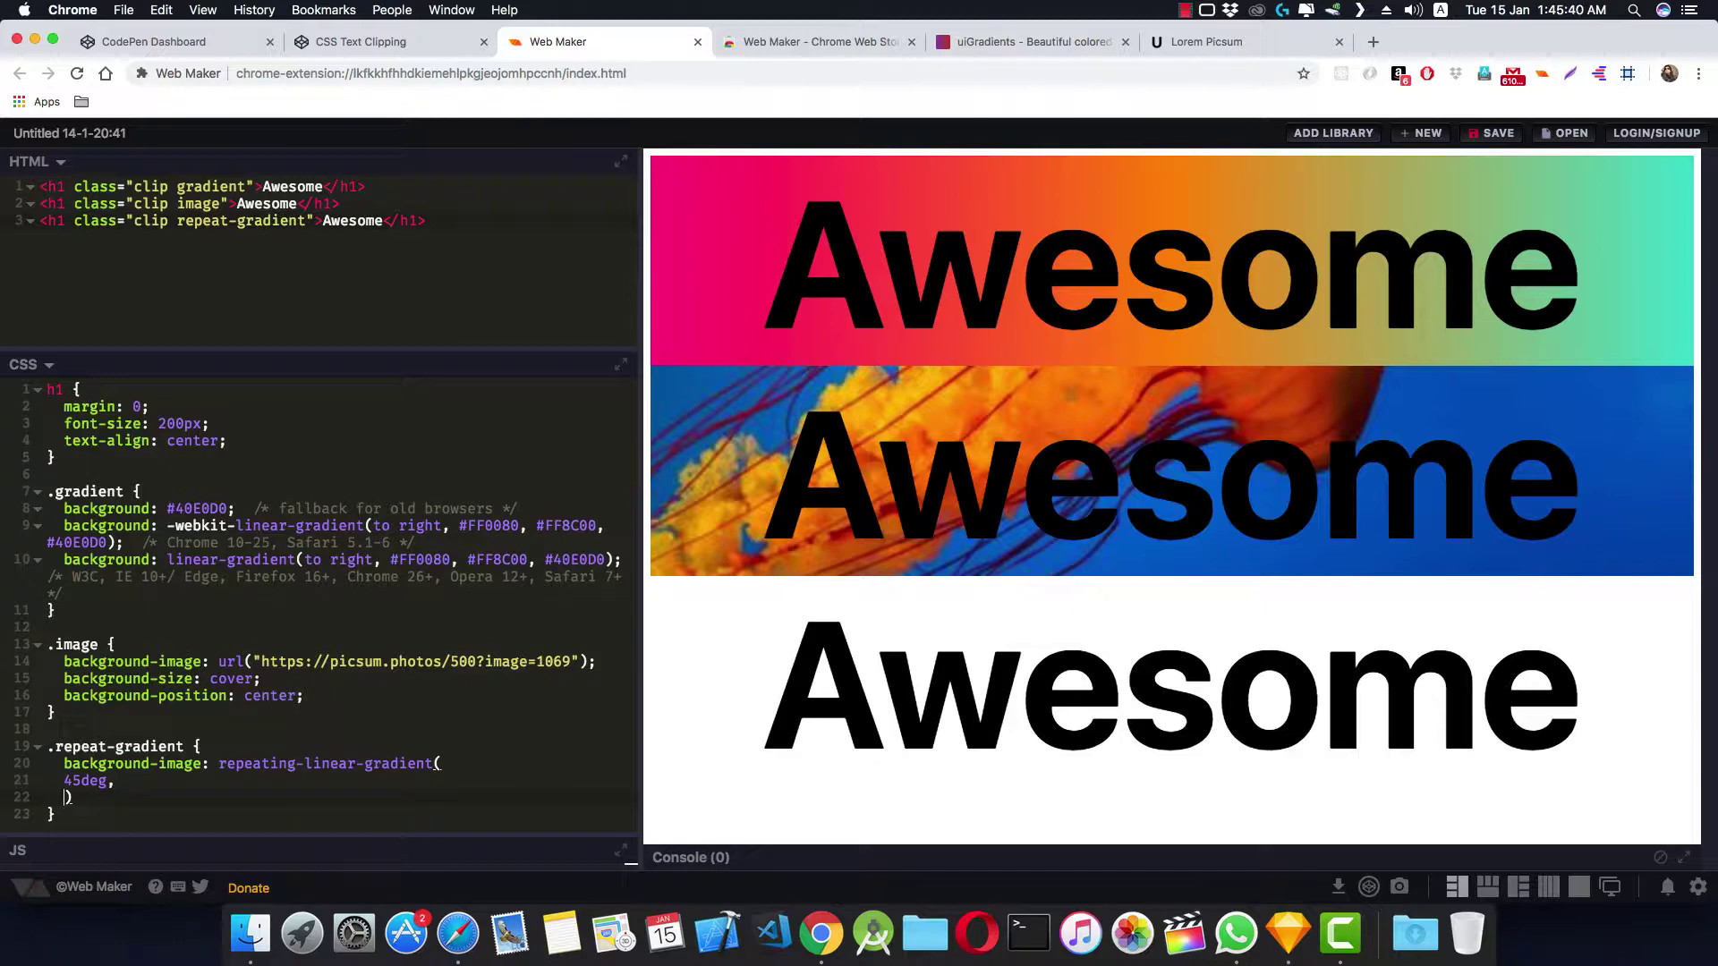
{"action": "type", "text": "#f"}
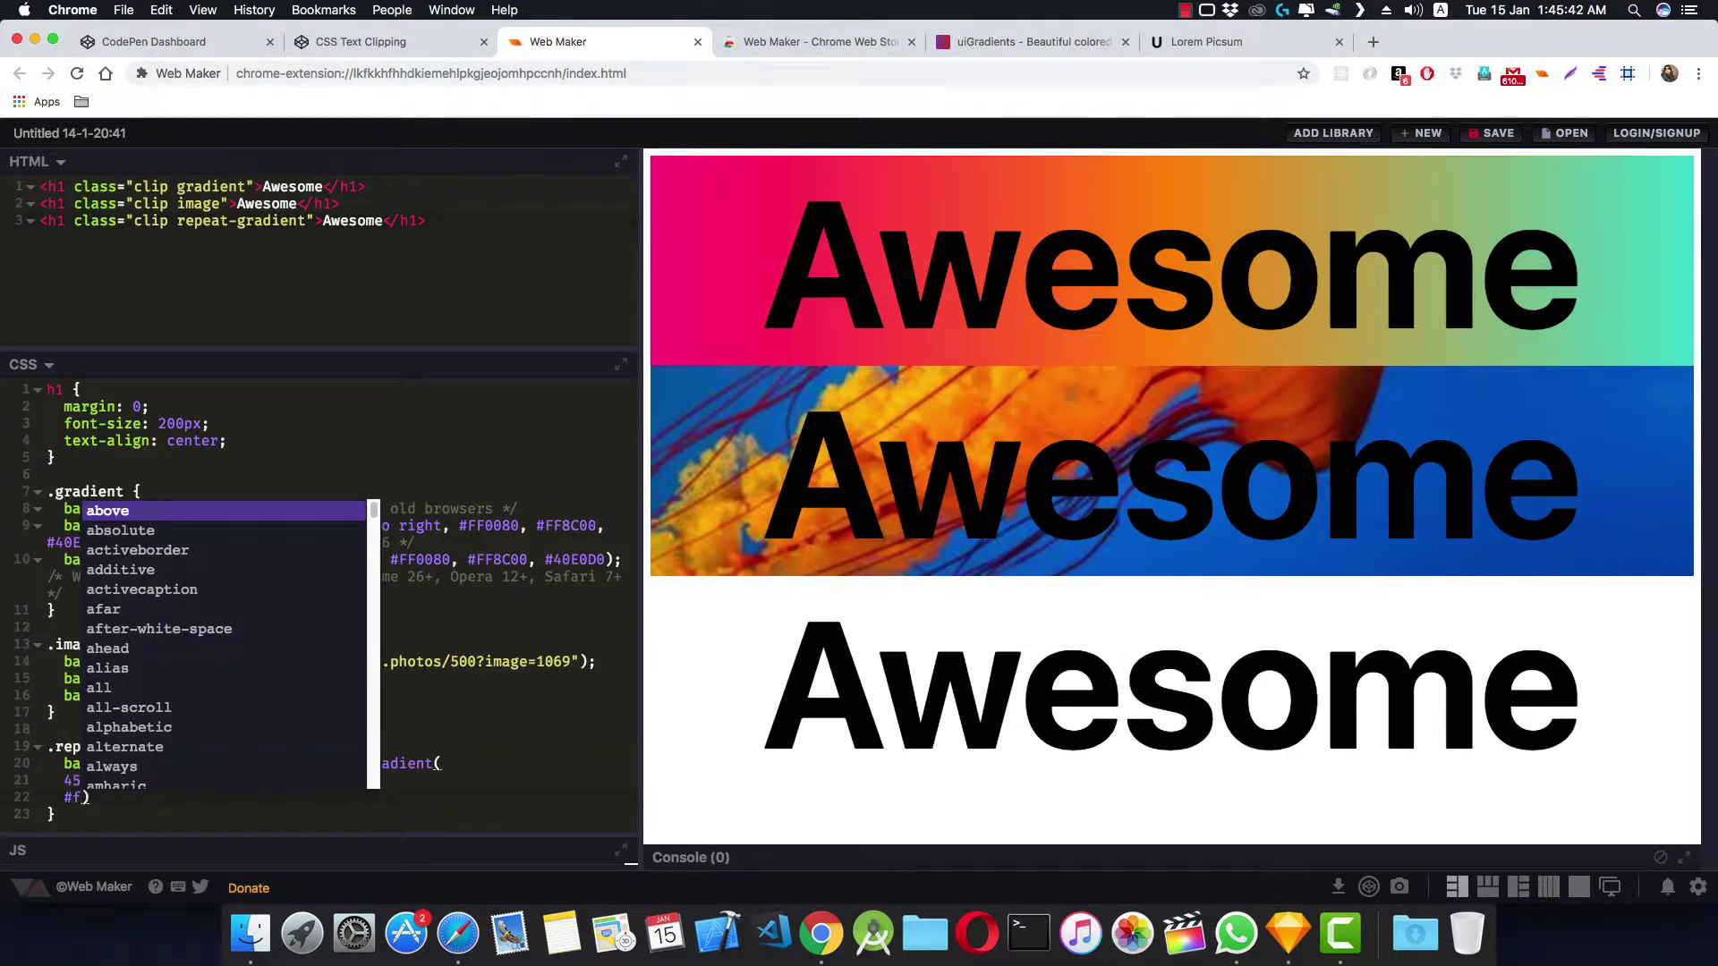
{"action": "type", "text": "06,"}
Add the pink, firebrick and gold 10px colour stops to the repeating gradient
{"action": "key", "text": "Return"}
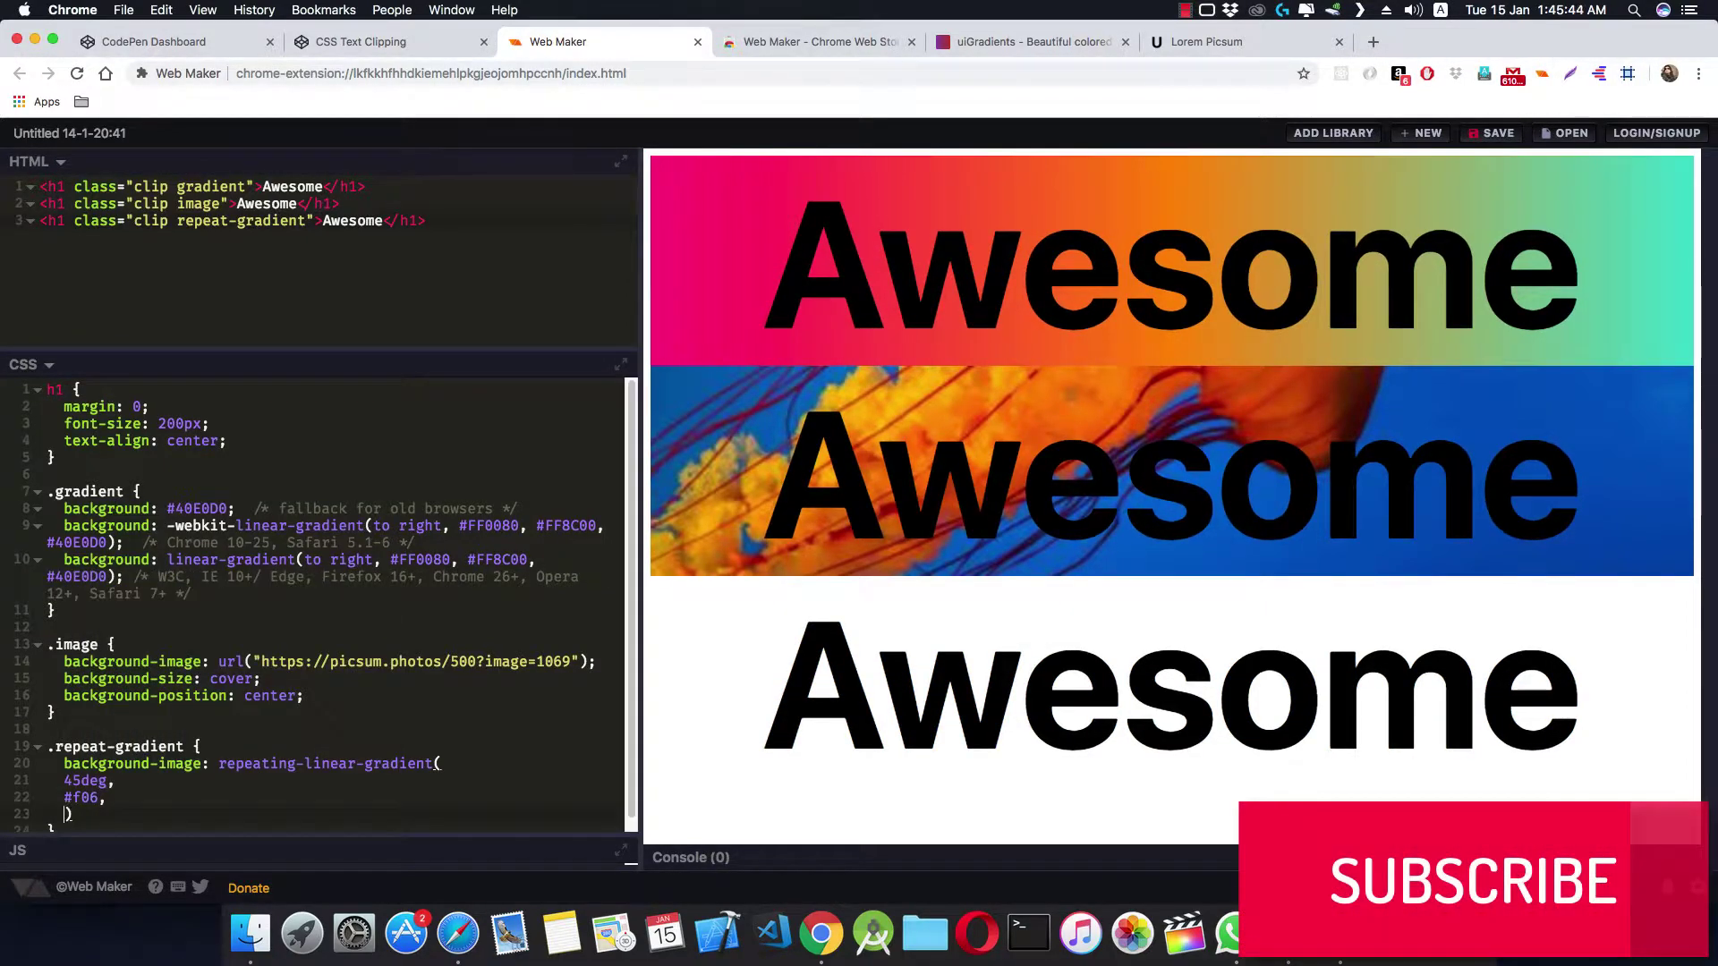
{"action": "type", "text": "#"}
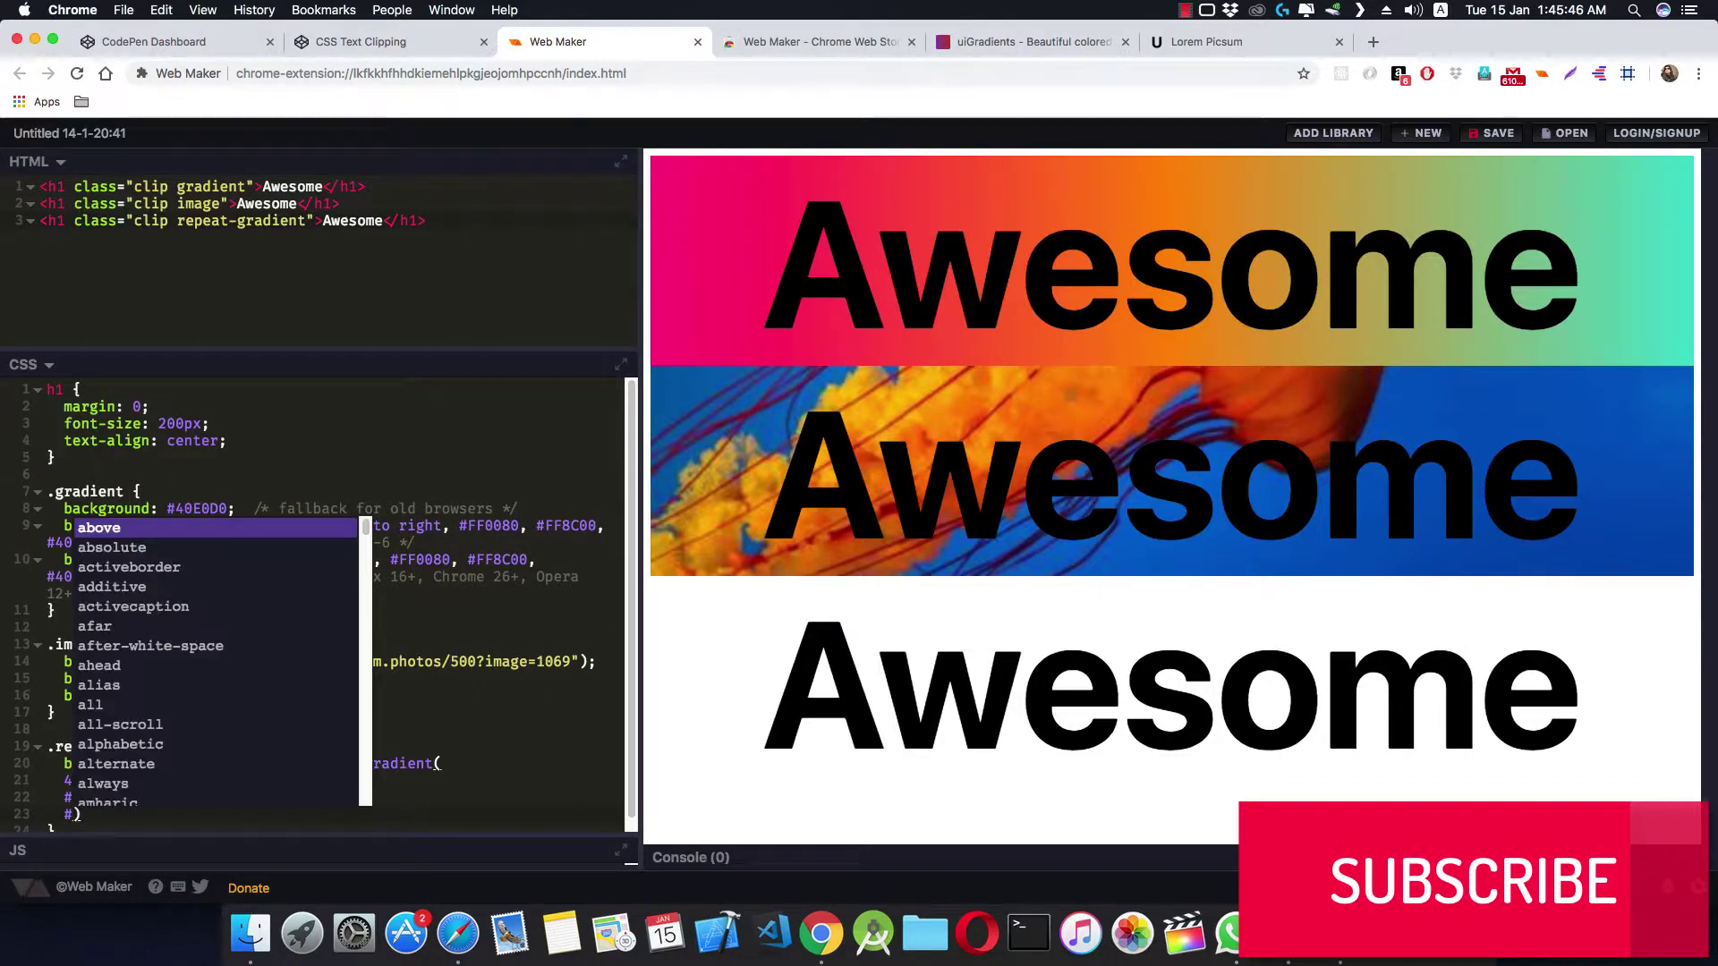
{"action": "type", "text": "f06"}
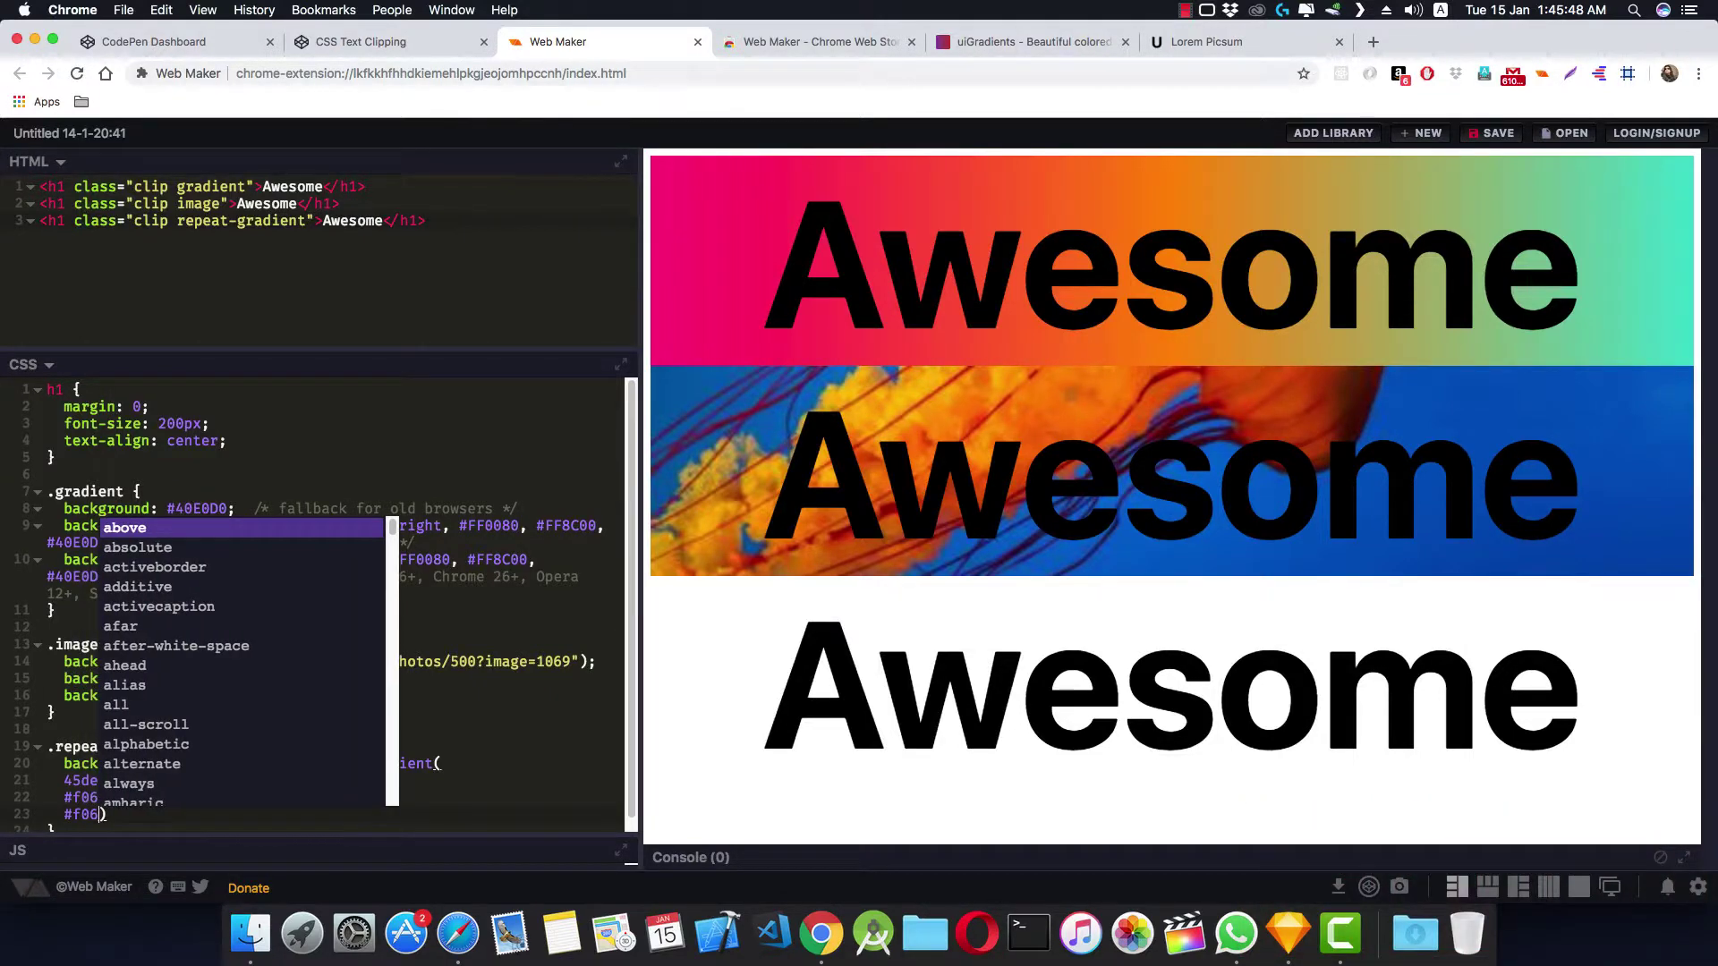
{"action": "type", "text": " 5px"}
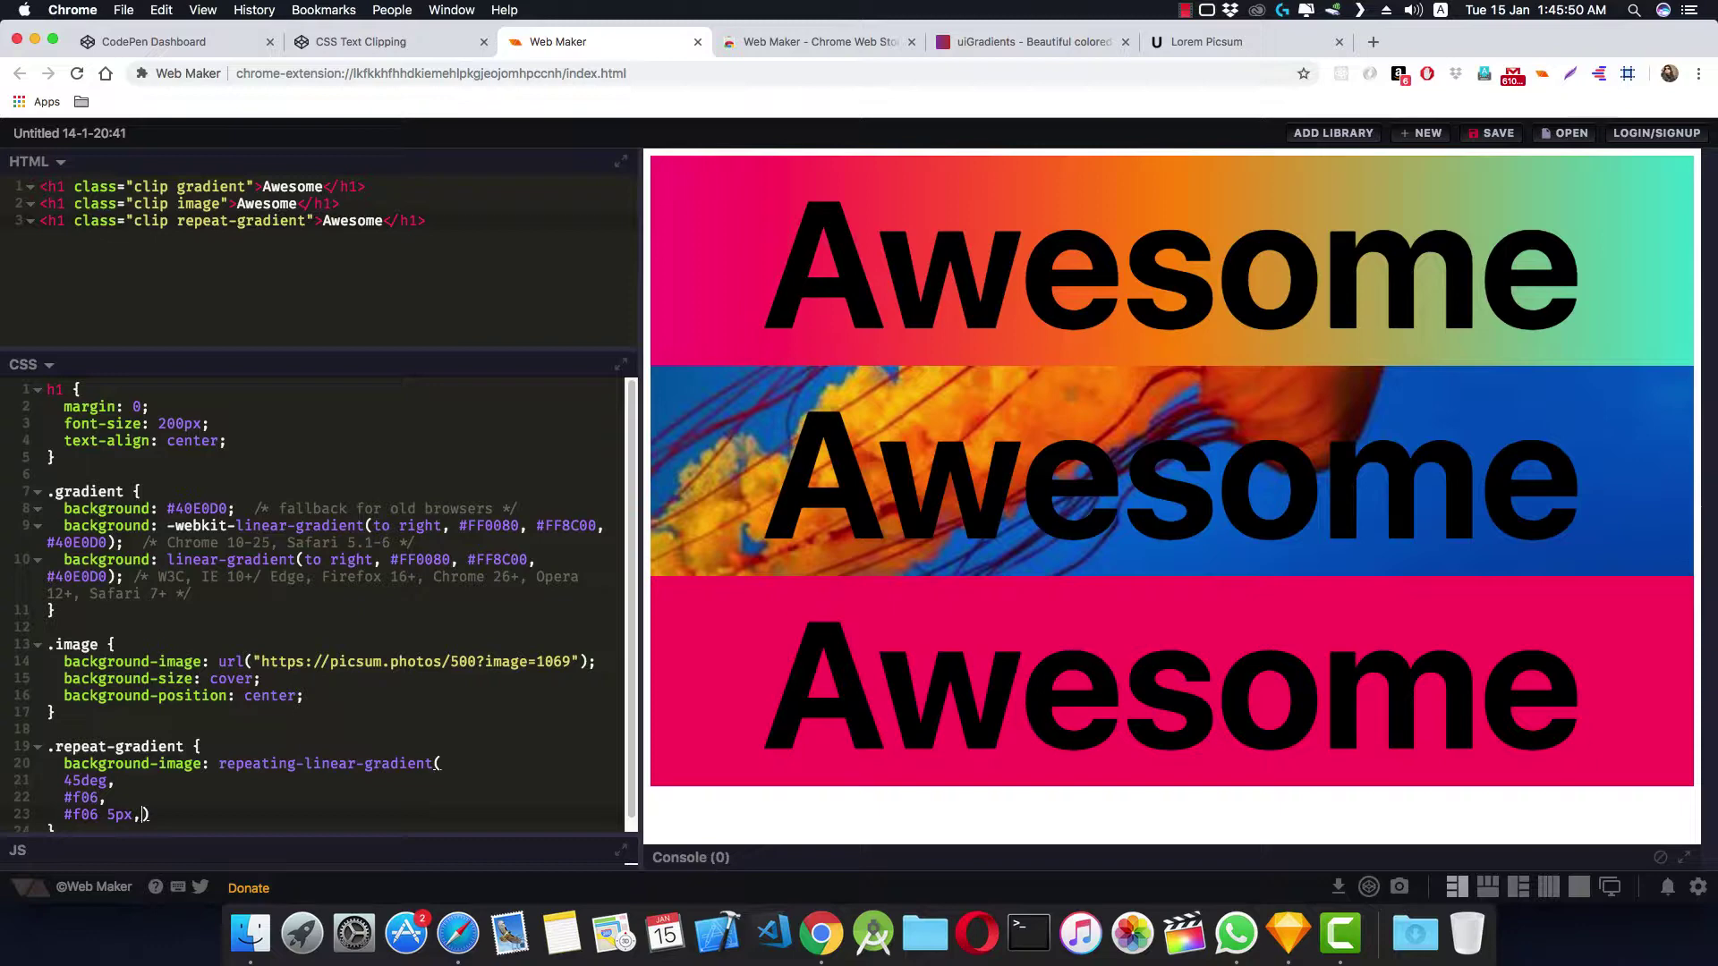
{"action": "type", "text": ","}
{"action": "key", "text": "Return"}
{"action": "type", "text": "f"}
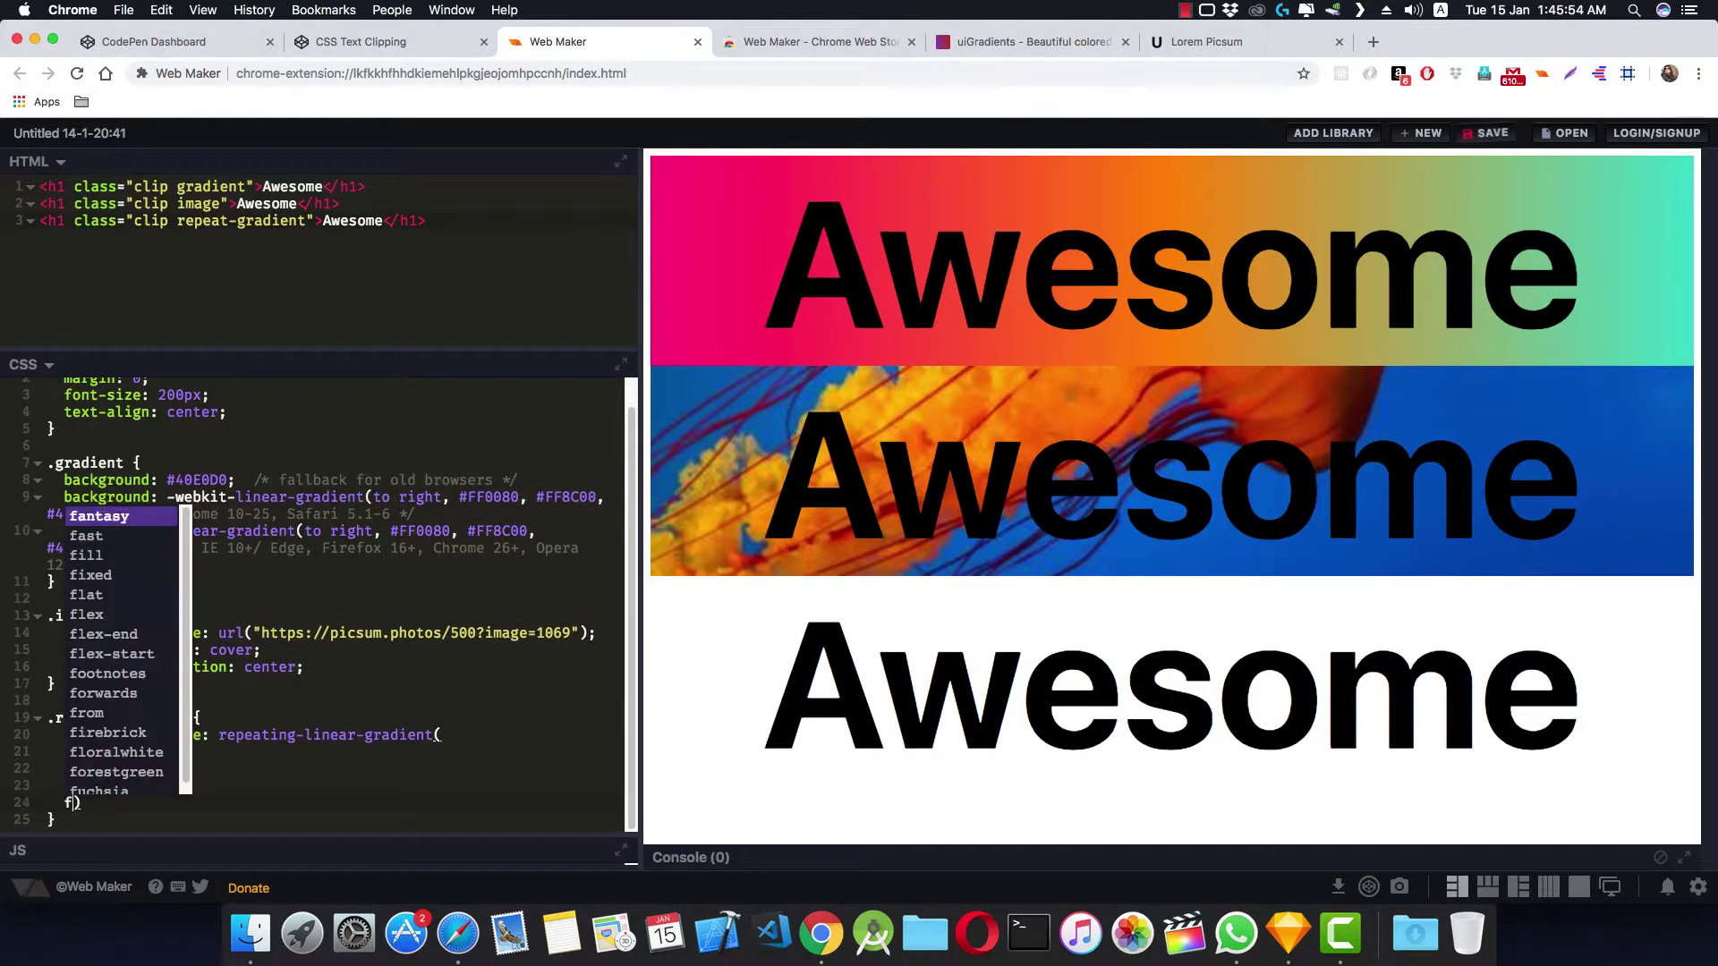
{"action": "type", "text": "irebrick 5px,"}
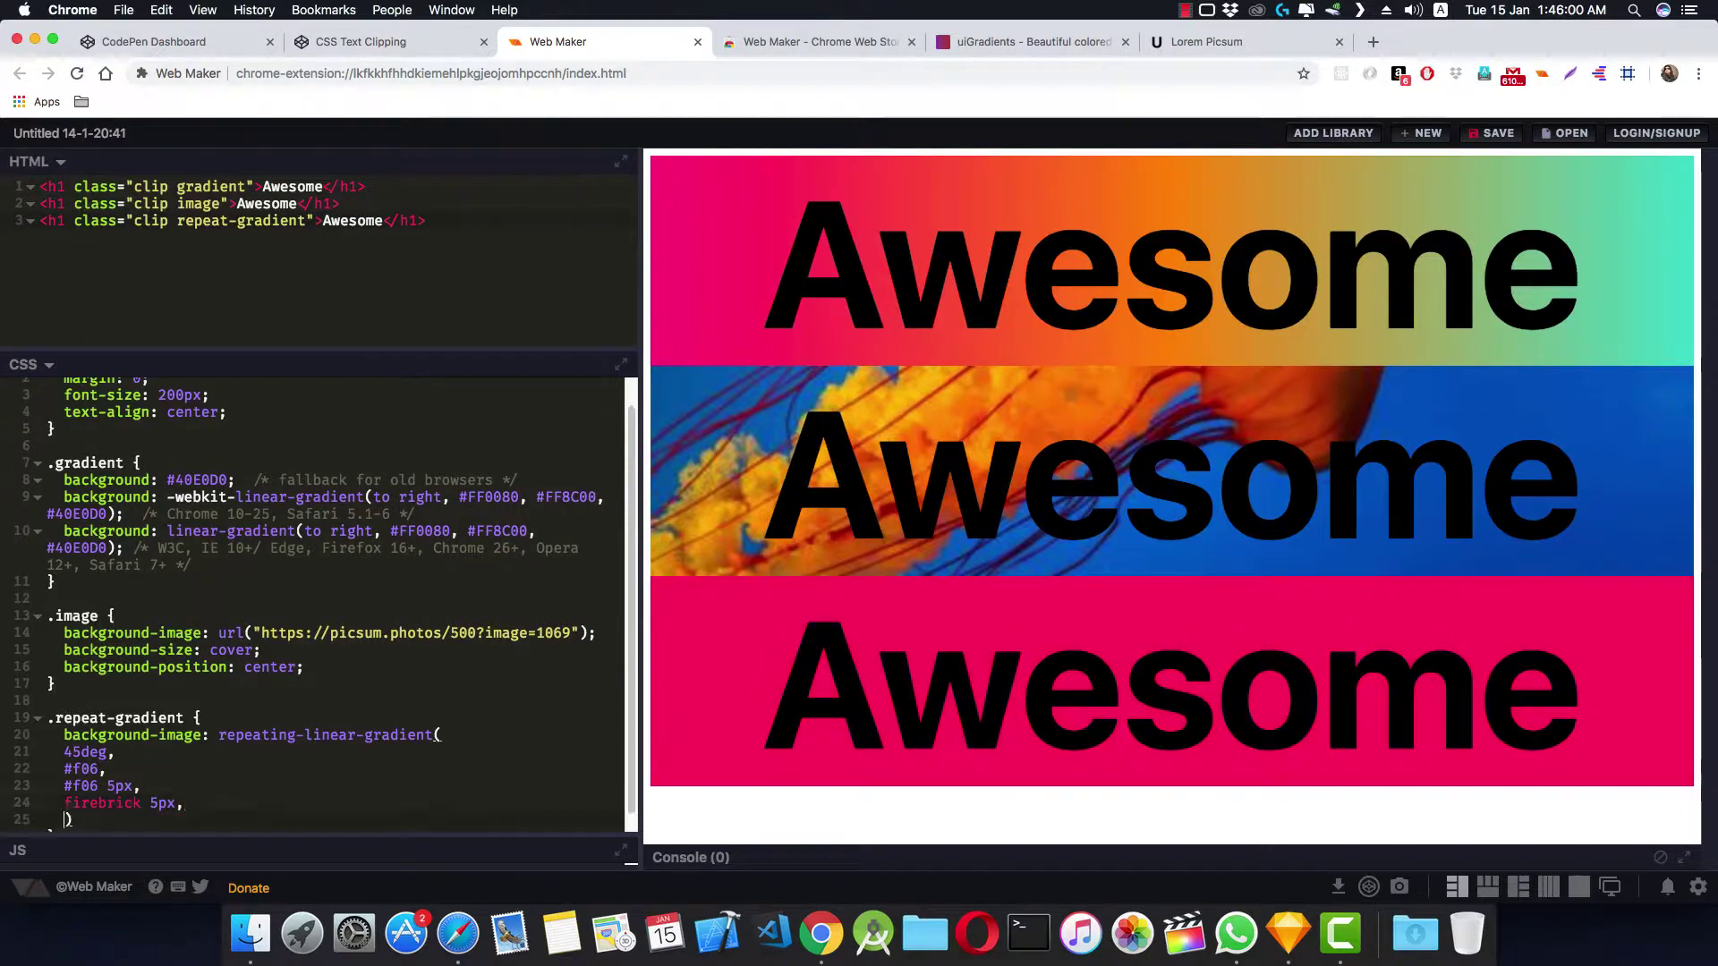
{"action": "key", "text": "BackSpace"}
{"action": "key", "text": "BackSpace"}
{"action": "key", "text": "BackSpace"}
{"action": "type", "text": "irebrick"}
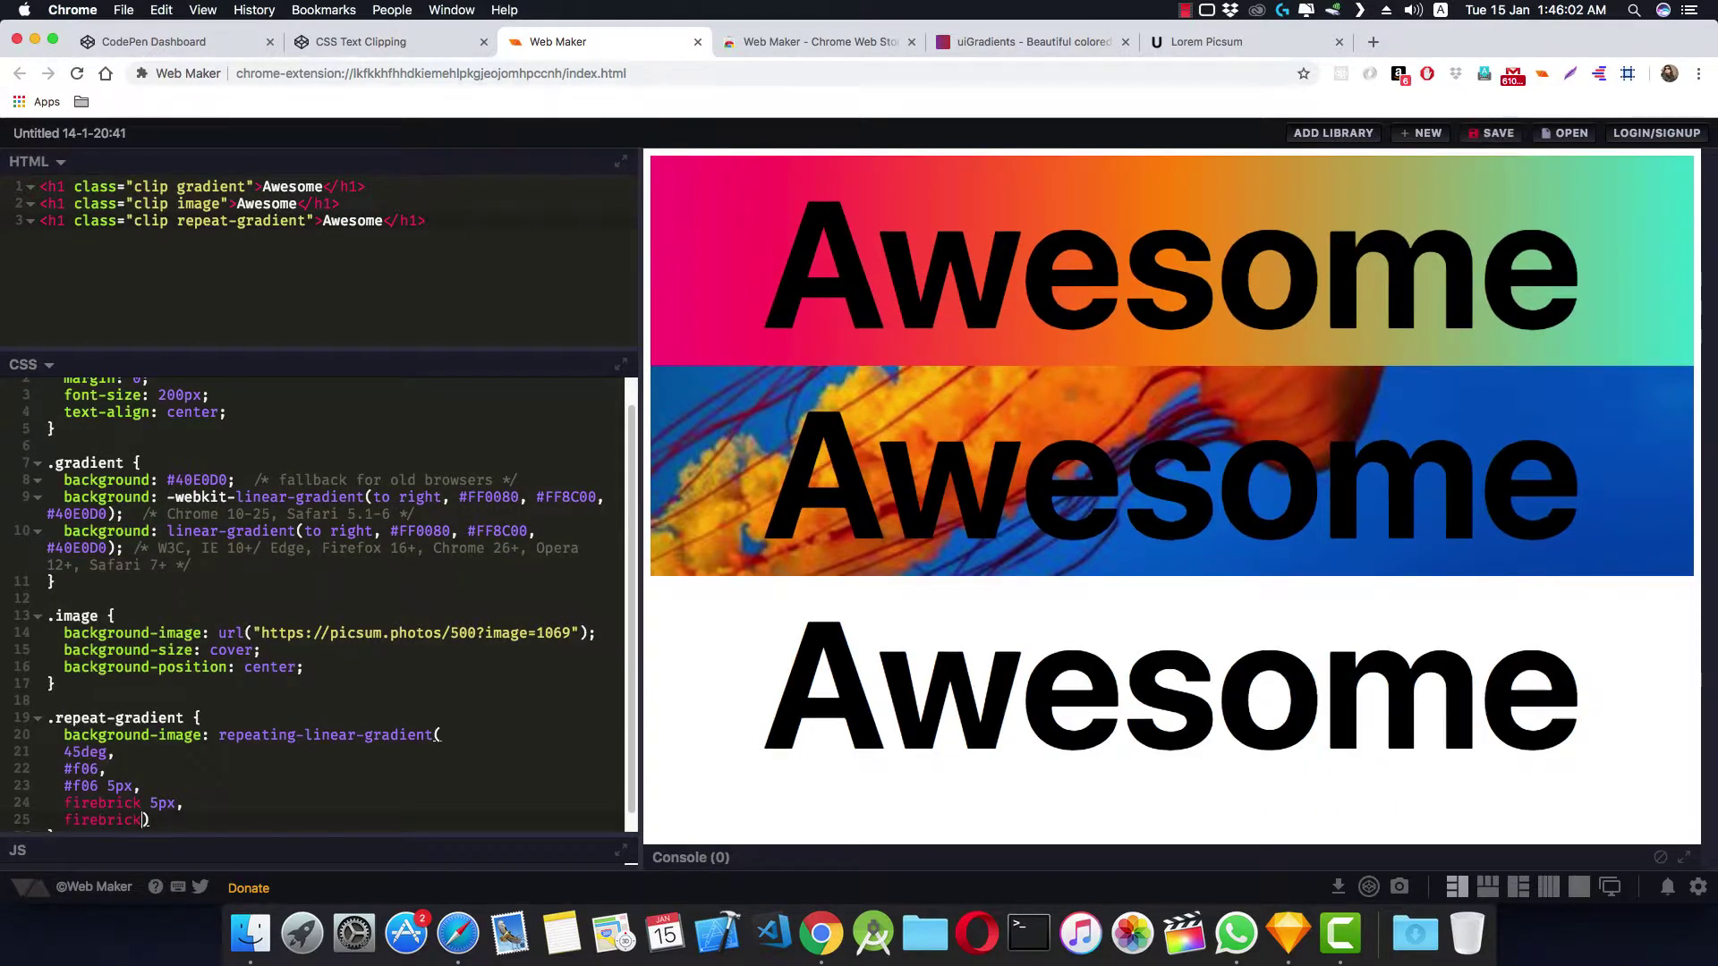
{"action": "type", "text": "10px,"}
{"action": "key", "text": "Return"}
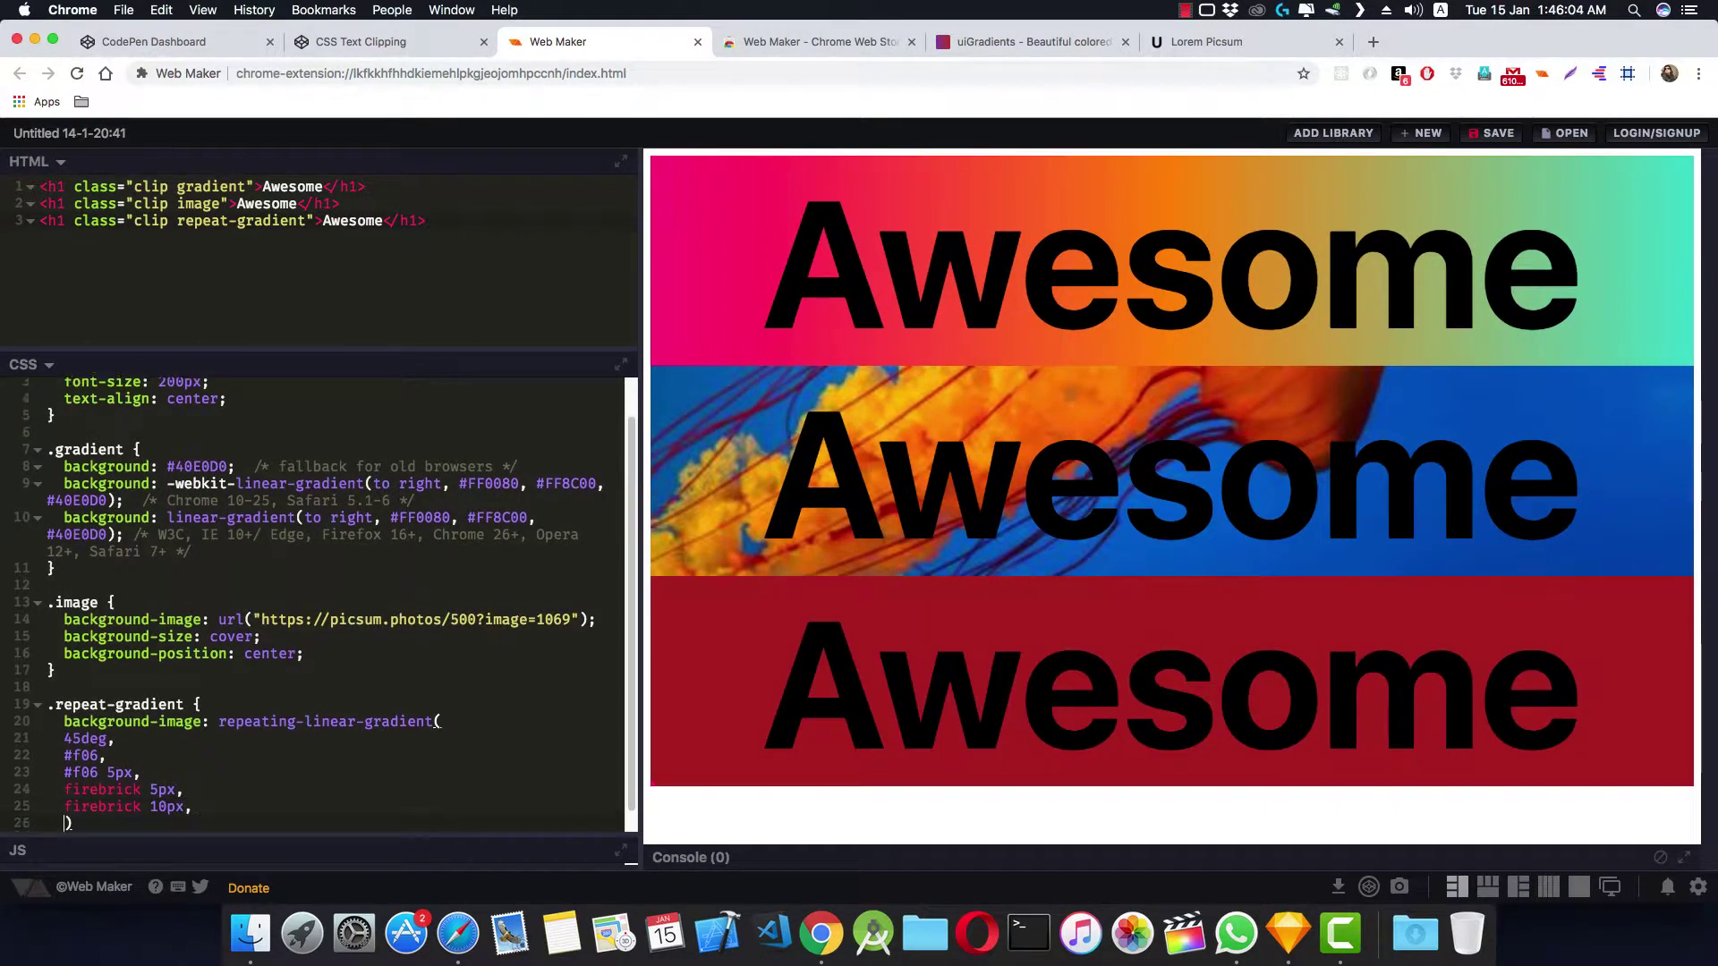
{"action": "type", "text": "gold"}
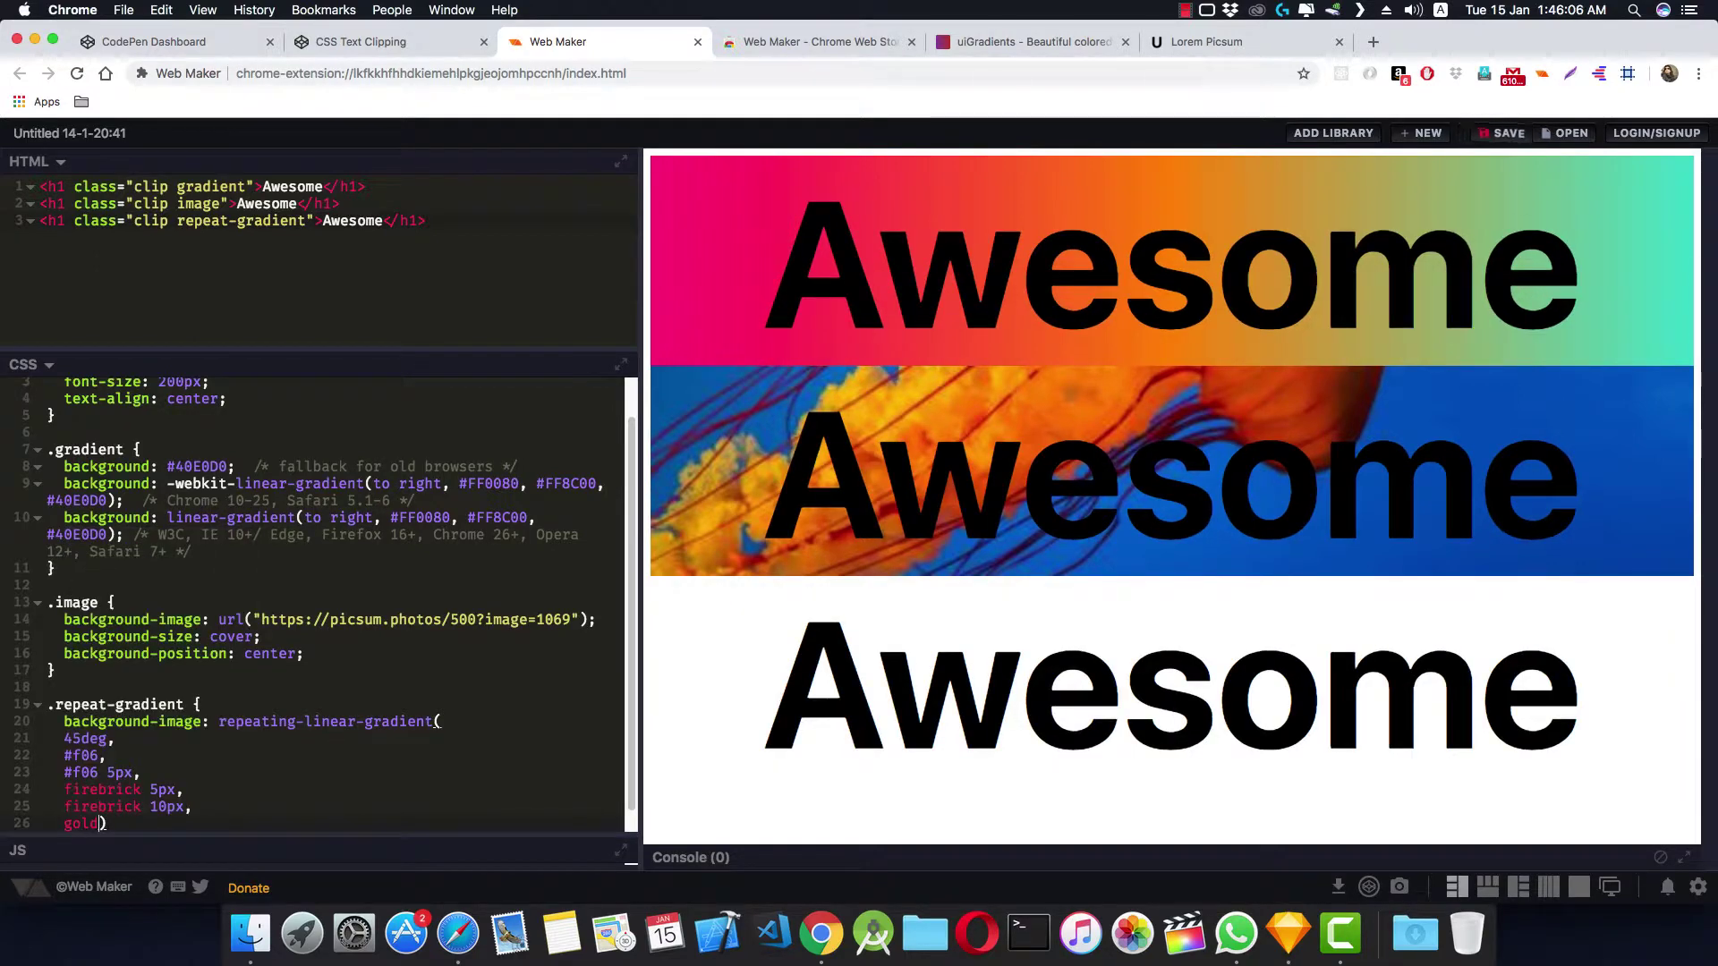
{"action": "type", "text": " 1"}
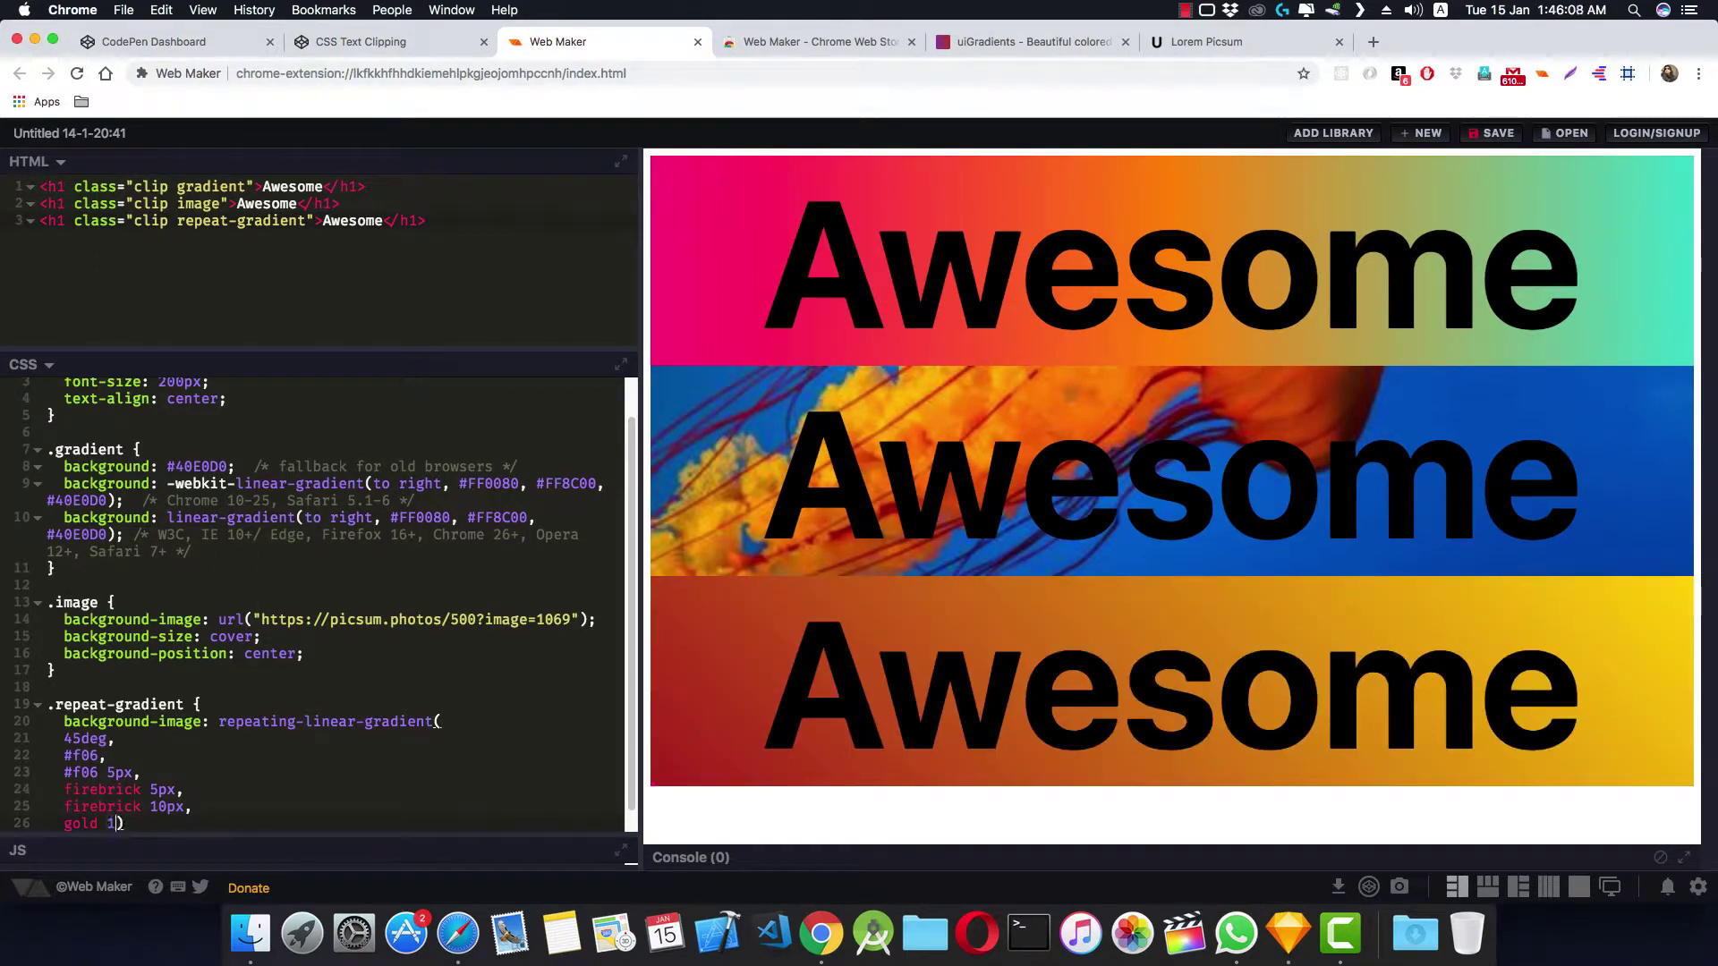
{"action": "type", "text": "0px,"}
{"action": "key", "text": "Return"}
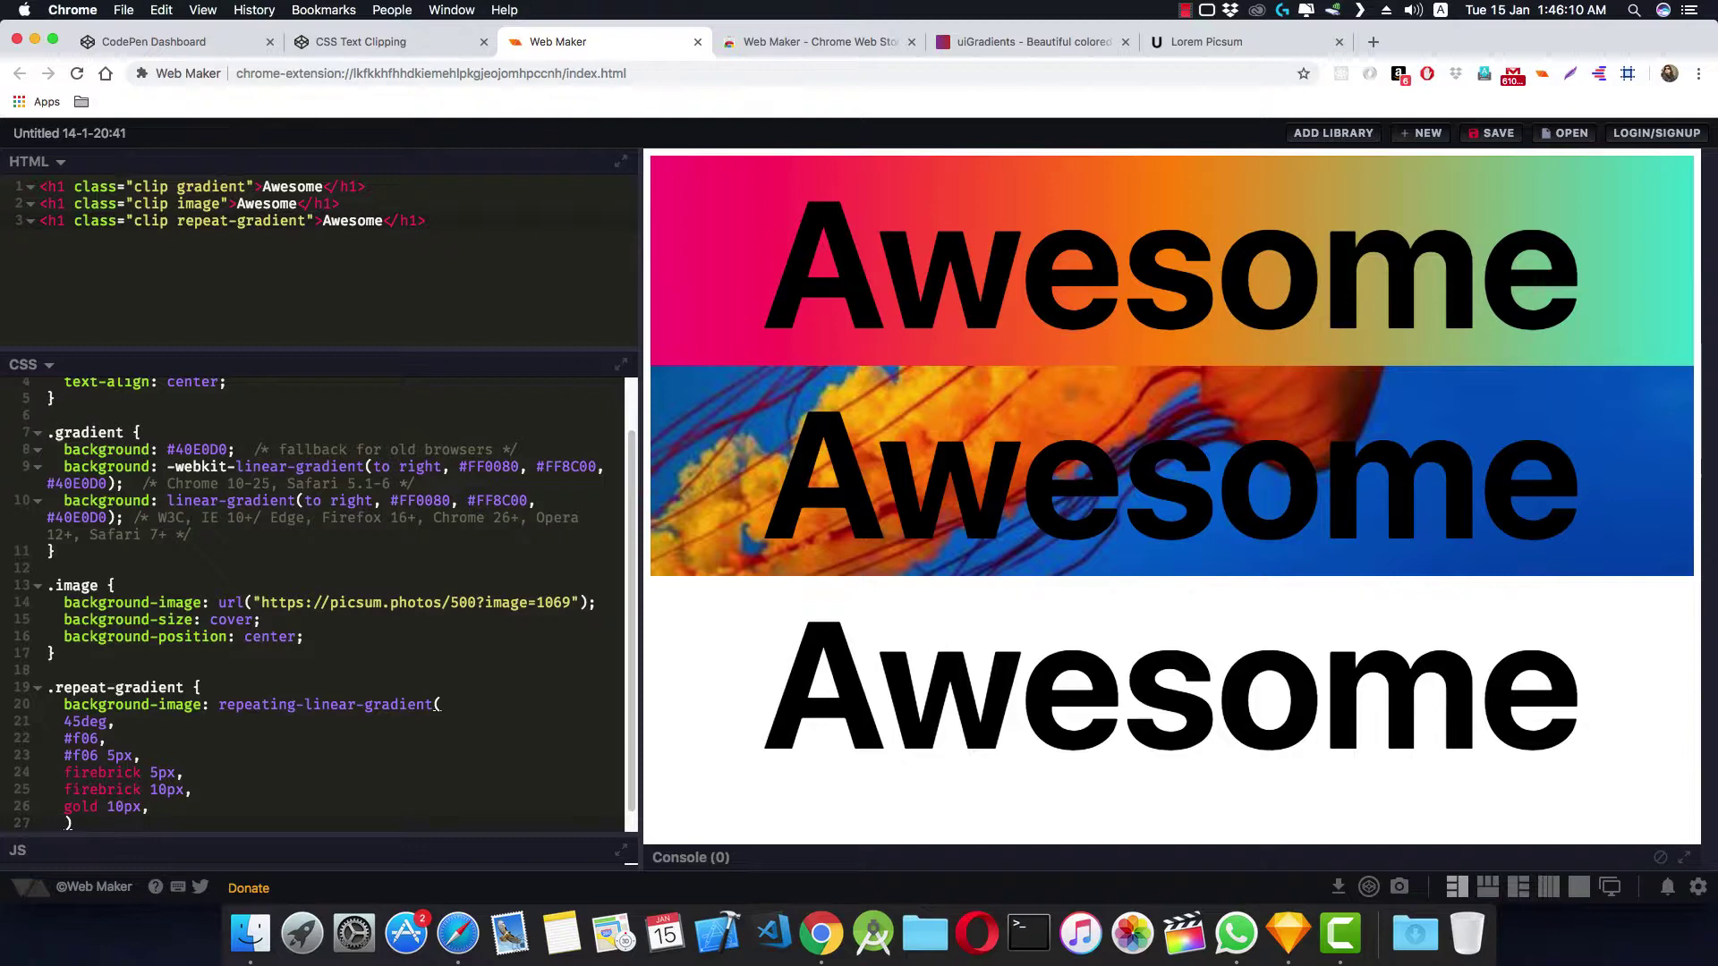
{"action": "type", "text": "gold 1"}
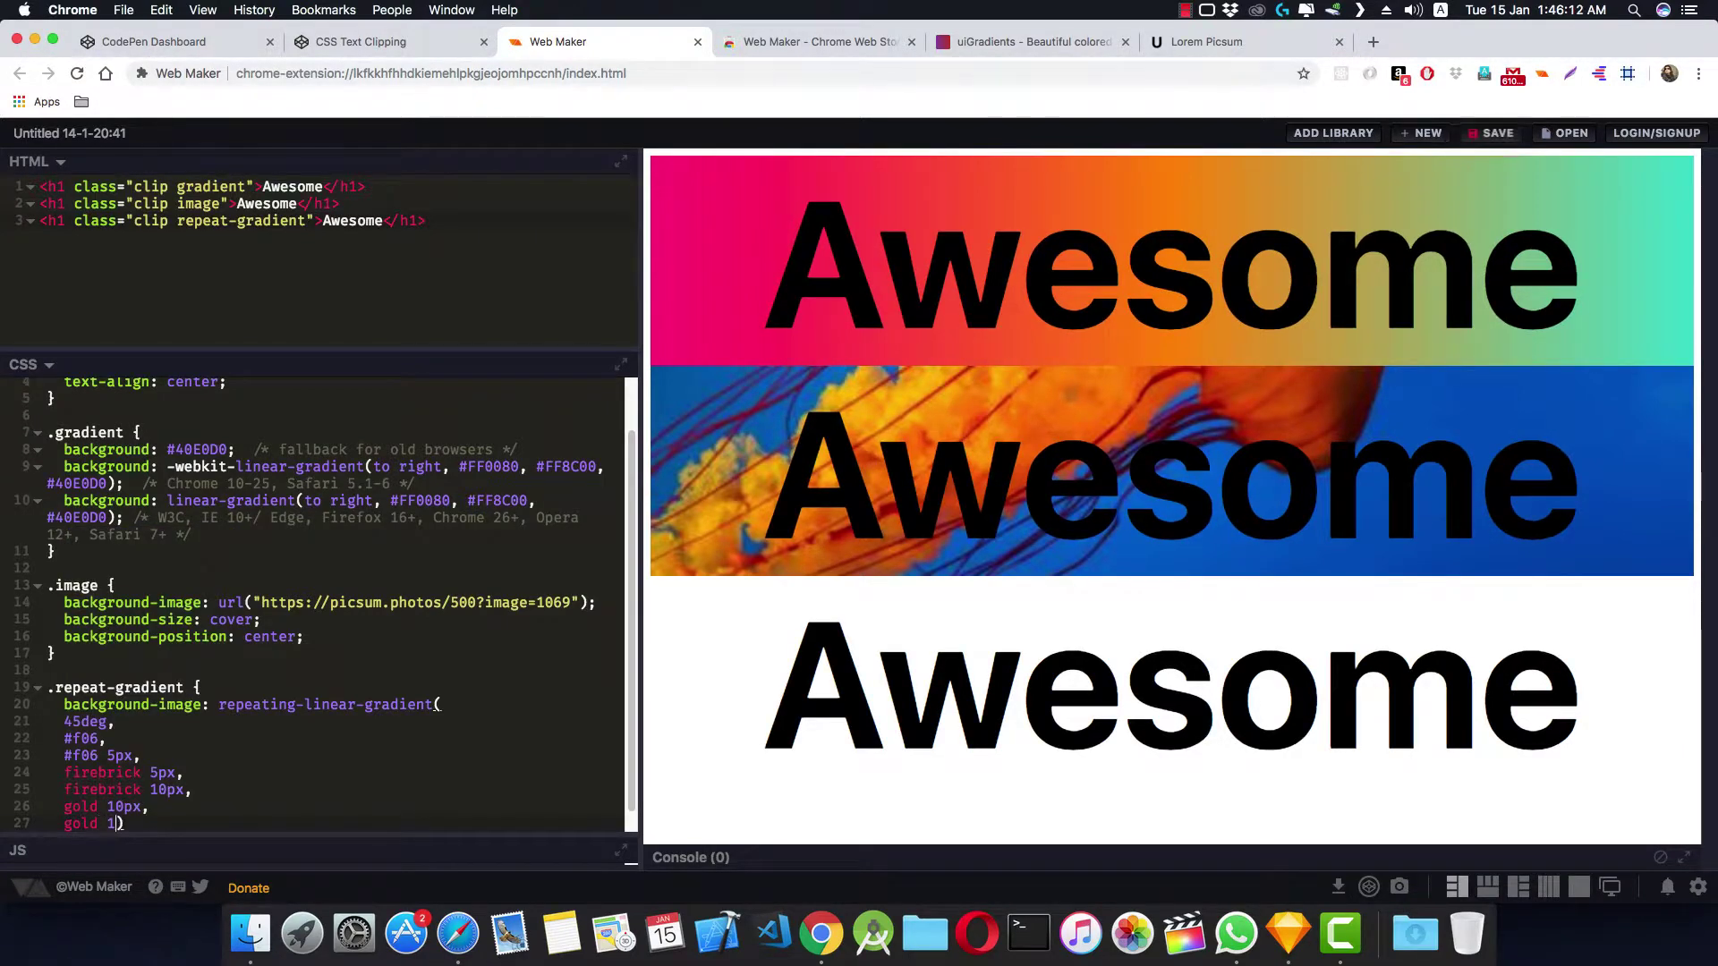
{"action": "type", "text": "5px,"}
Add gold 15px, blueviolet 15px and blueviolet 20px colour stops
{"action": "key", "text": "Return"}
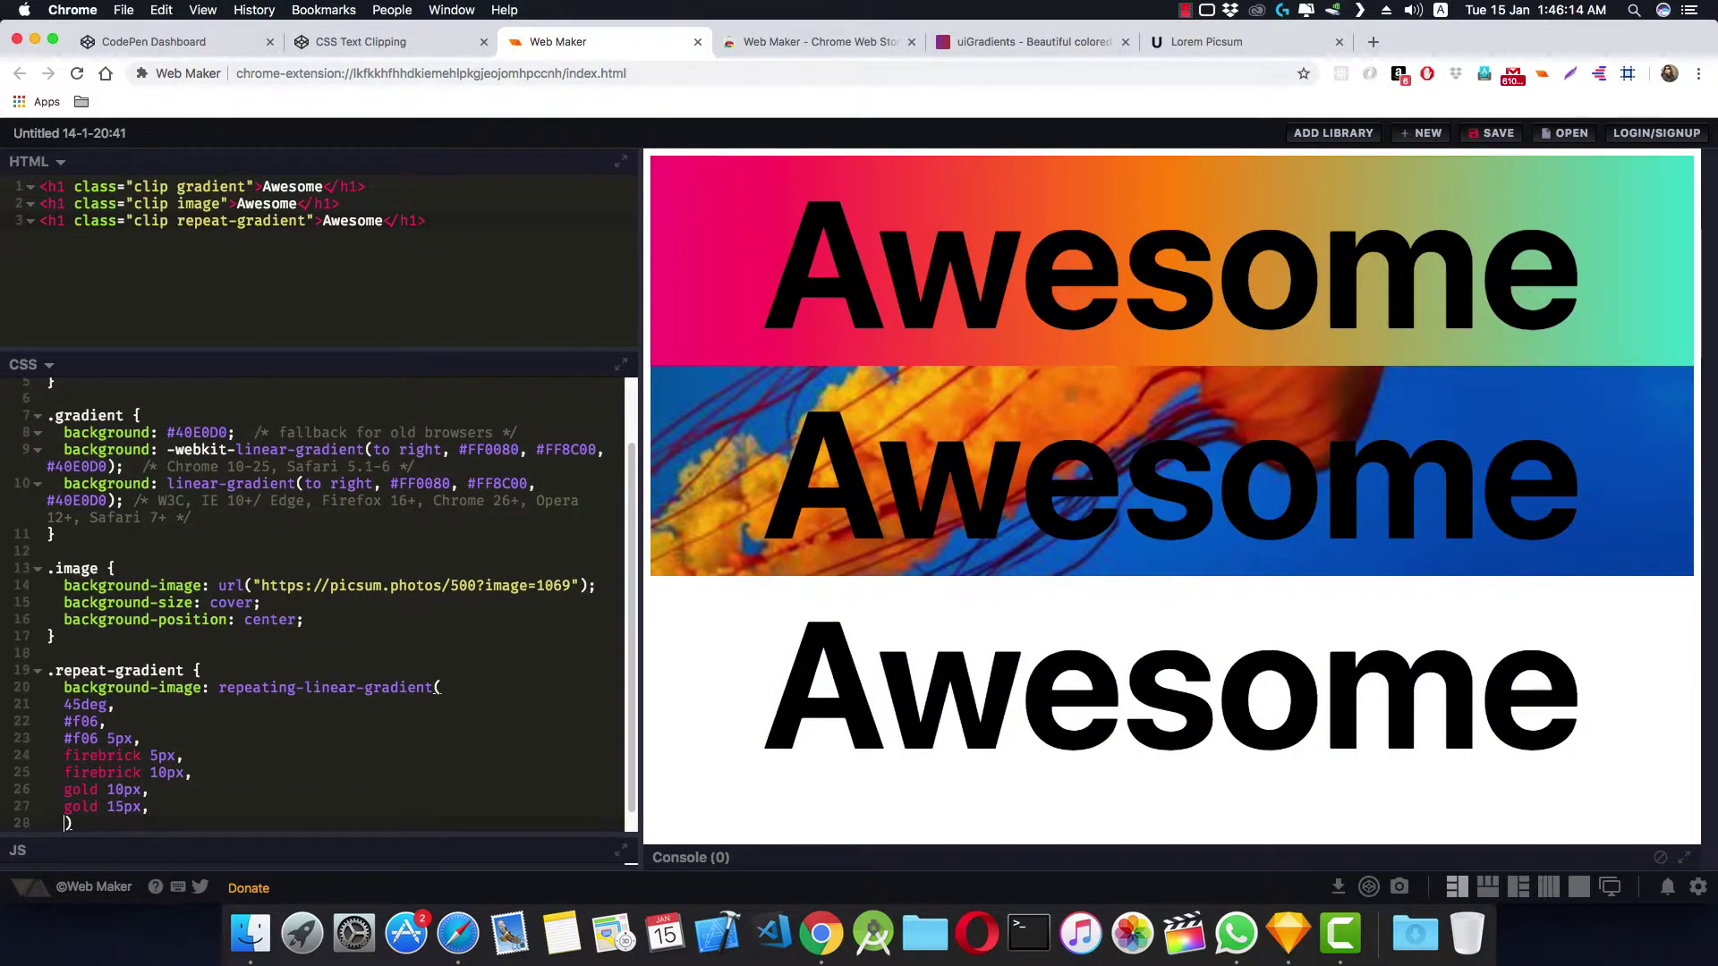
{"action": "type", "text": "bl"}
{"action": "key", "text": "Down"}
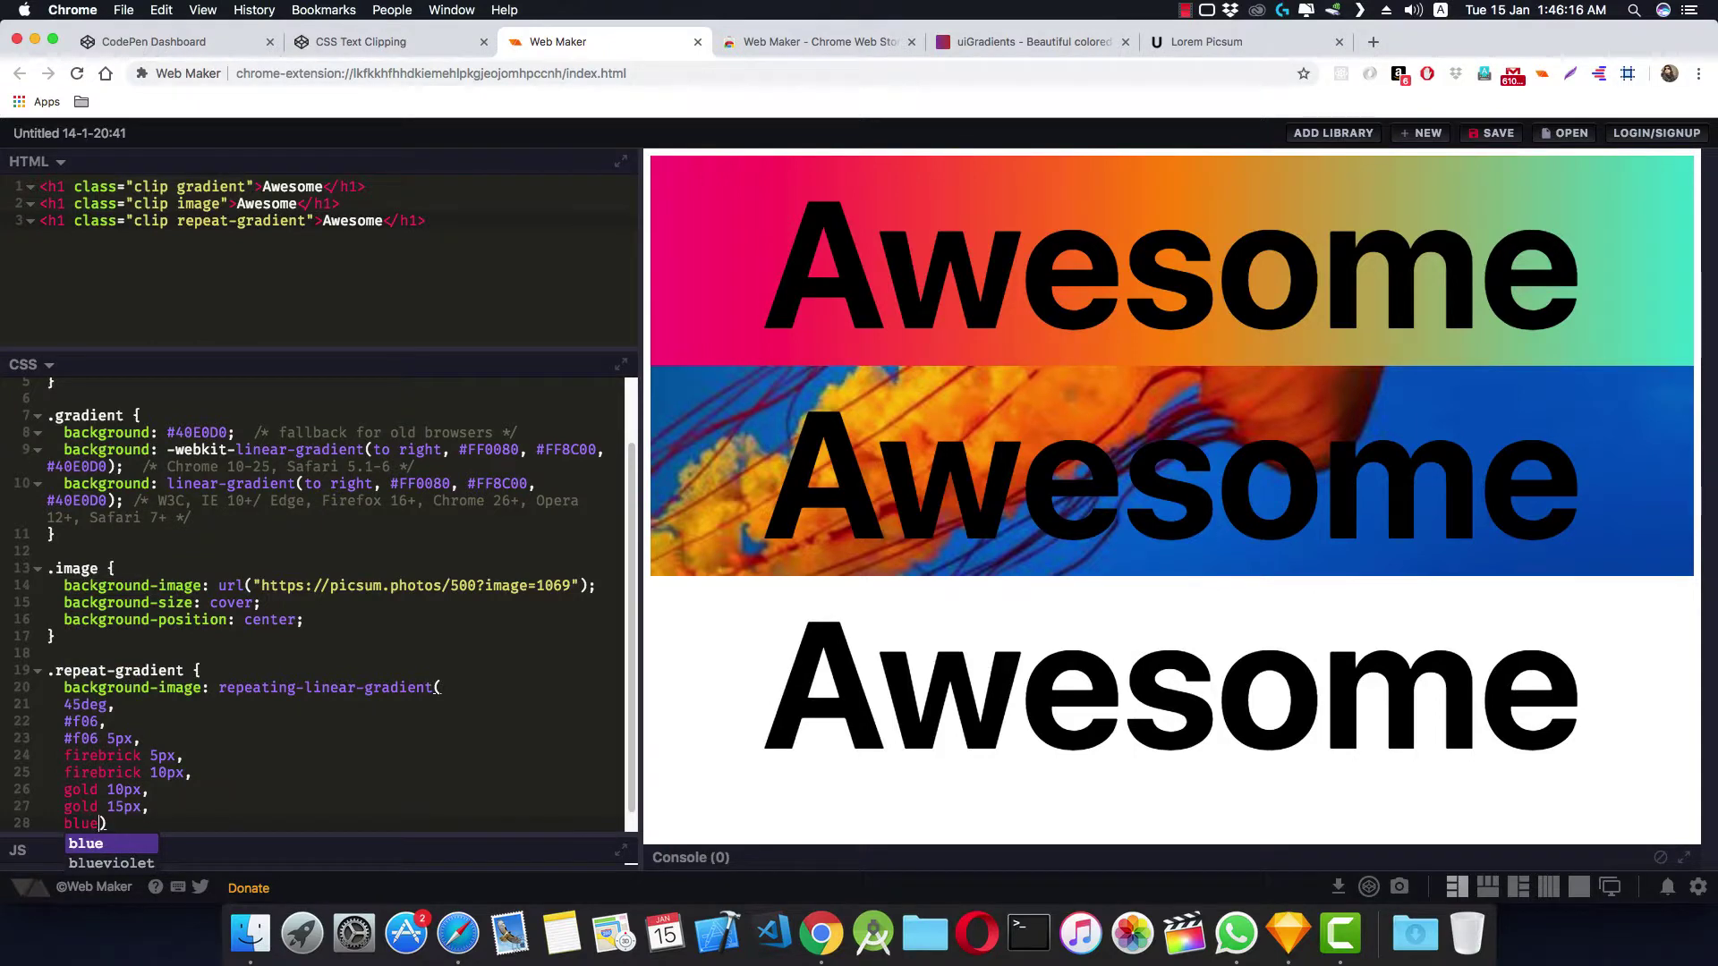
{"action": "key", "text": "Return"}
{"action": "type", "text": "15px"}
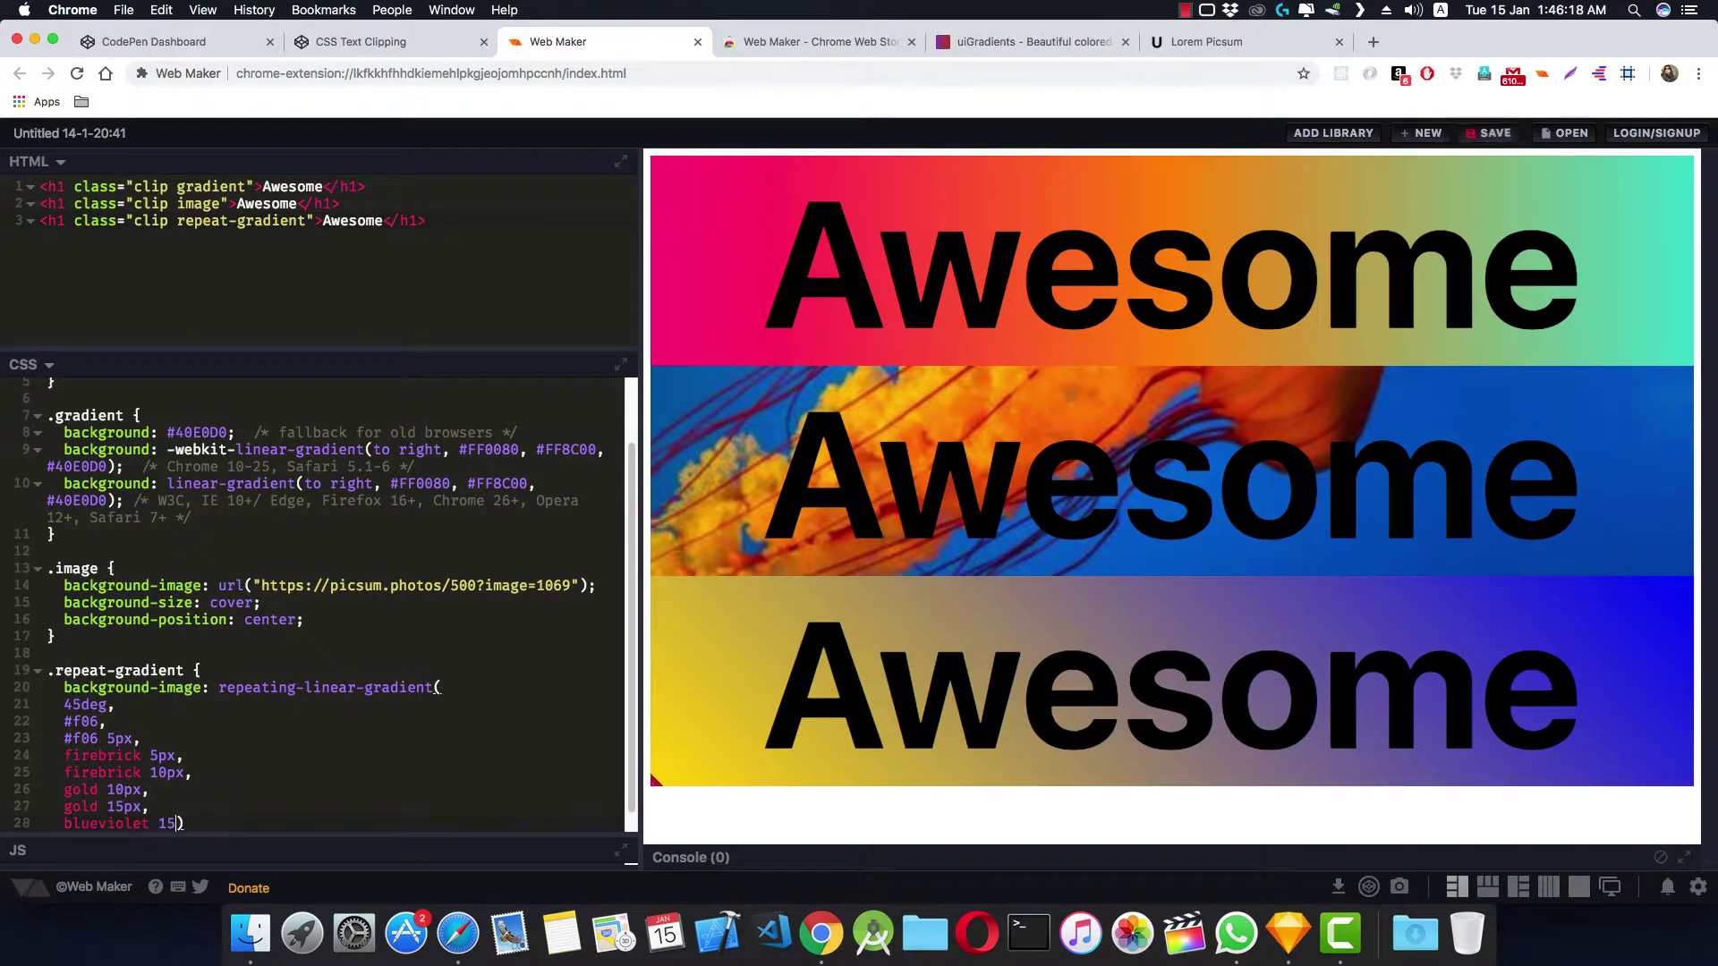
{"action": "type", "text": ","}
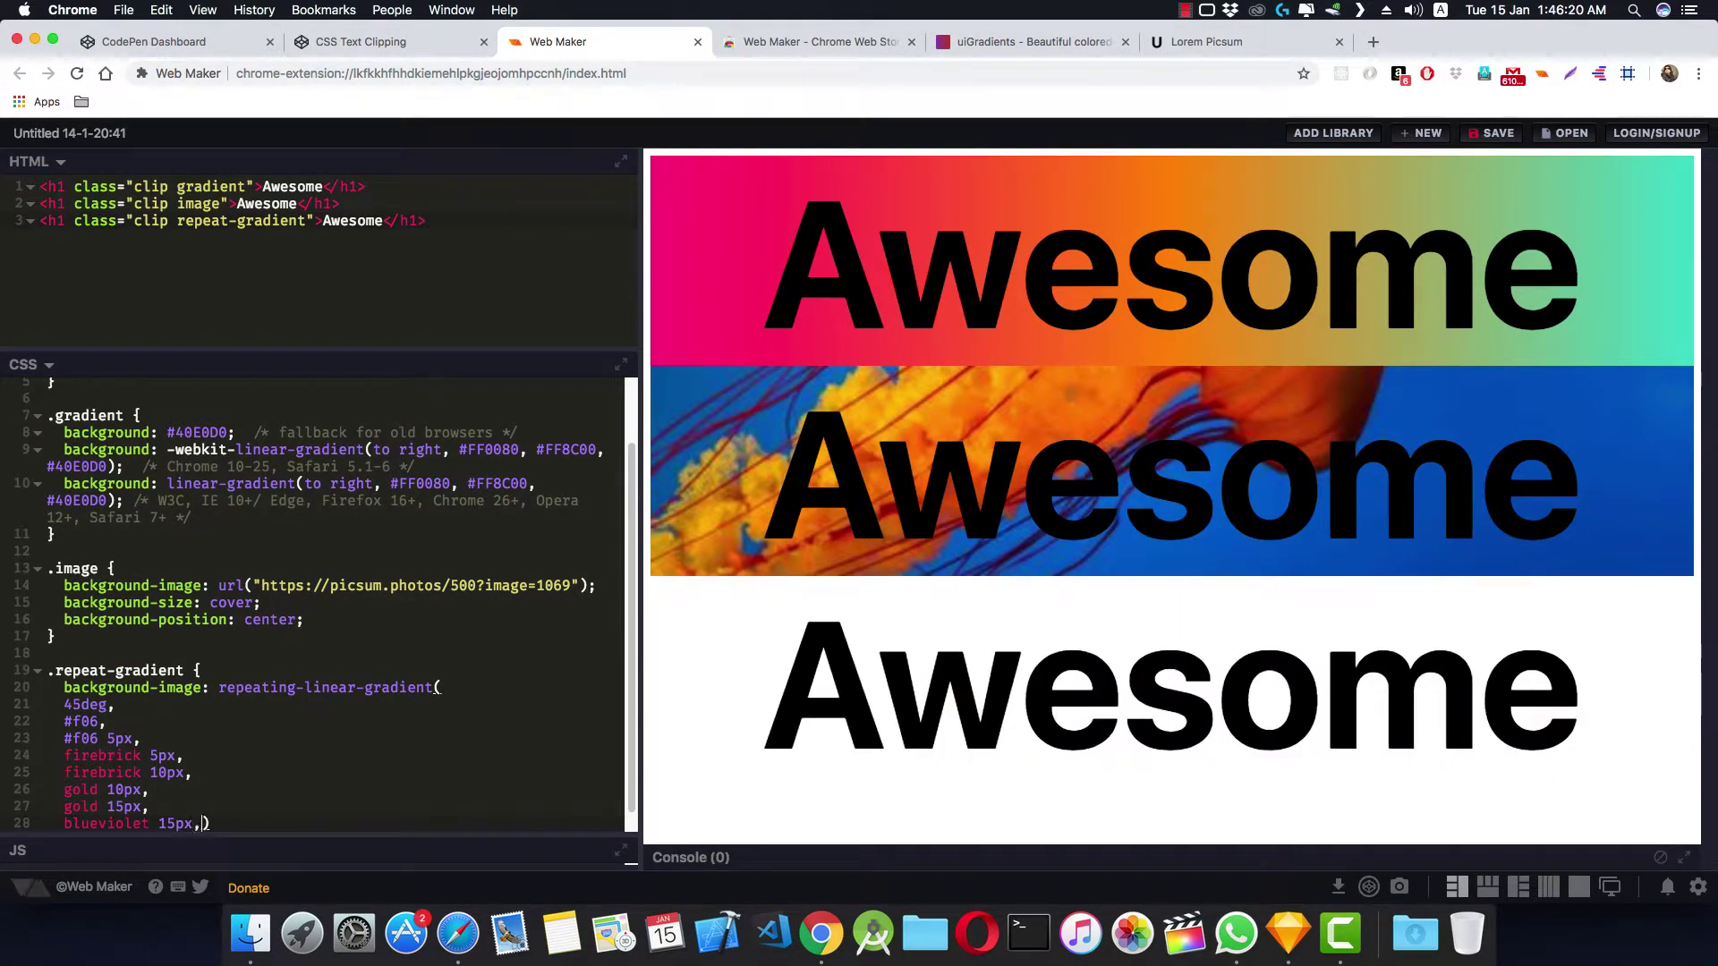
{"action": "key", "text": "Return"}
{"action": "type", "text": "bl"}
{"action": "key", "text": "Down"}
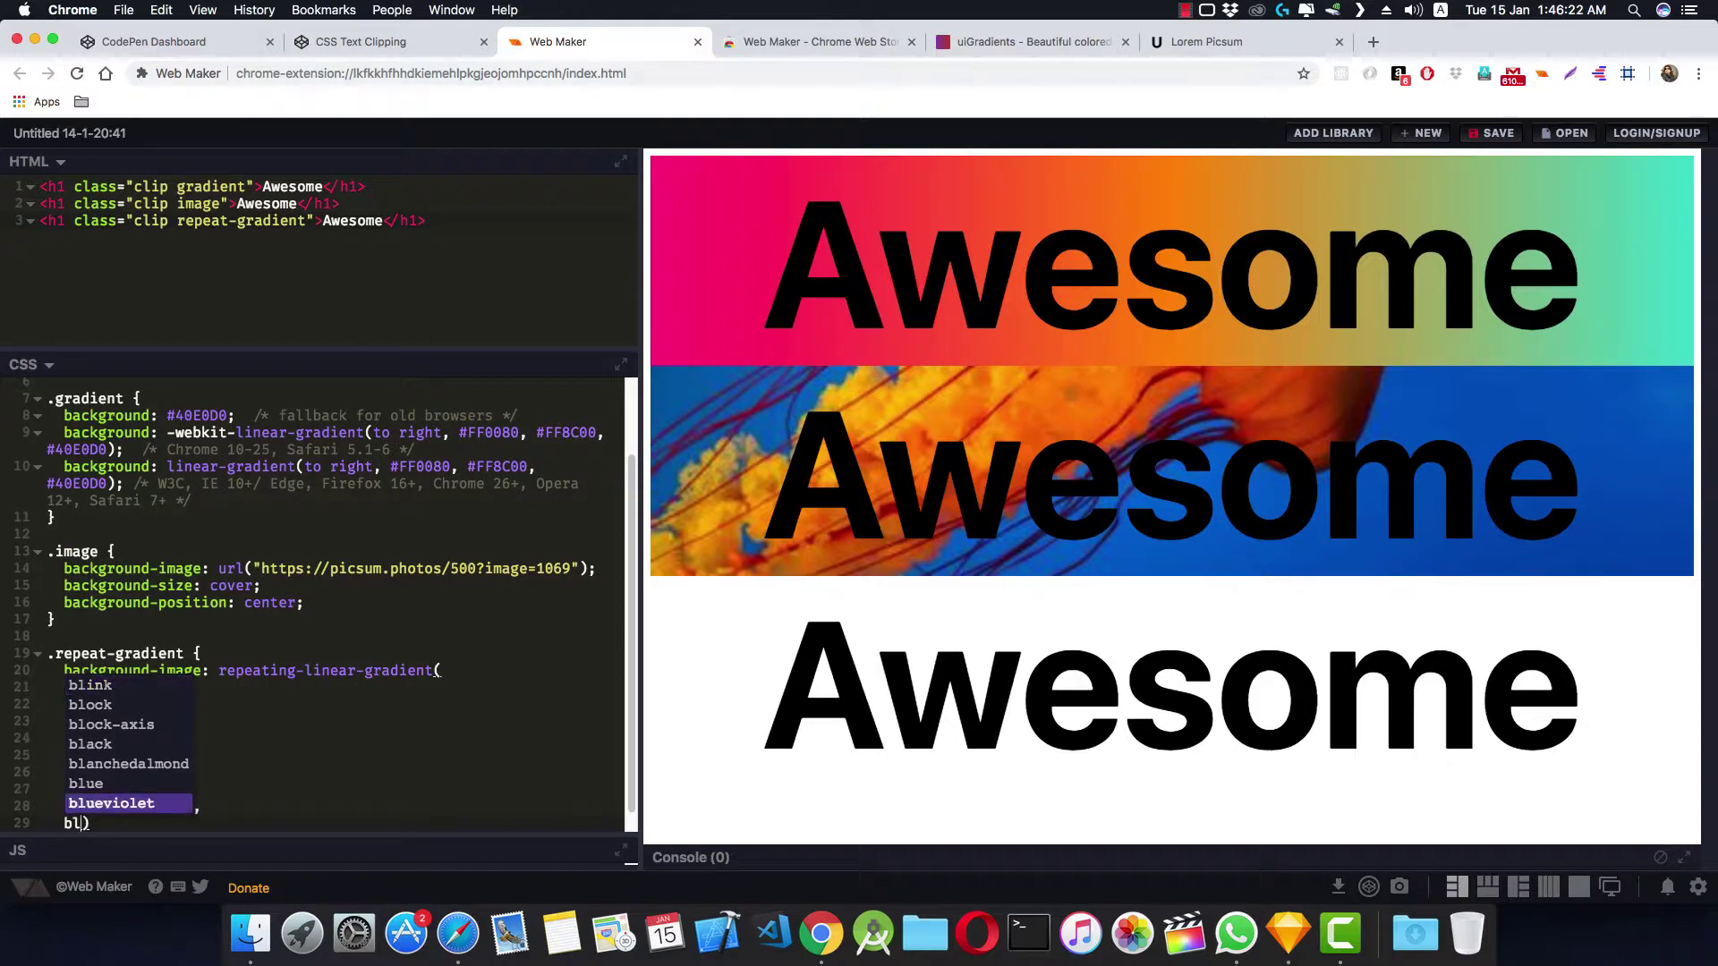
{"action": "key", "text": "Return"}
{"action": "type", "text": "20px"}
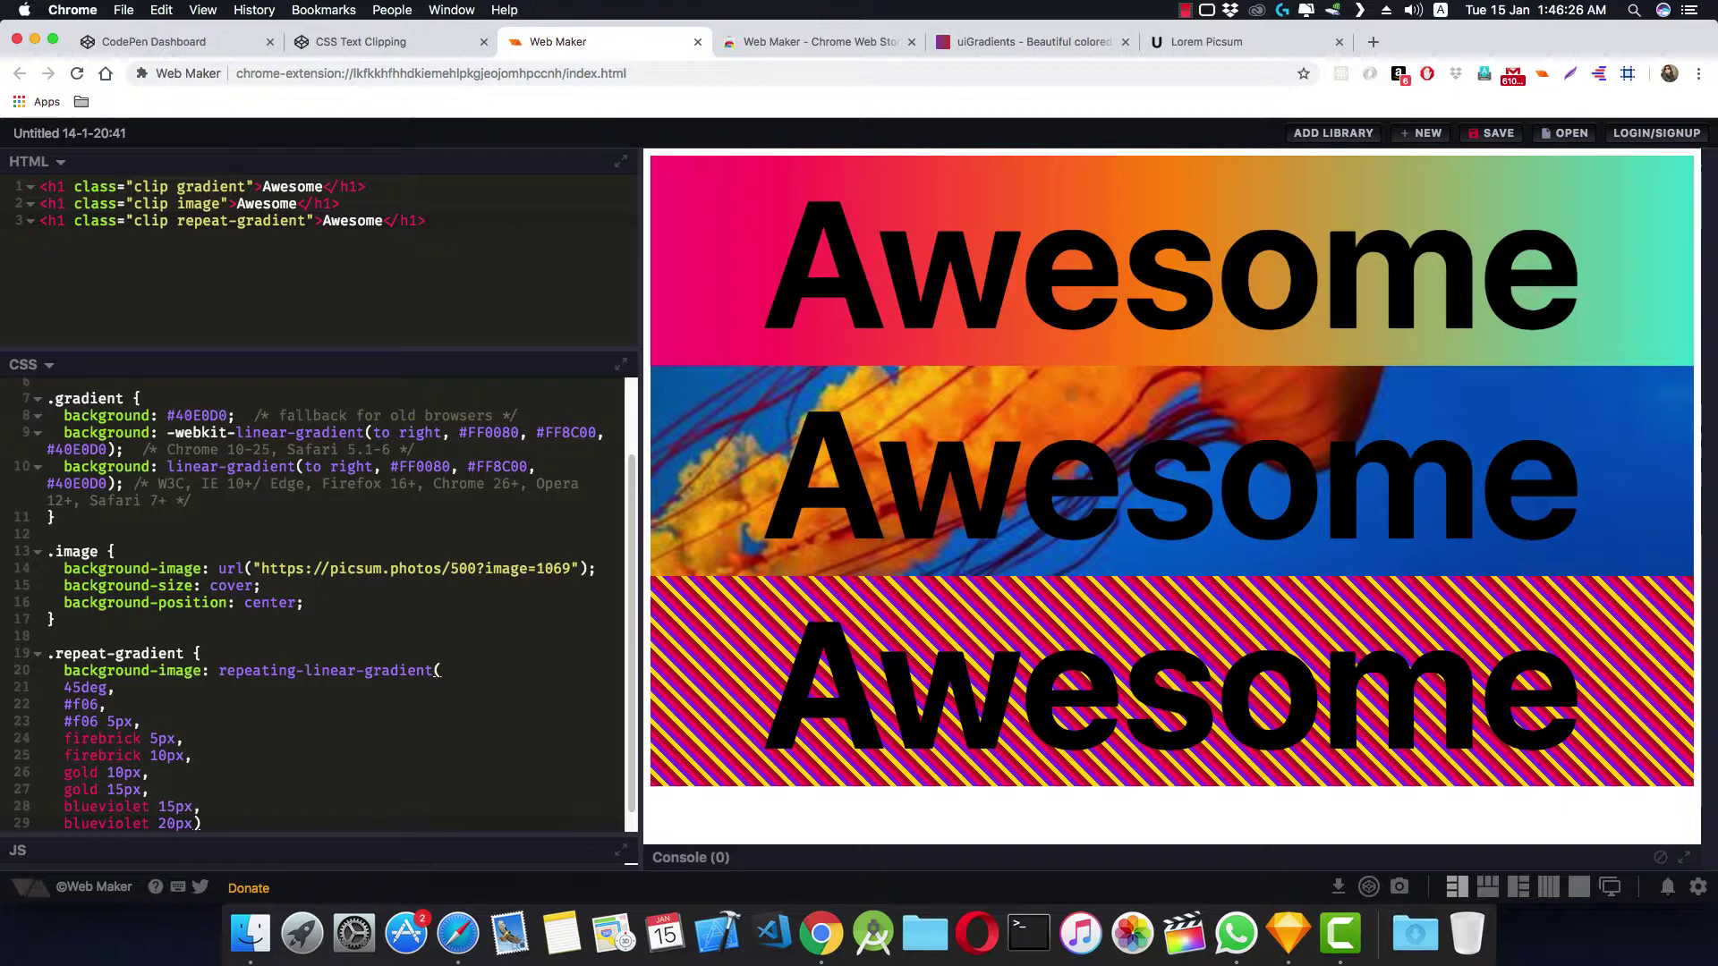
{"action": "scroll", "coordinate": [486, 627], "scroll_direction": "down", "scroll_amount": 1}
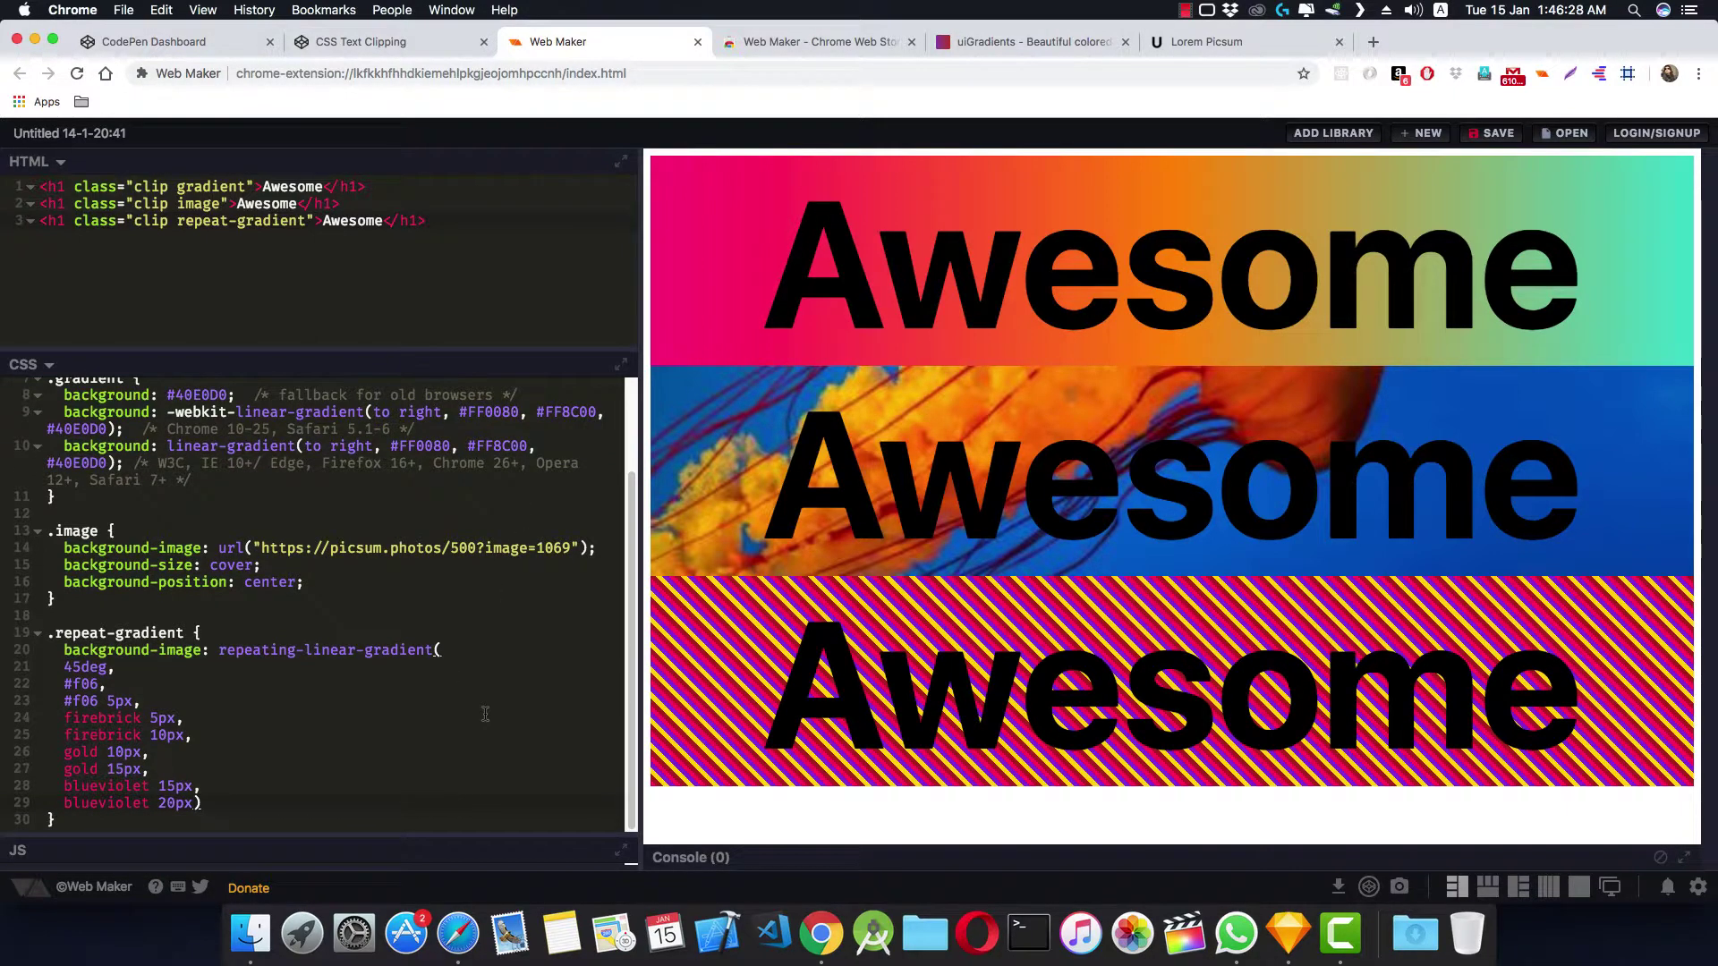
{"action": "type", "text": ";"}
Add a .clip rule with background-clip: text and -webkit-background-clip: text
{"action": "key", "text": "Down"}
{"action": "key", "text": "Return"}
{"action": "key", "text": "Return"}
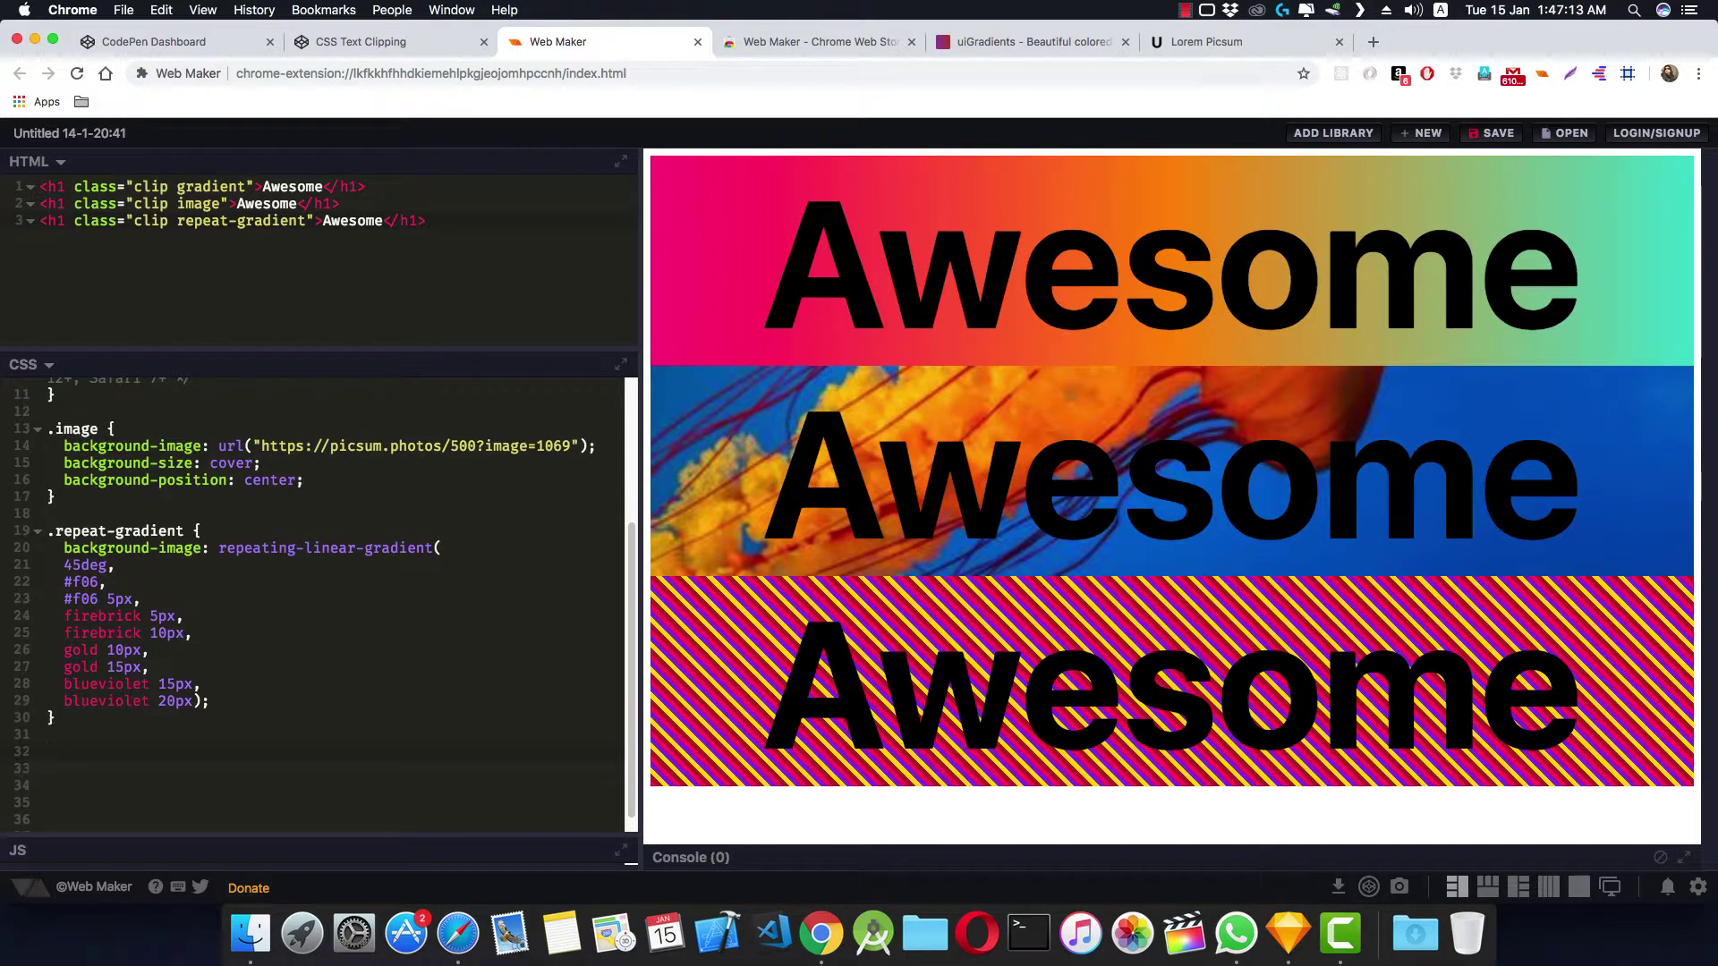
{"action": "type", "text": "clip "}
{"action": "type", "text": "{"}
{"action": "key", "text": "Return"}
{"action": "type", "text": "b"}
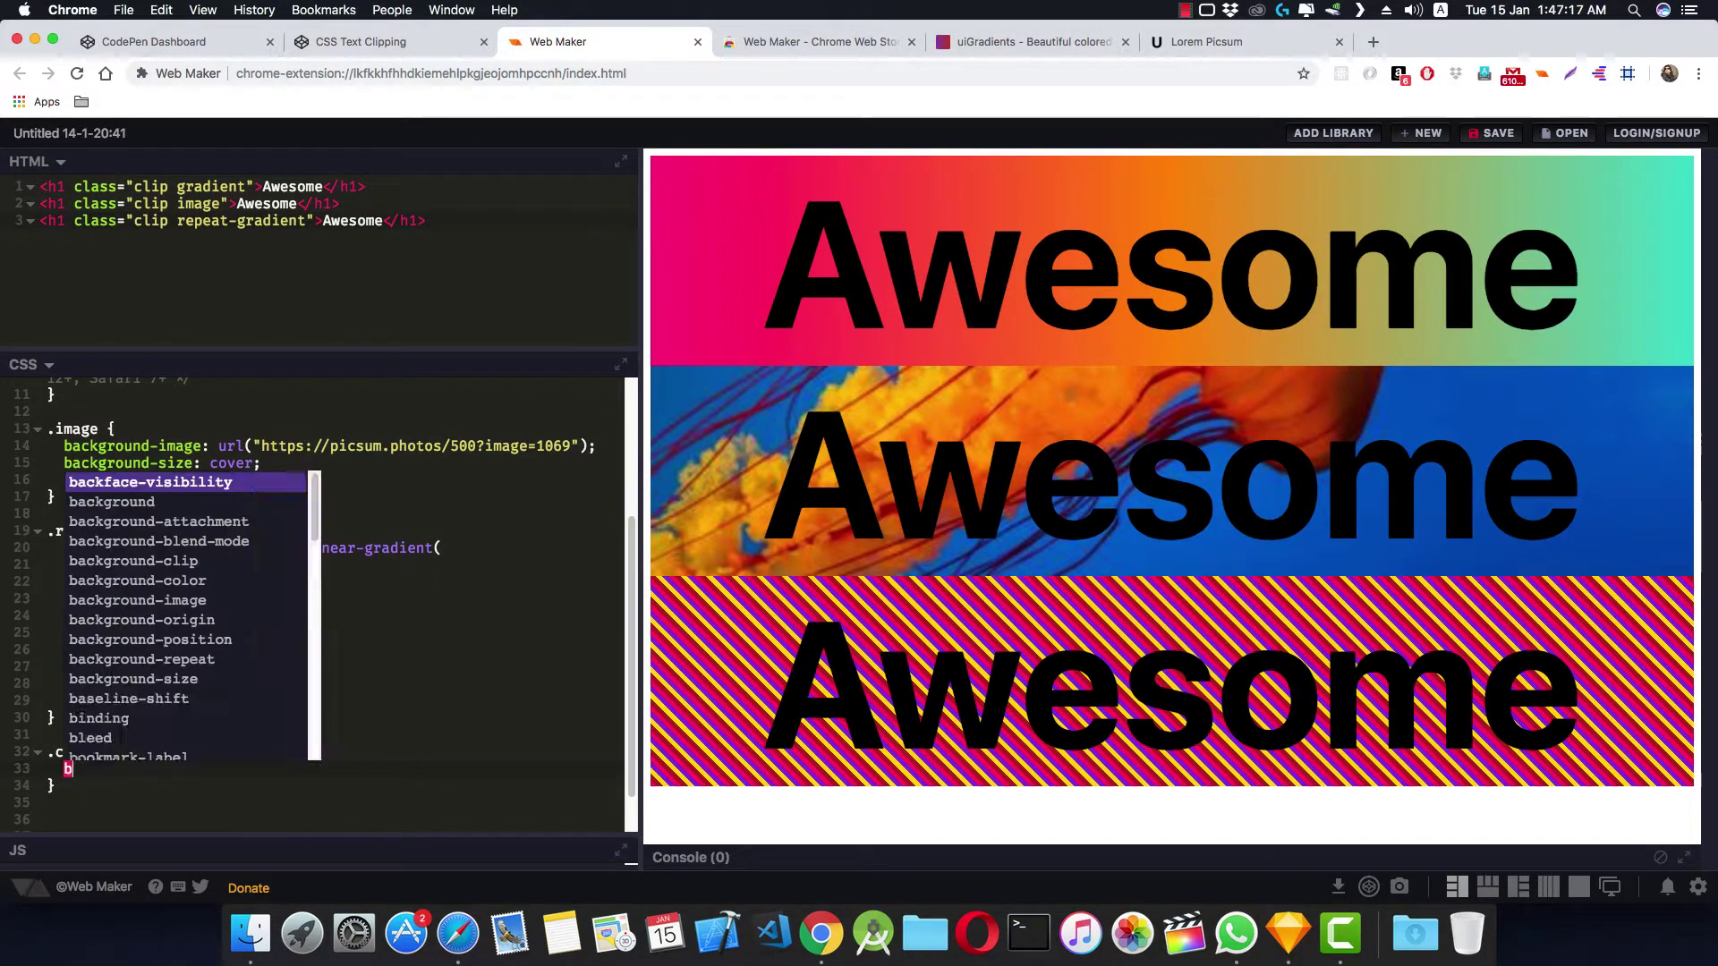
{"action": "type", "text": "ackgr"}
{"action": "key", "text": "Down"}
{"action": "key", "text": "Down"}
{"action": "key", "text": "Down"}
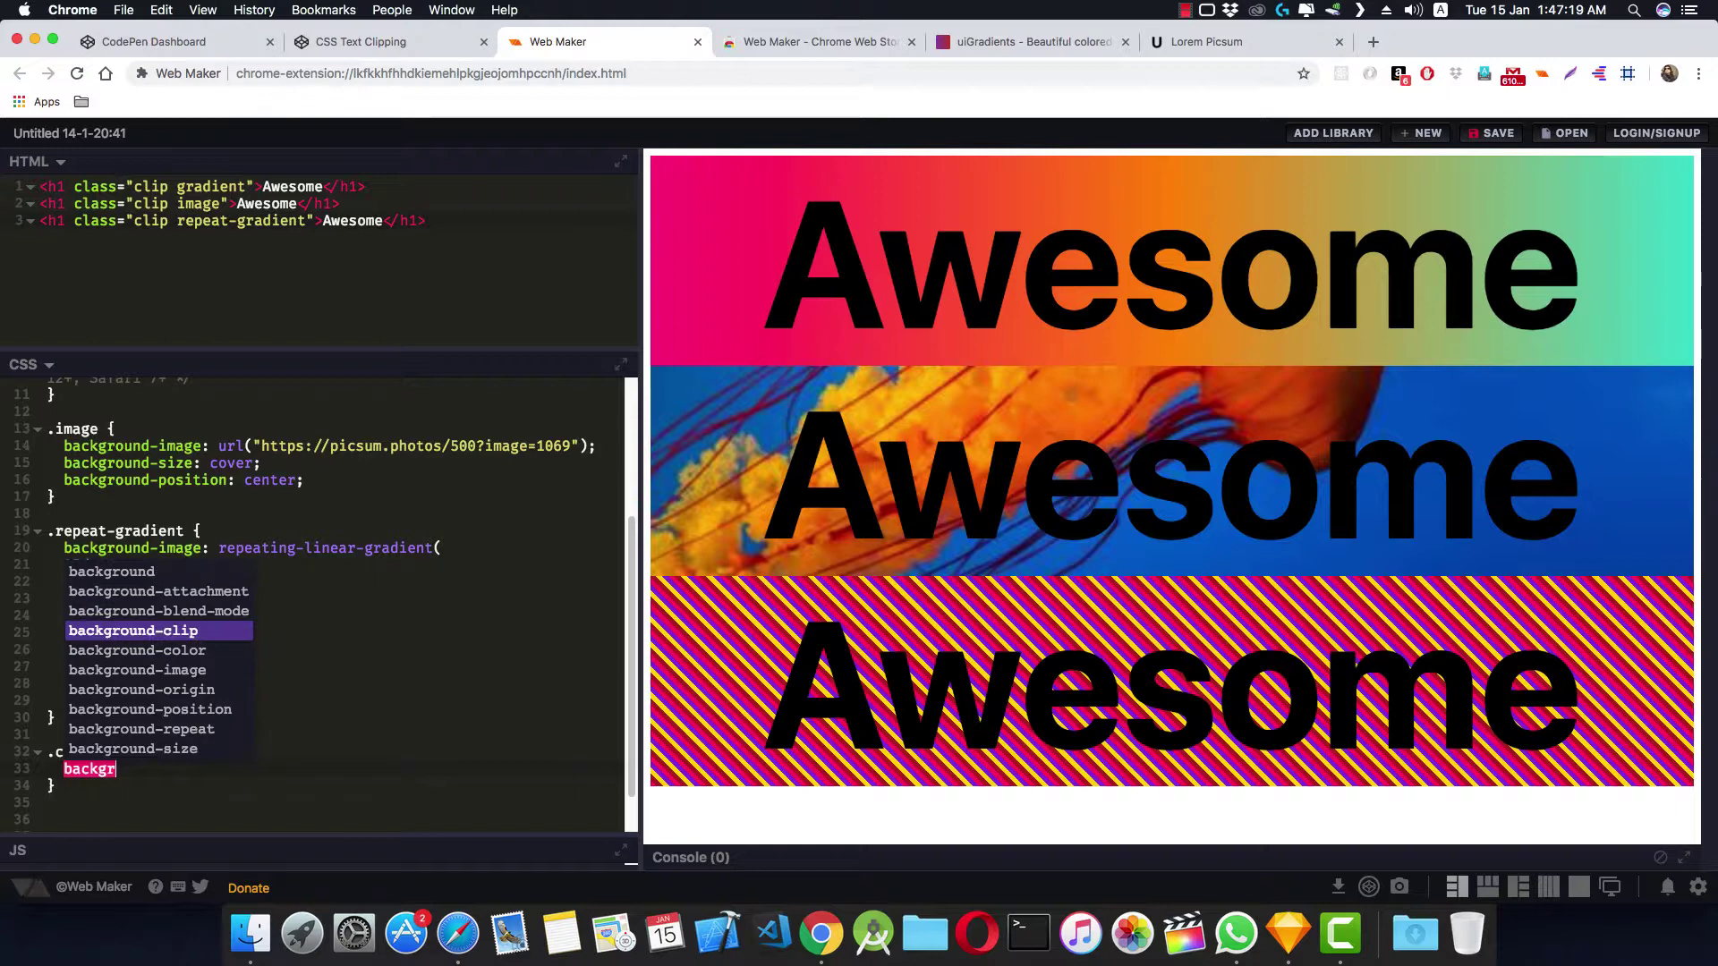
{"action": "key", "text": "Return"}
{"action": "type", "text": ": te"}
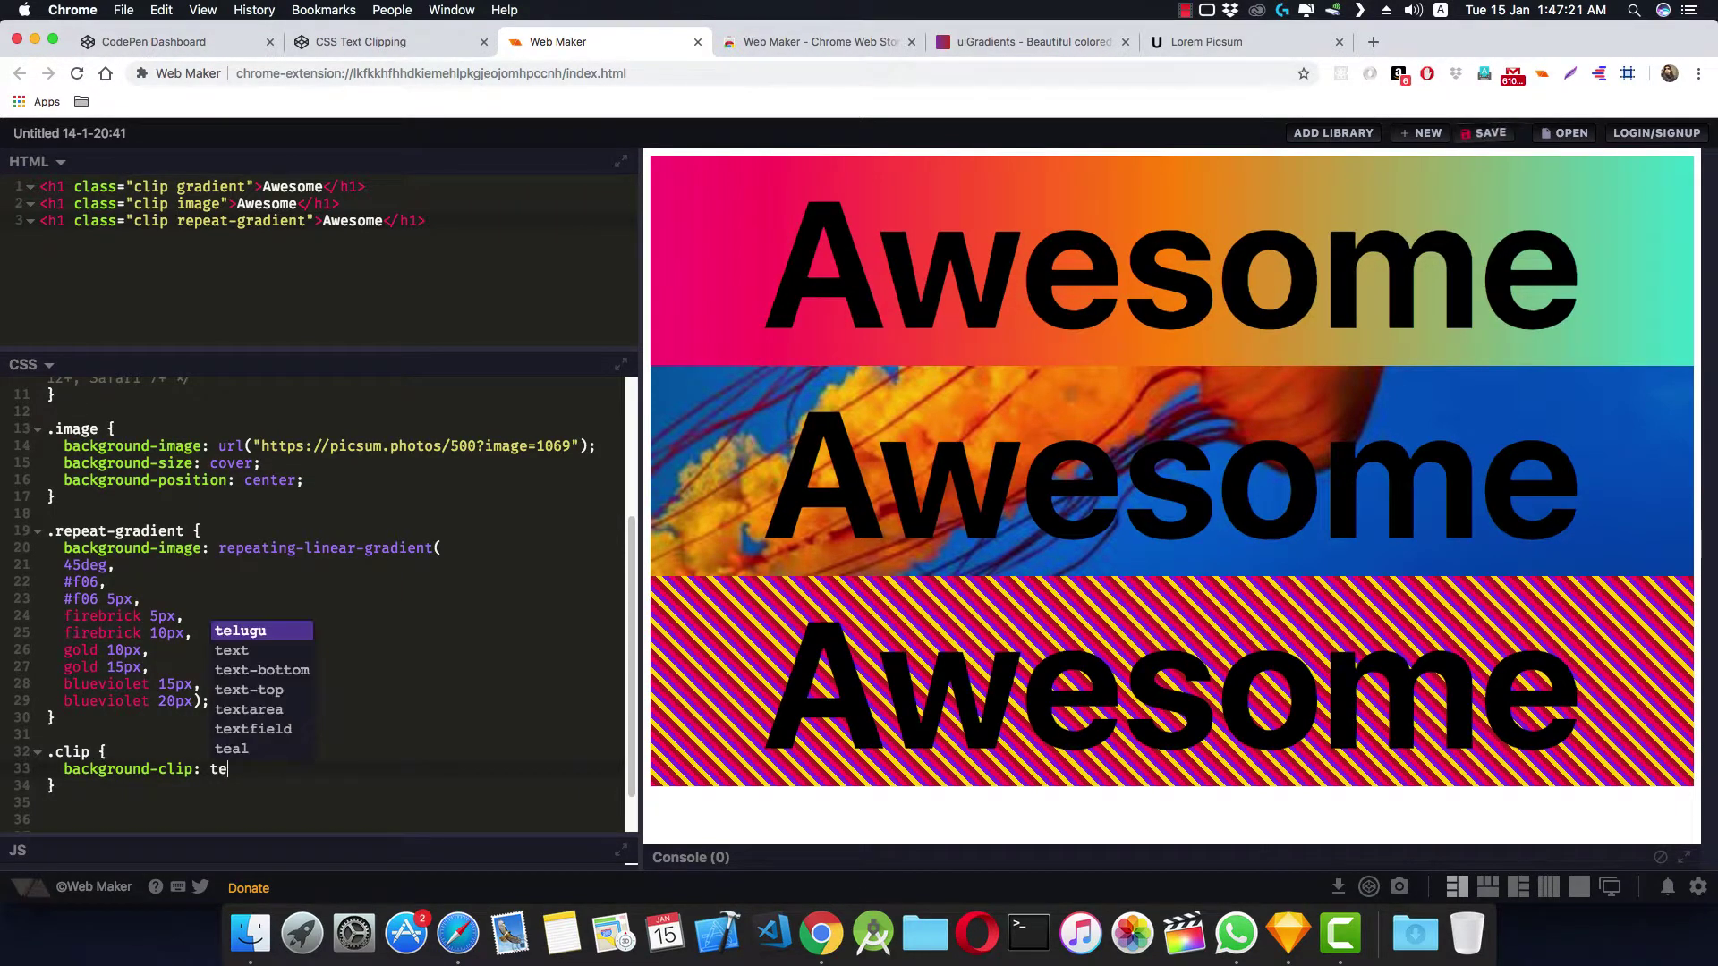
{"action": "type", "text": "xt;"}
{"action": "key", "text": "Return"}
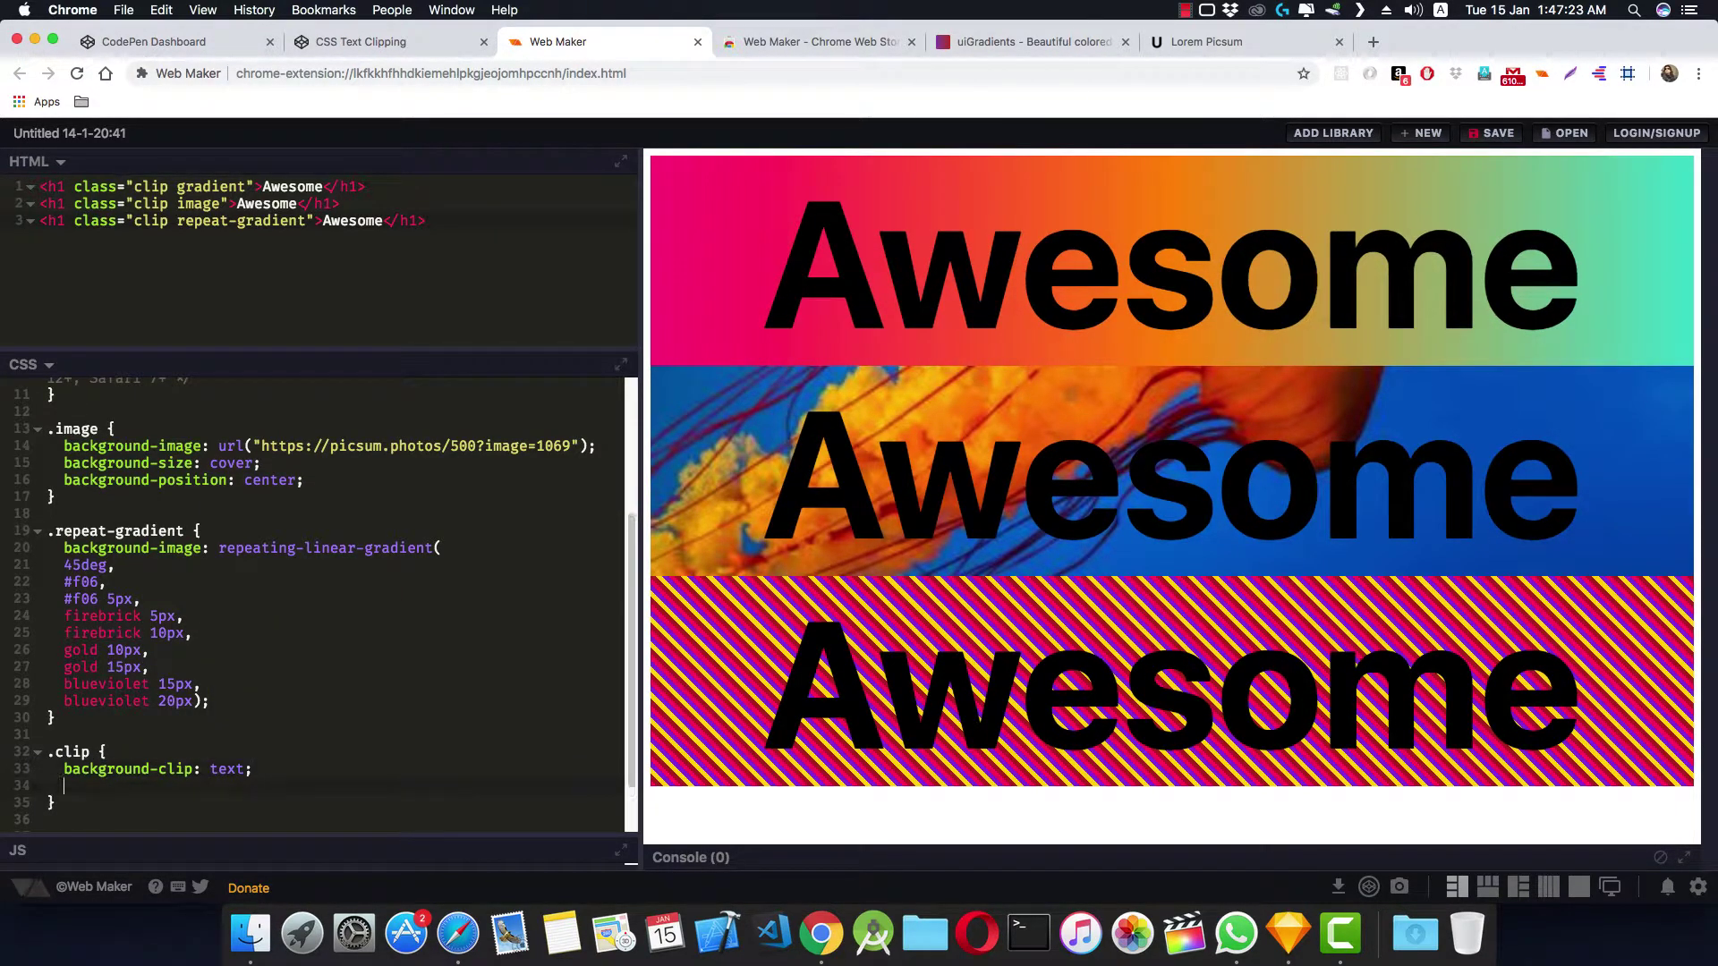
{"action": "type", "text": "-webkit-"}
{"action": "type", "text": "backgroun"}
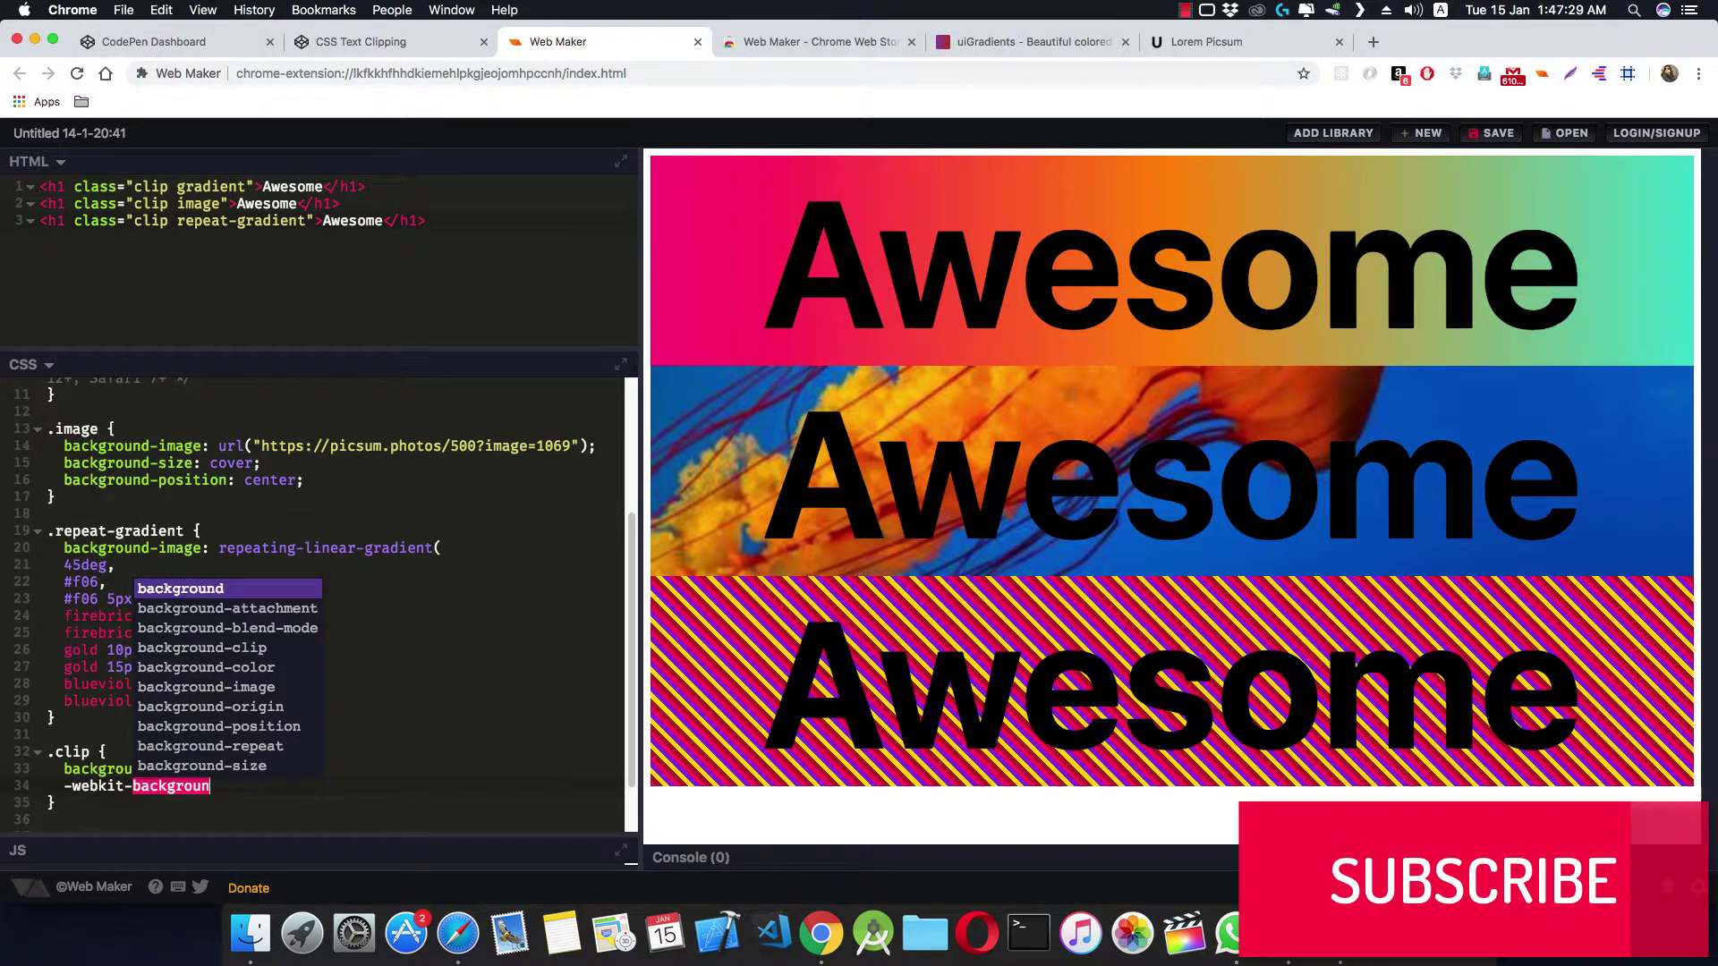
{"action": "type", "text": "d-cl"}
{"action": "type", "text": "ip"}
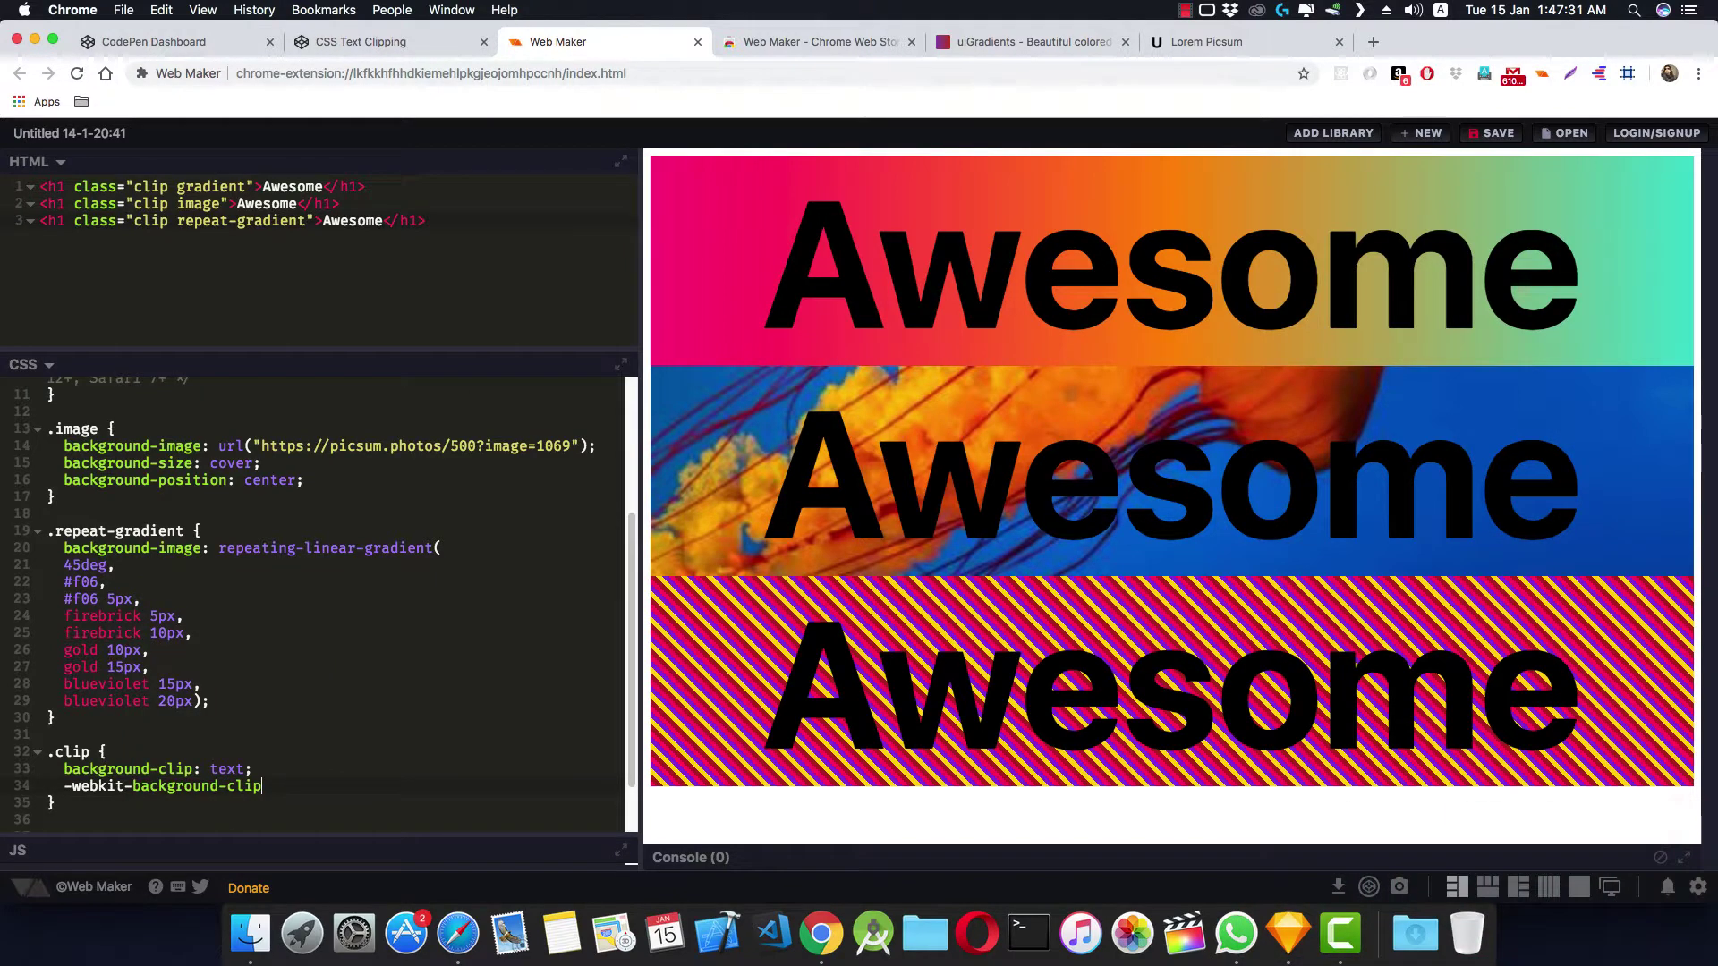
{"action": "type", "text": ": text"}
{"action": "type", "text": ";"}
{"action": "key", "text": "Return"}
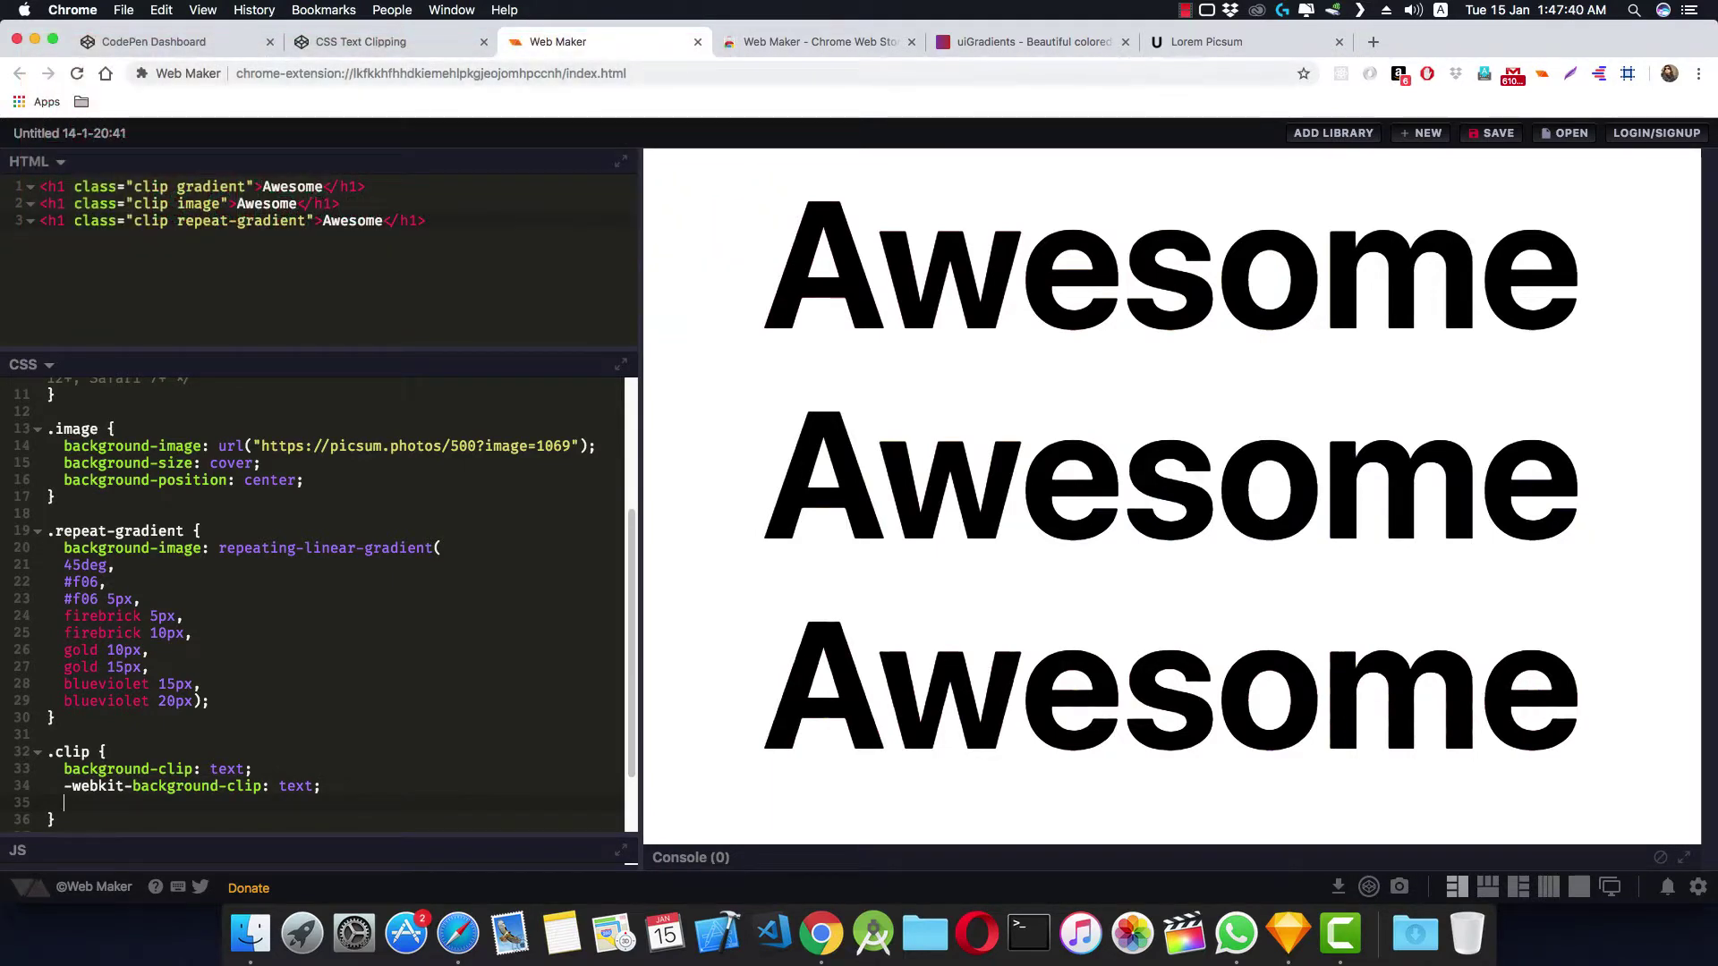
{"action": "type", "text": "col"}
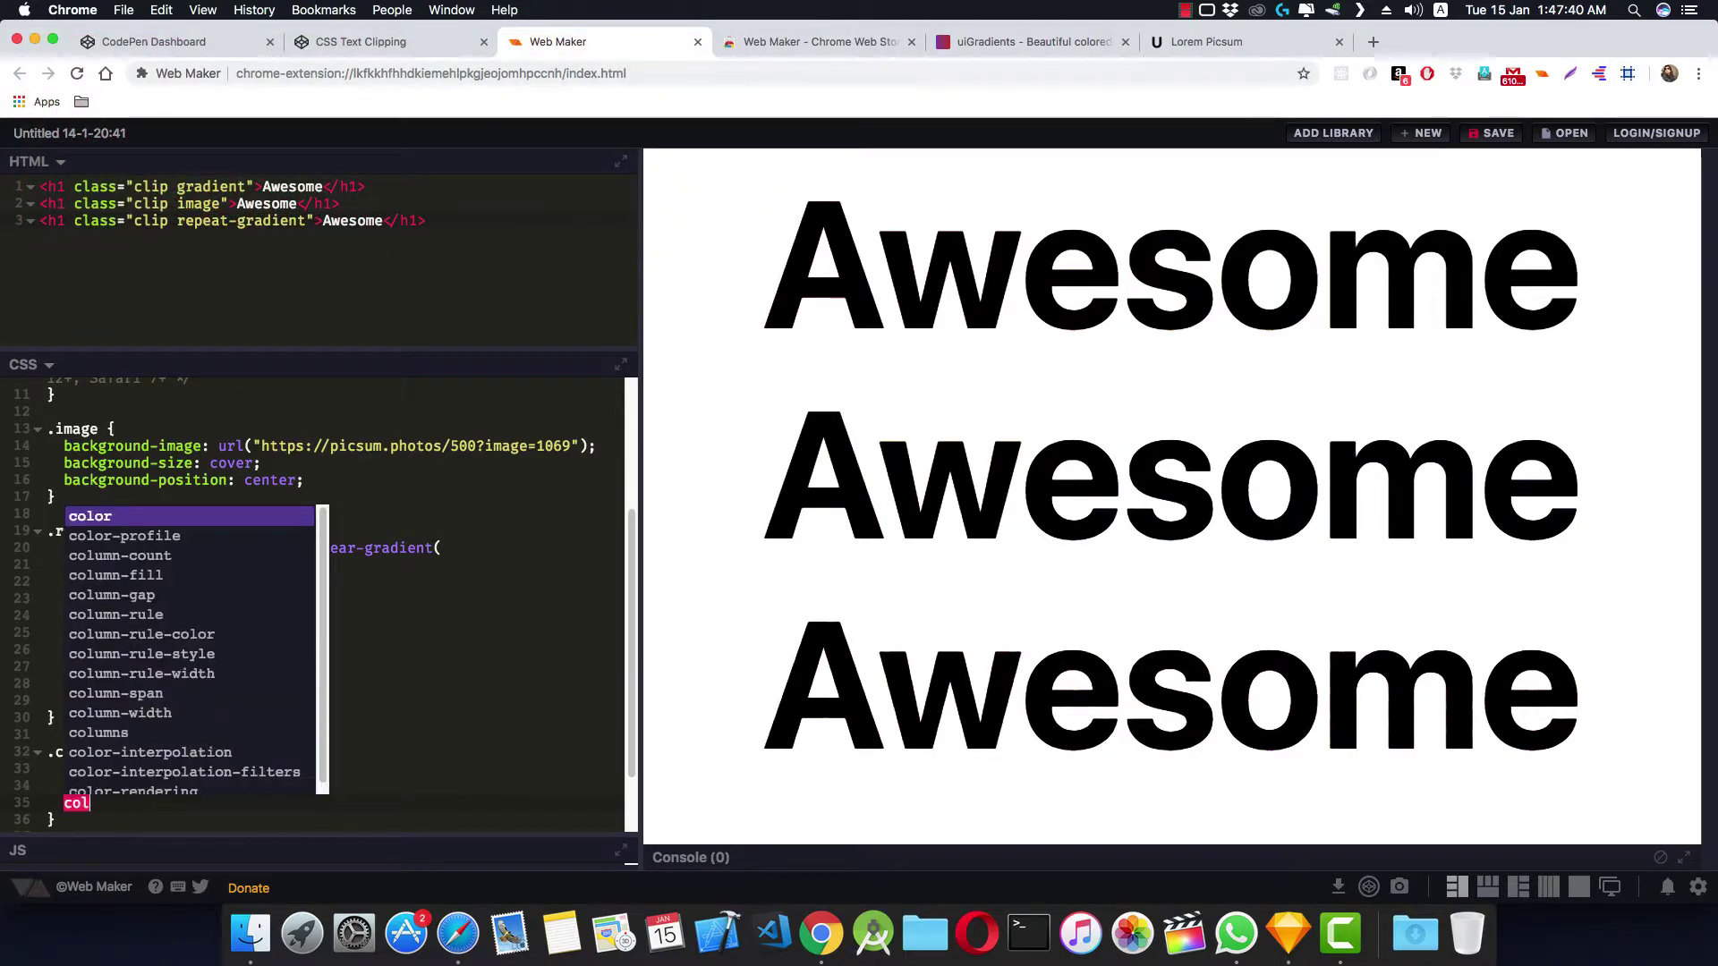
{"action": "type", "text": "or: "}
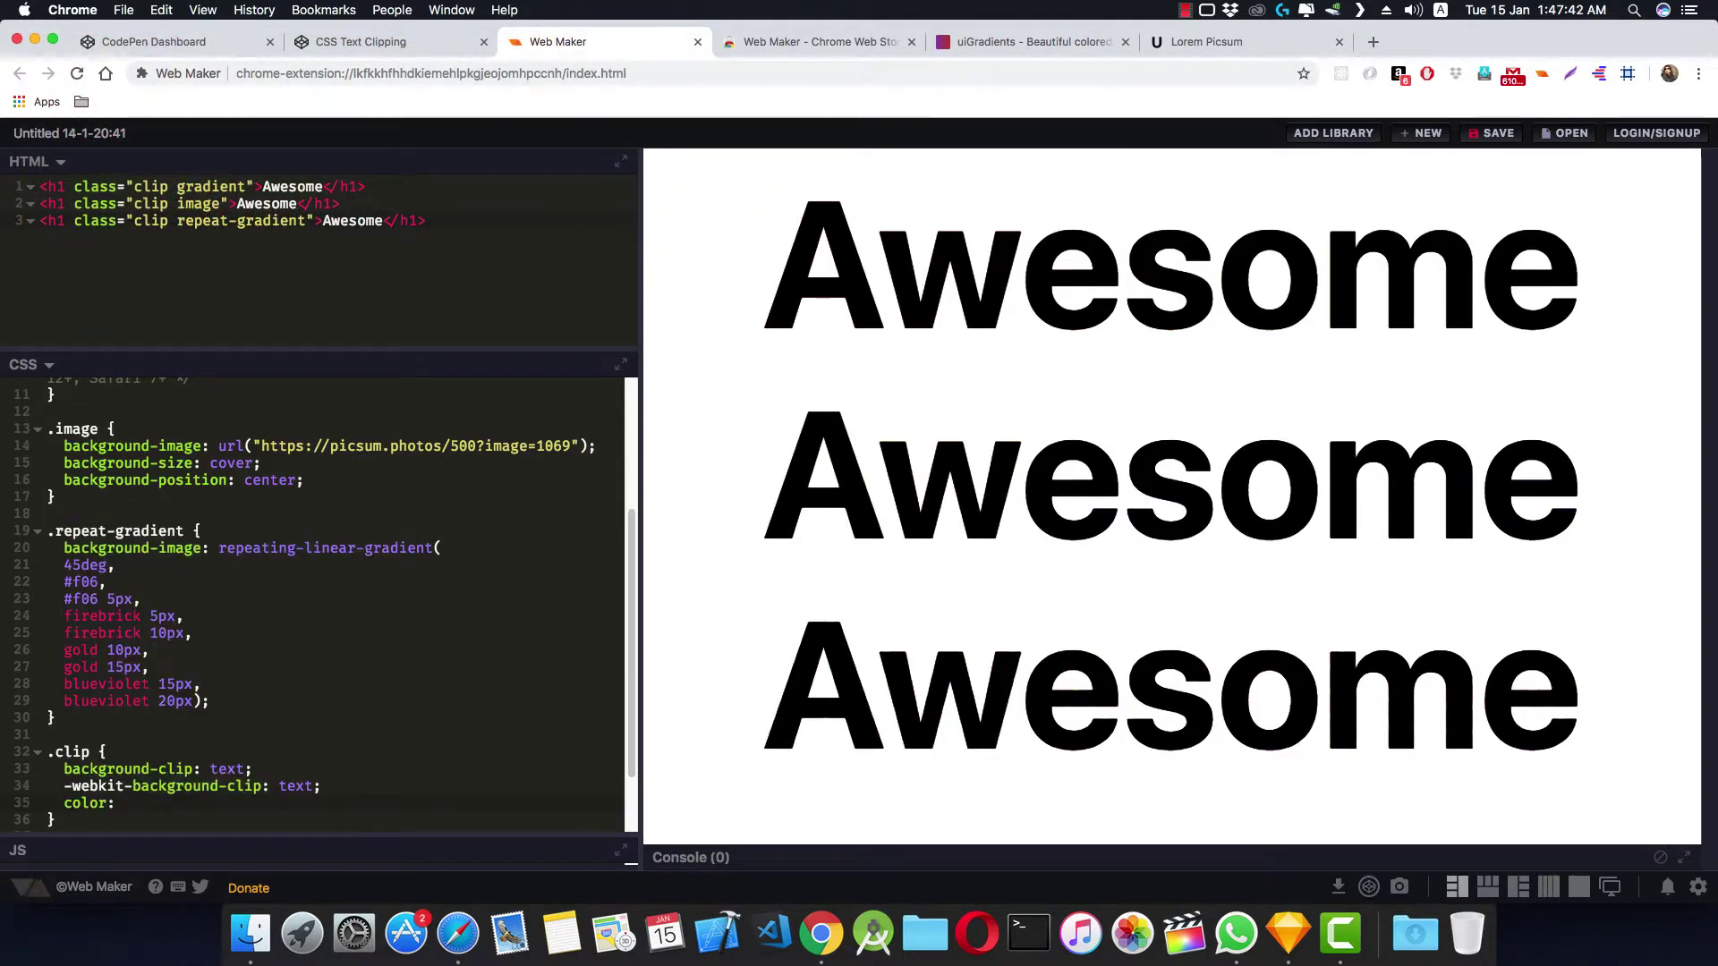
{"action": "type", "text": "transparent"}
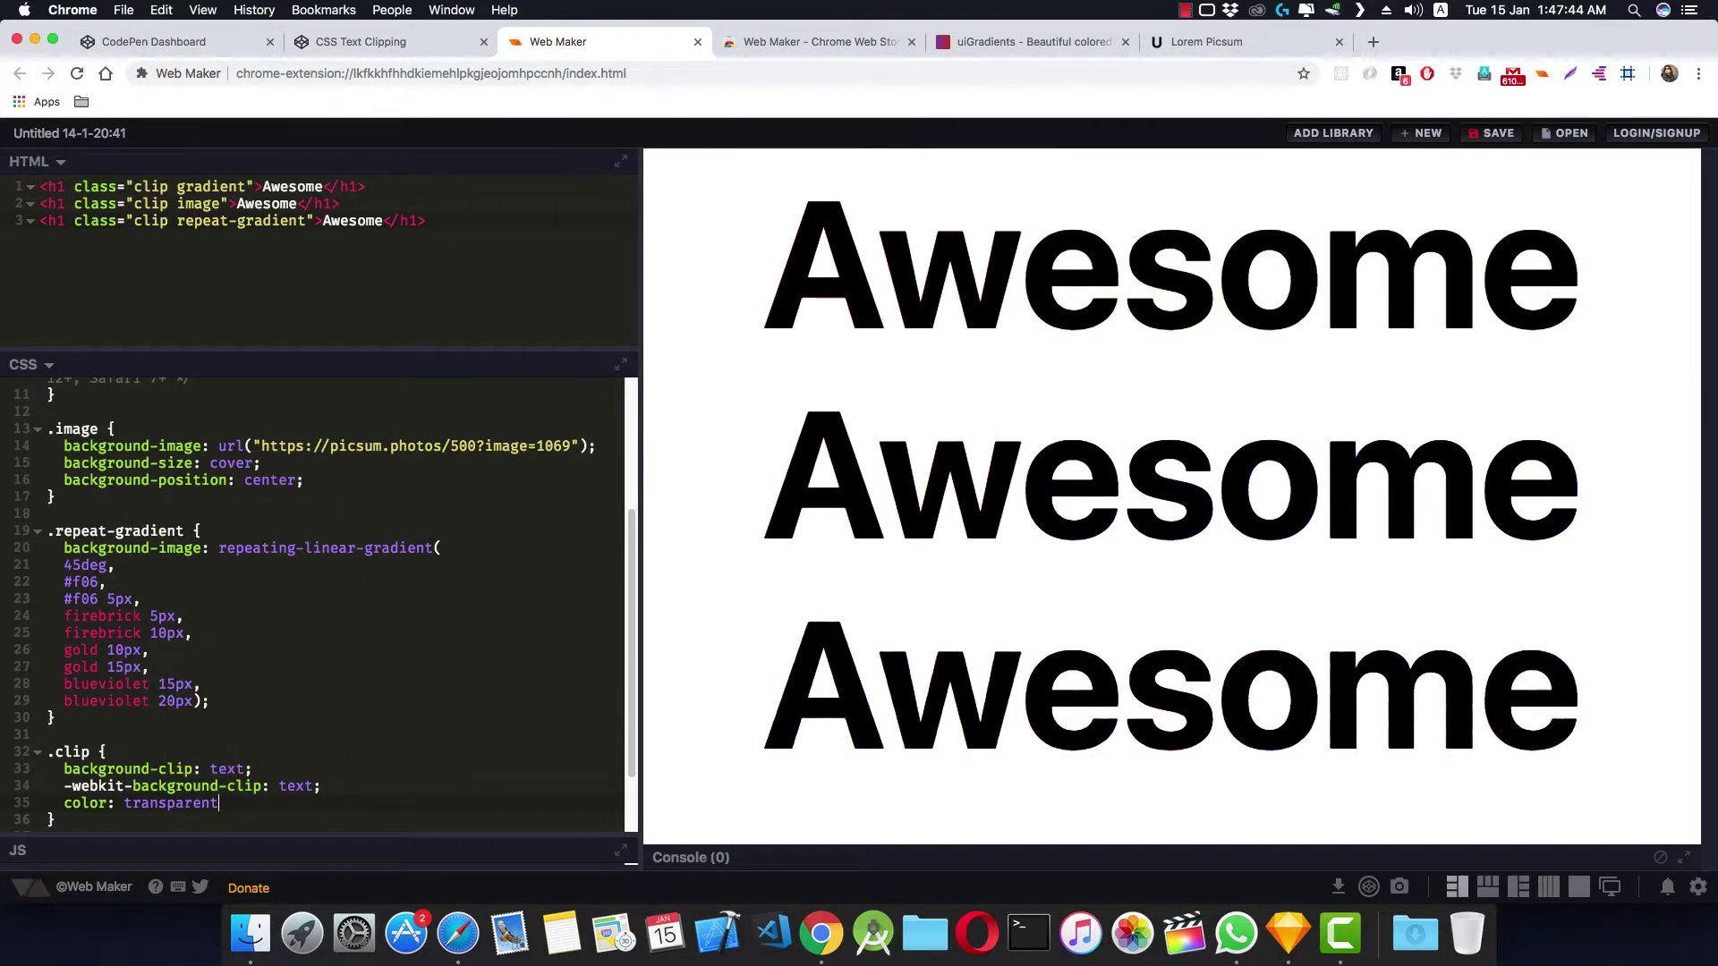
{"action": "type", "text": ";"}
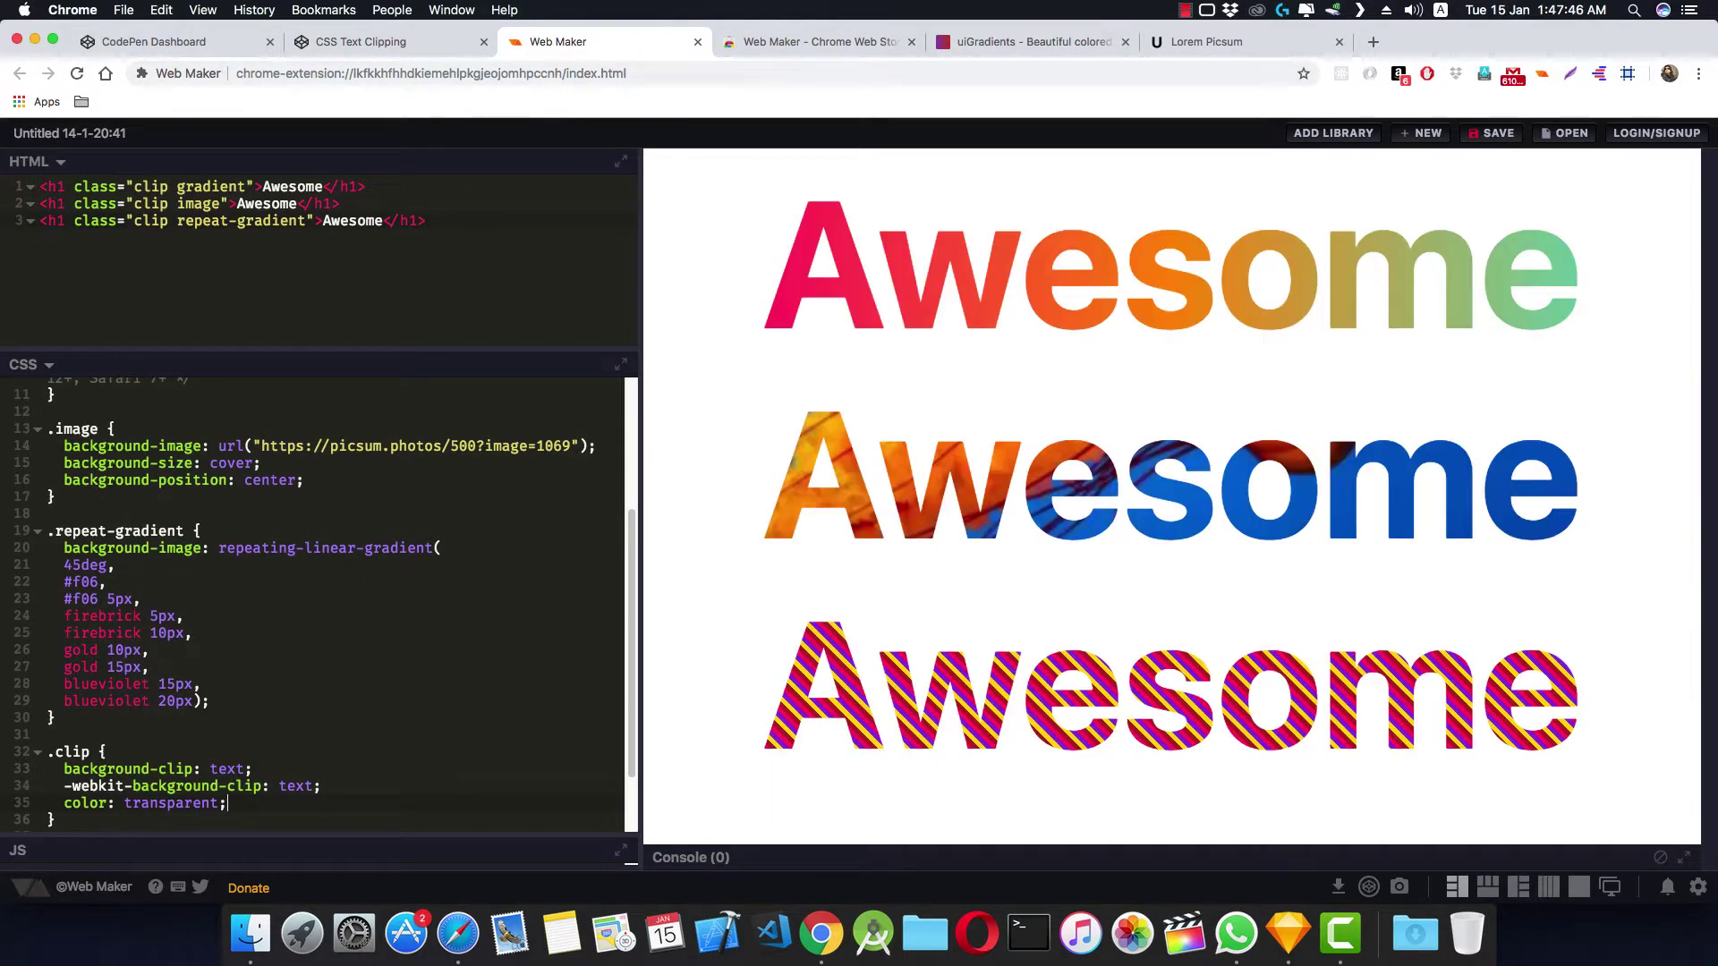